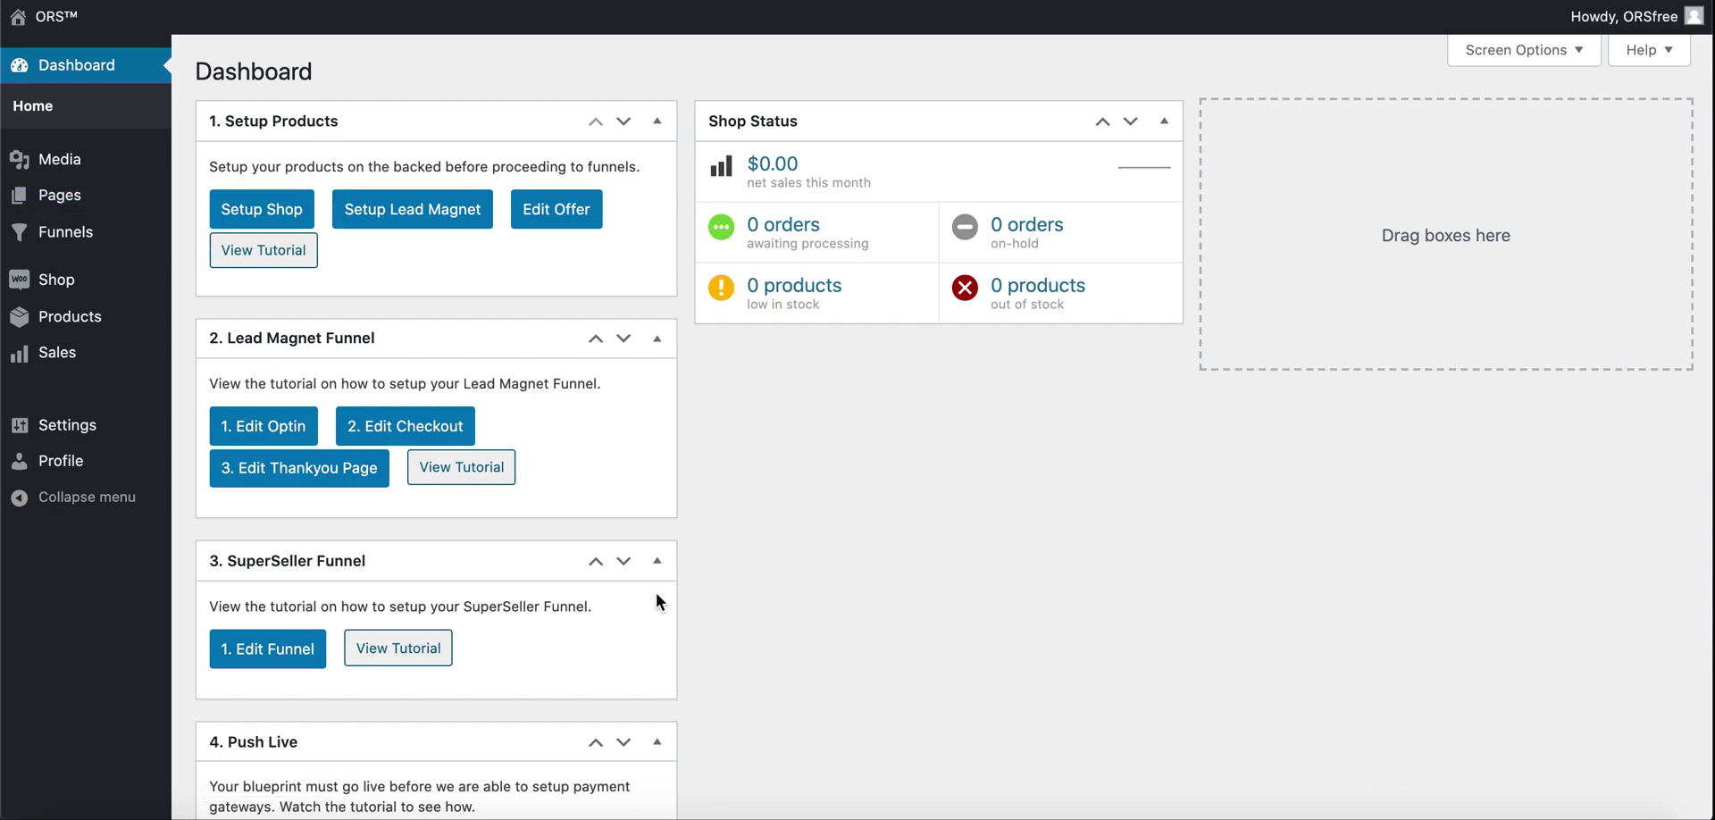
# - From the Dashboard, open the SuperSeller Funnel's edit page to list its five steps
pyautogui.scroll(-2, 1043, 616)
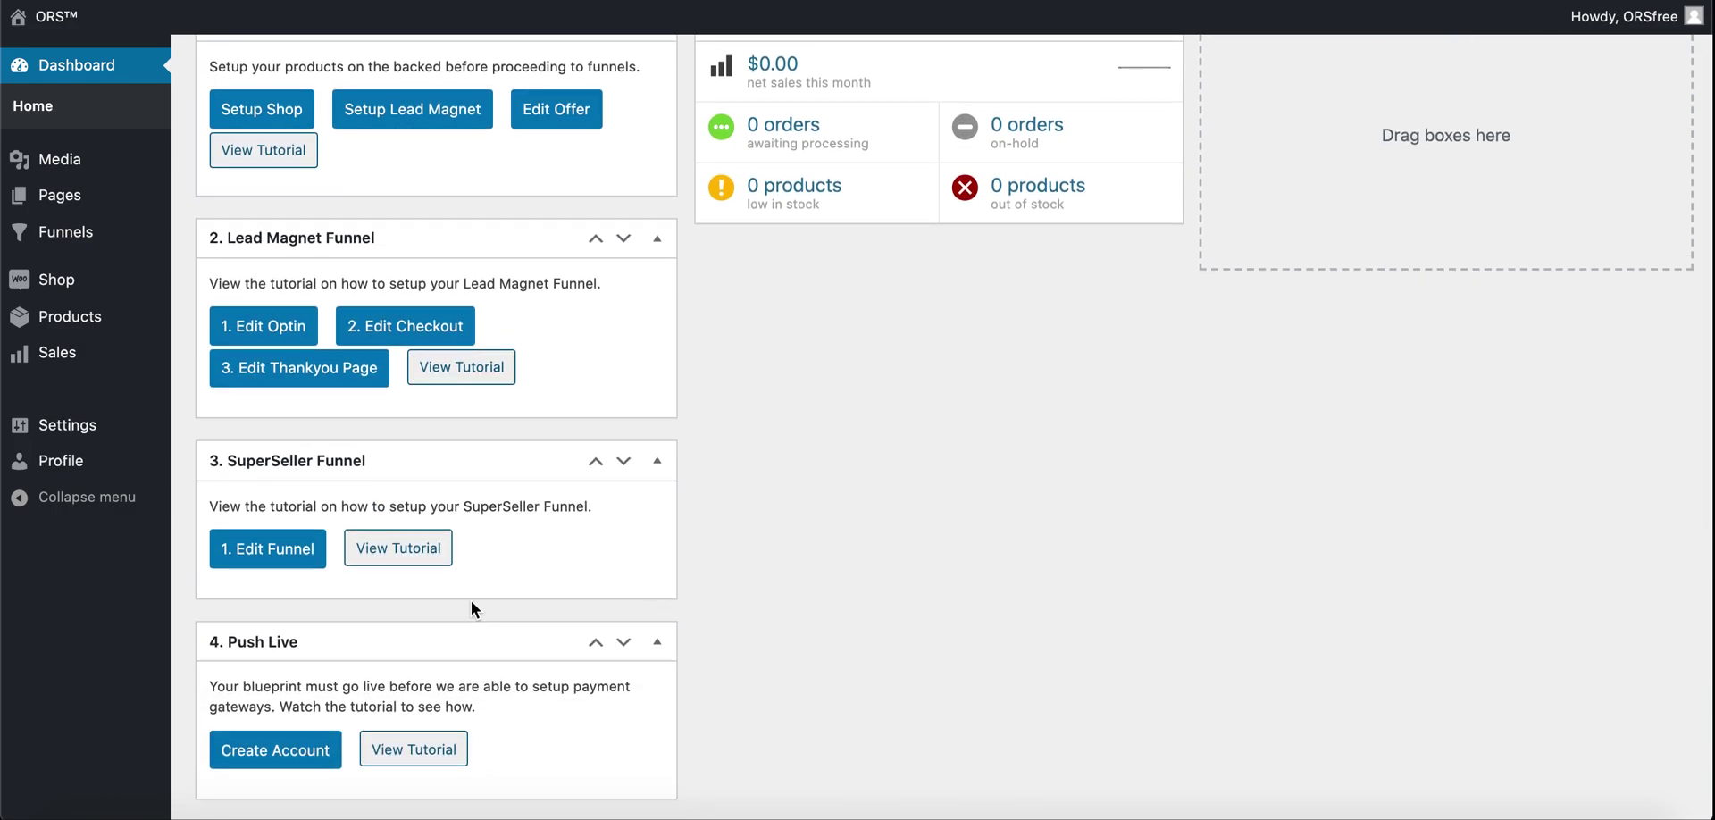
pyautogui.scroll(2, 777, 543)
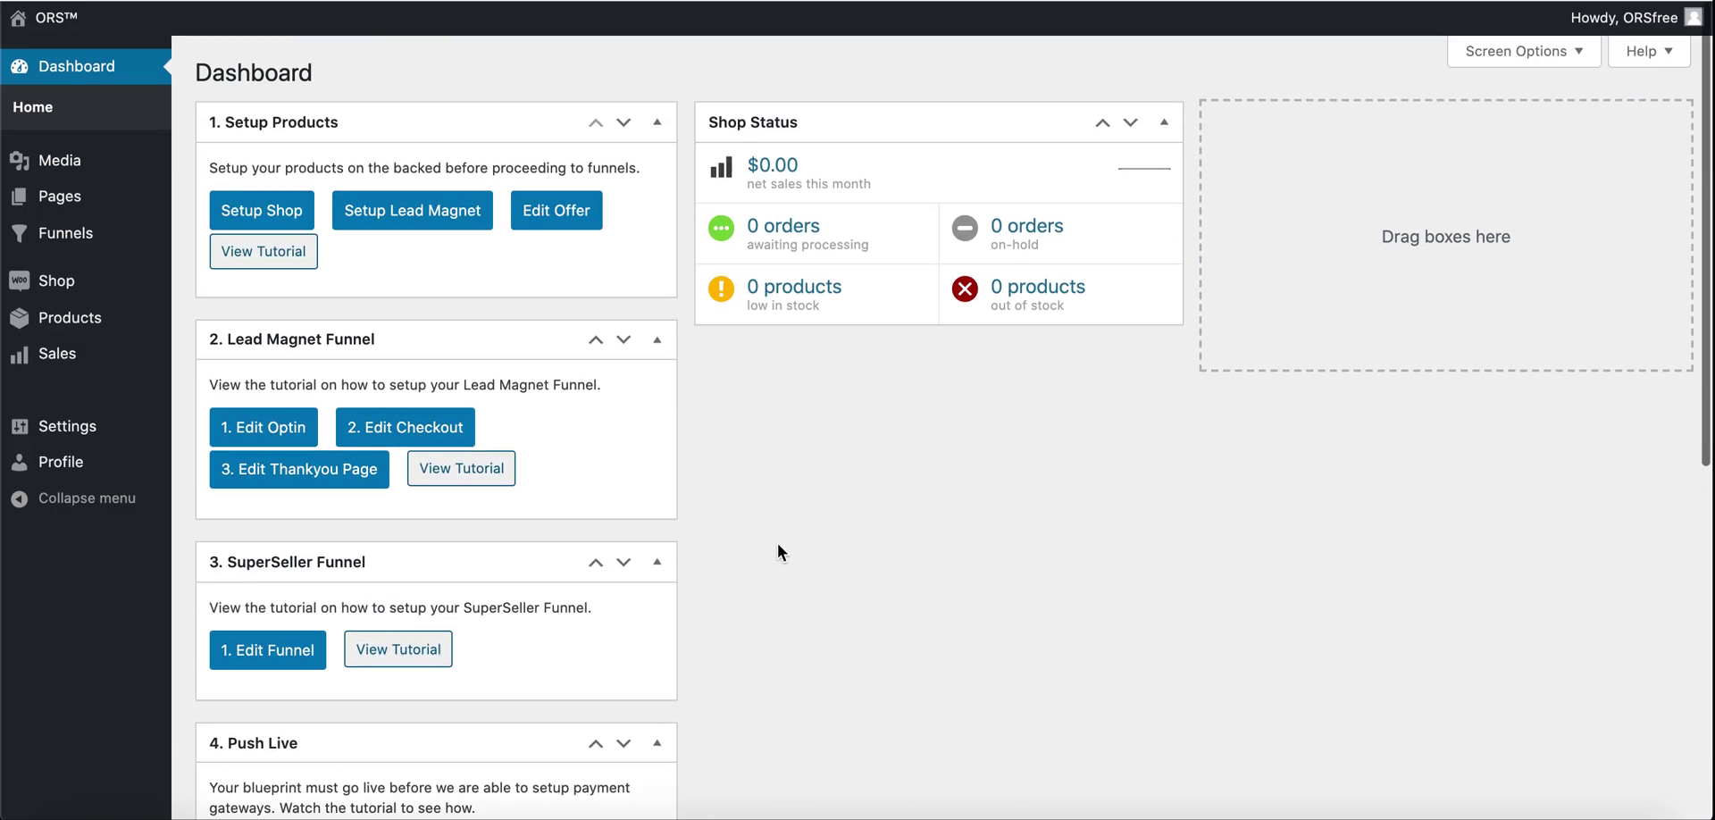
pyautogui.click(265, 646)
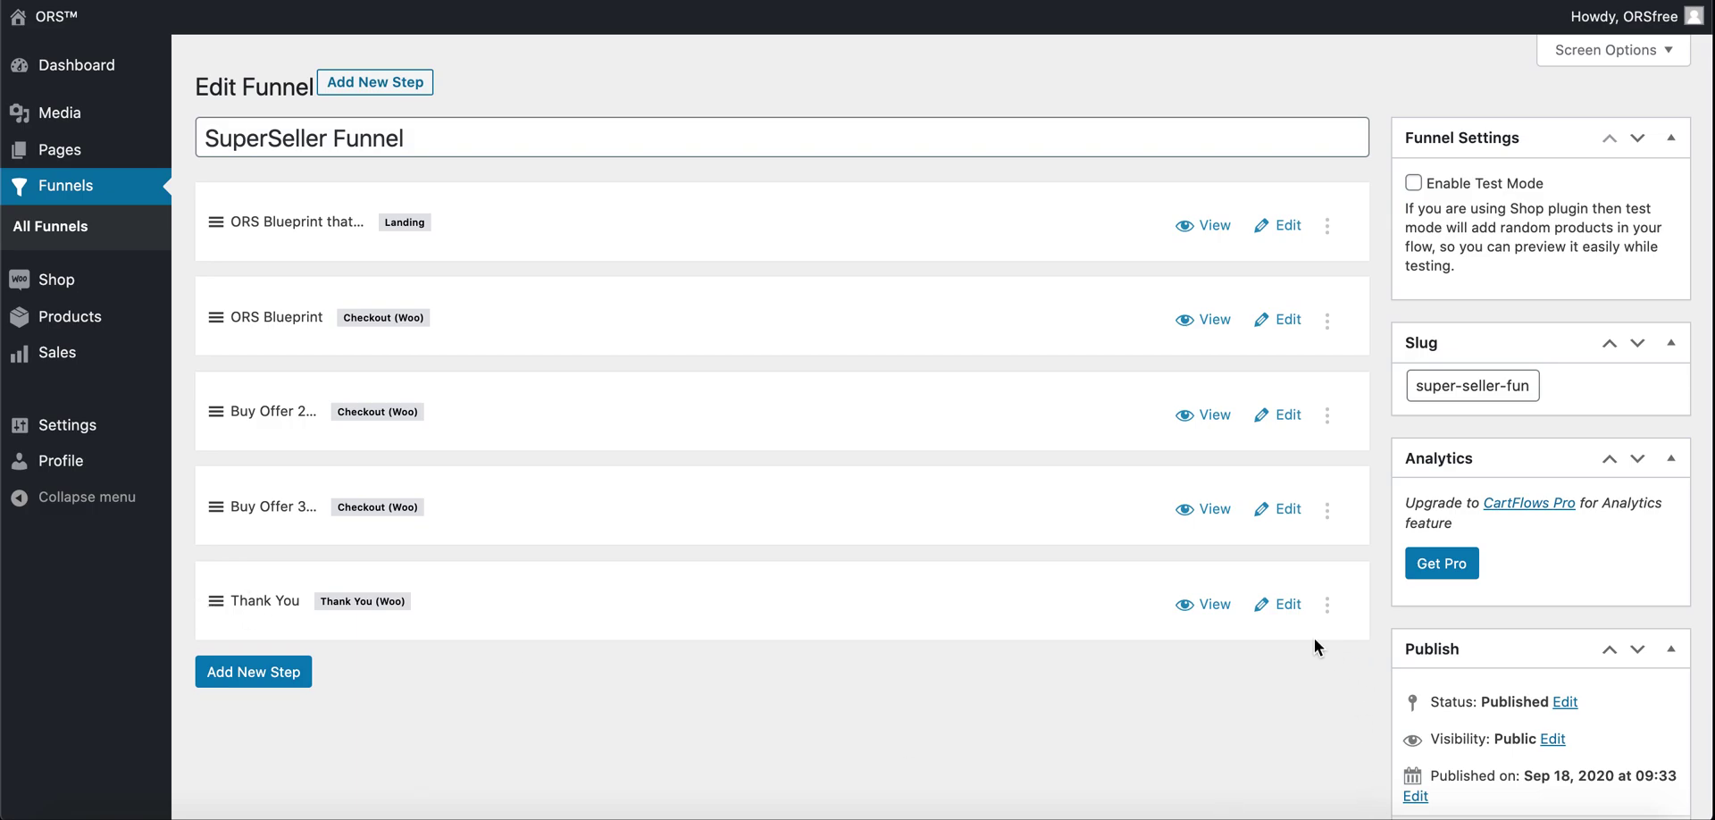
# - Edit the funnel's Thank You step and dismiss the autosave notice
pyautogui.click(1287, 611)
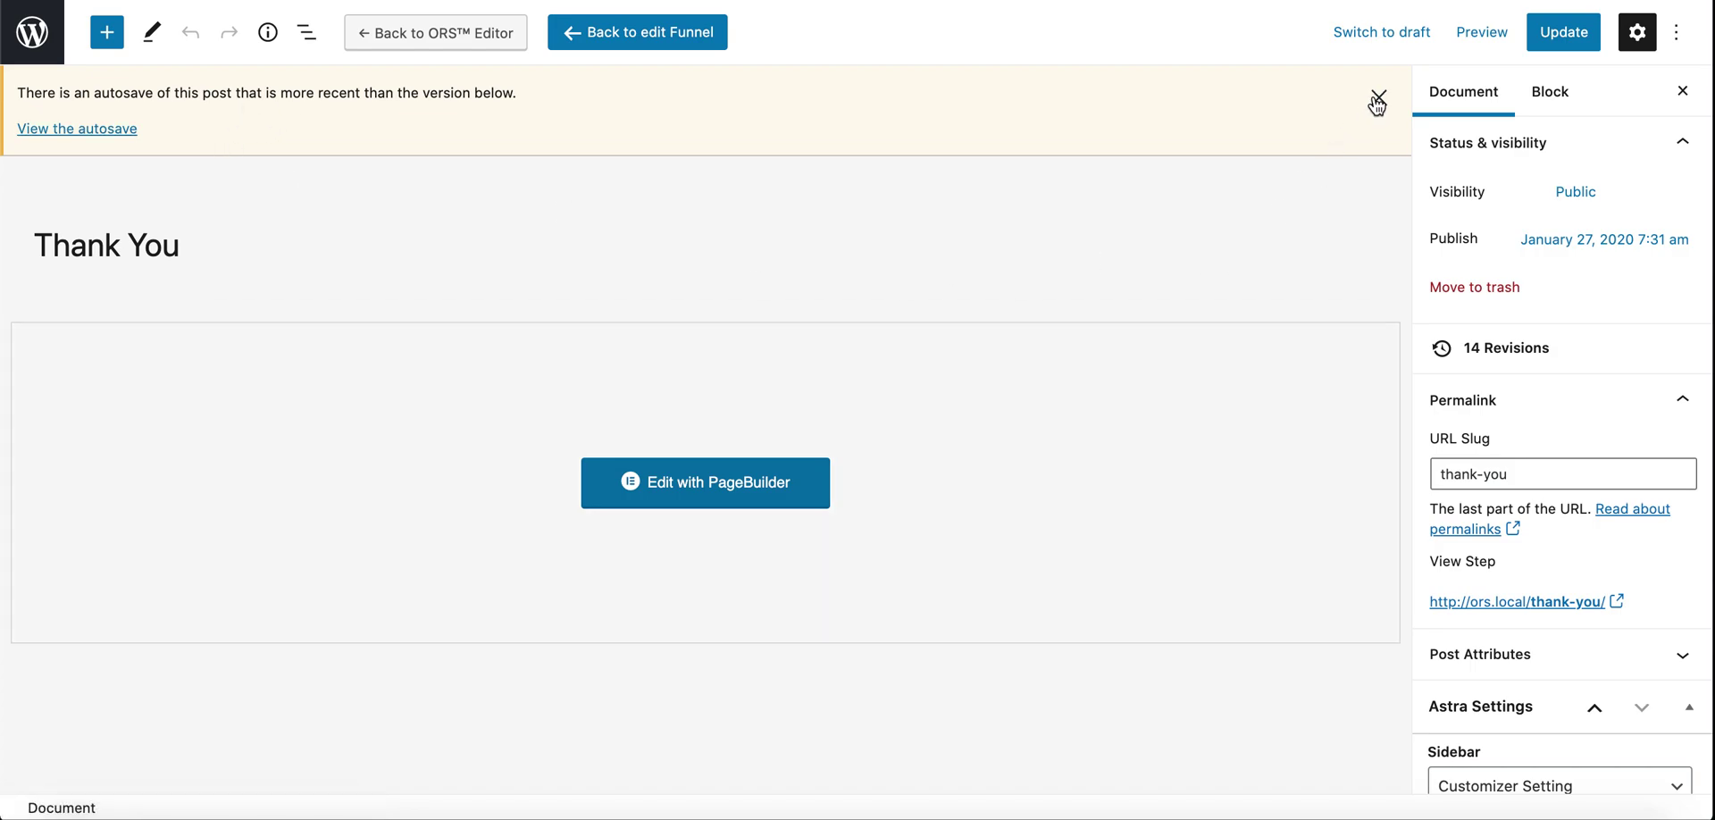
pyautogui.click(1378, 99)
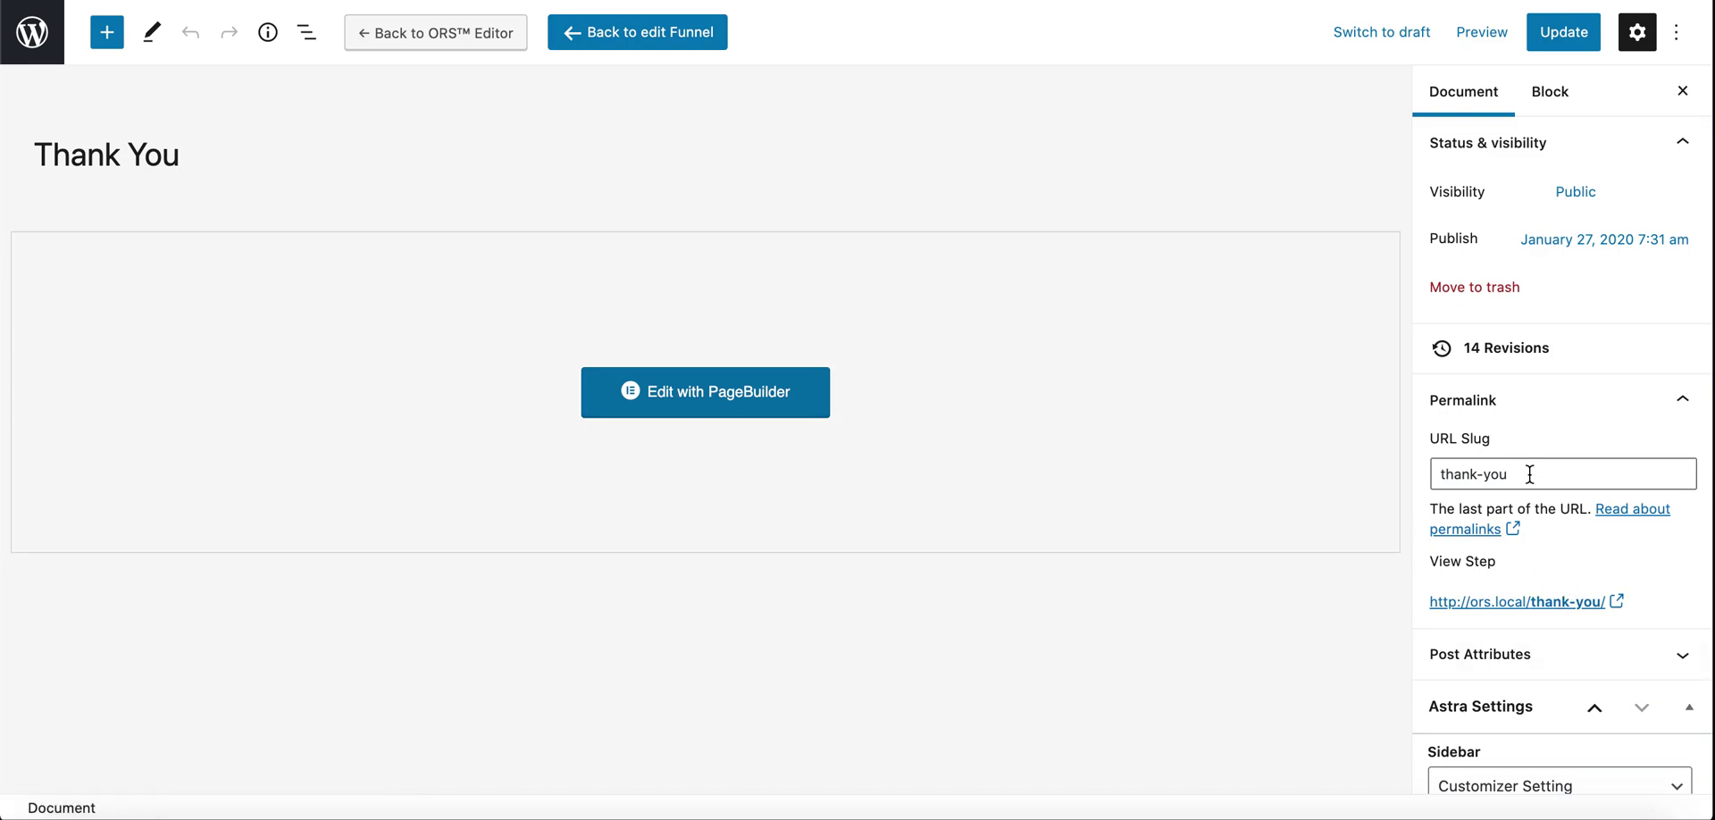
pyautogui.scroll(-1, 963, 514)
pyautogui.scroll(-10, 963, 514)
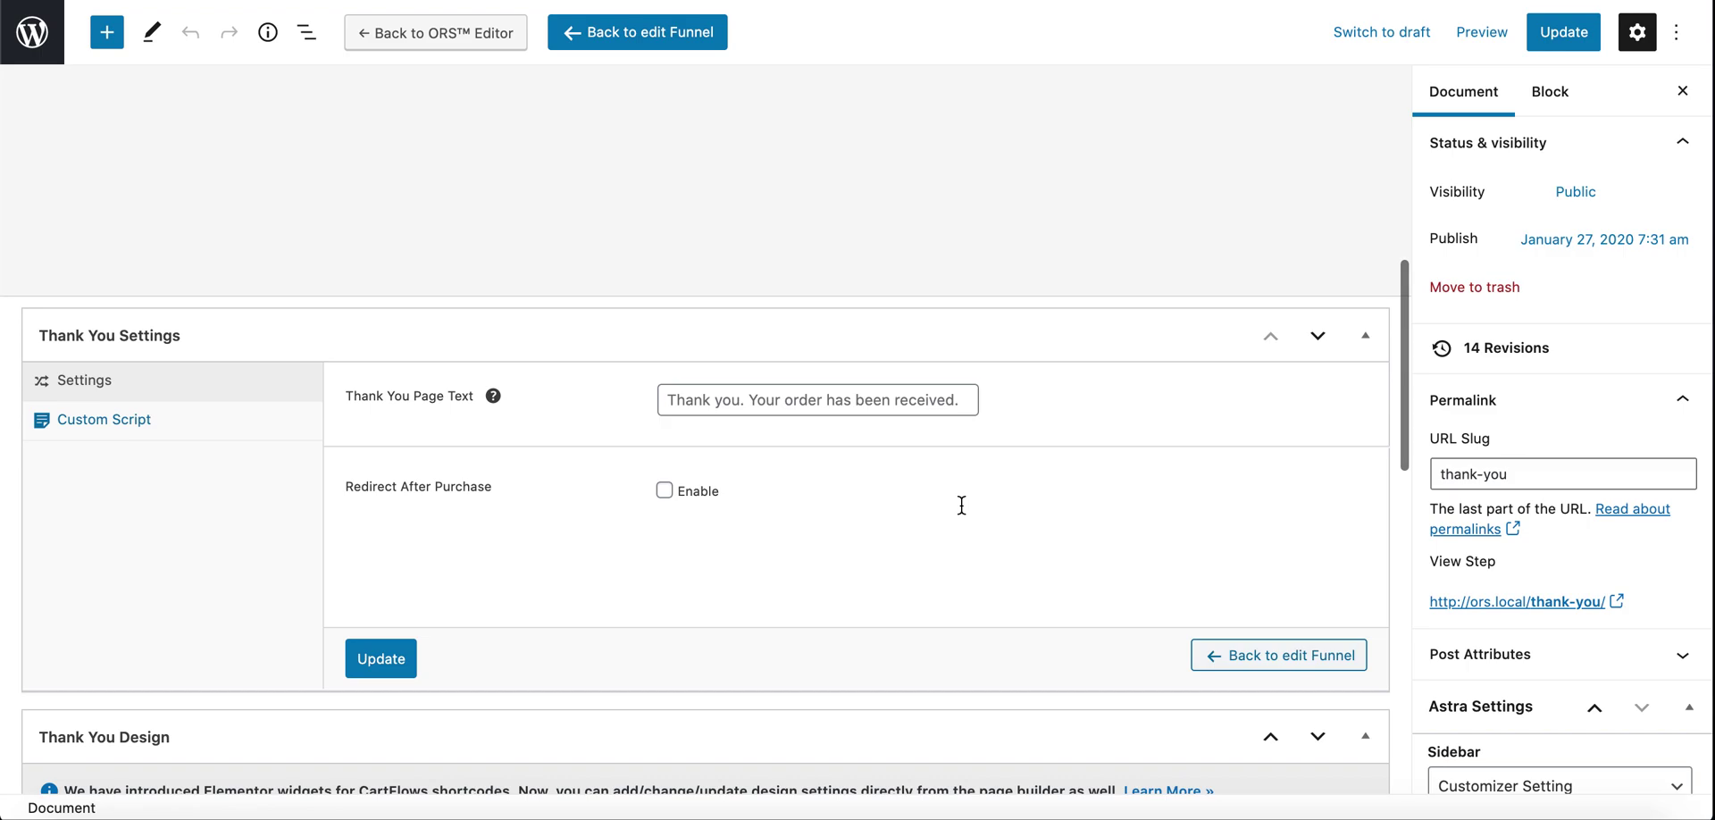
pyautogui.scroll(2, 961, 506)
pyautogui.click(798, 493)
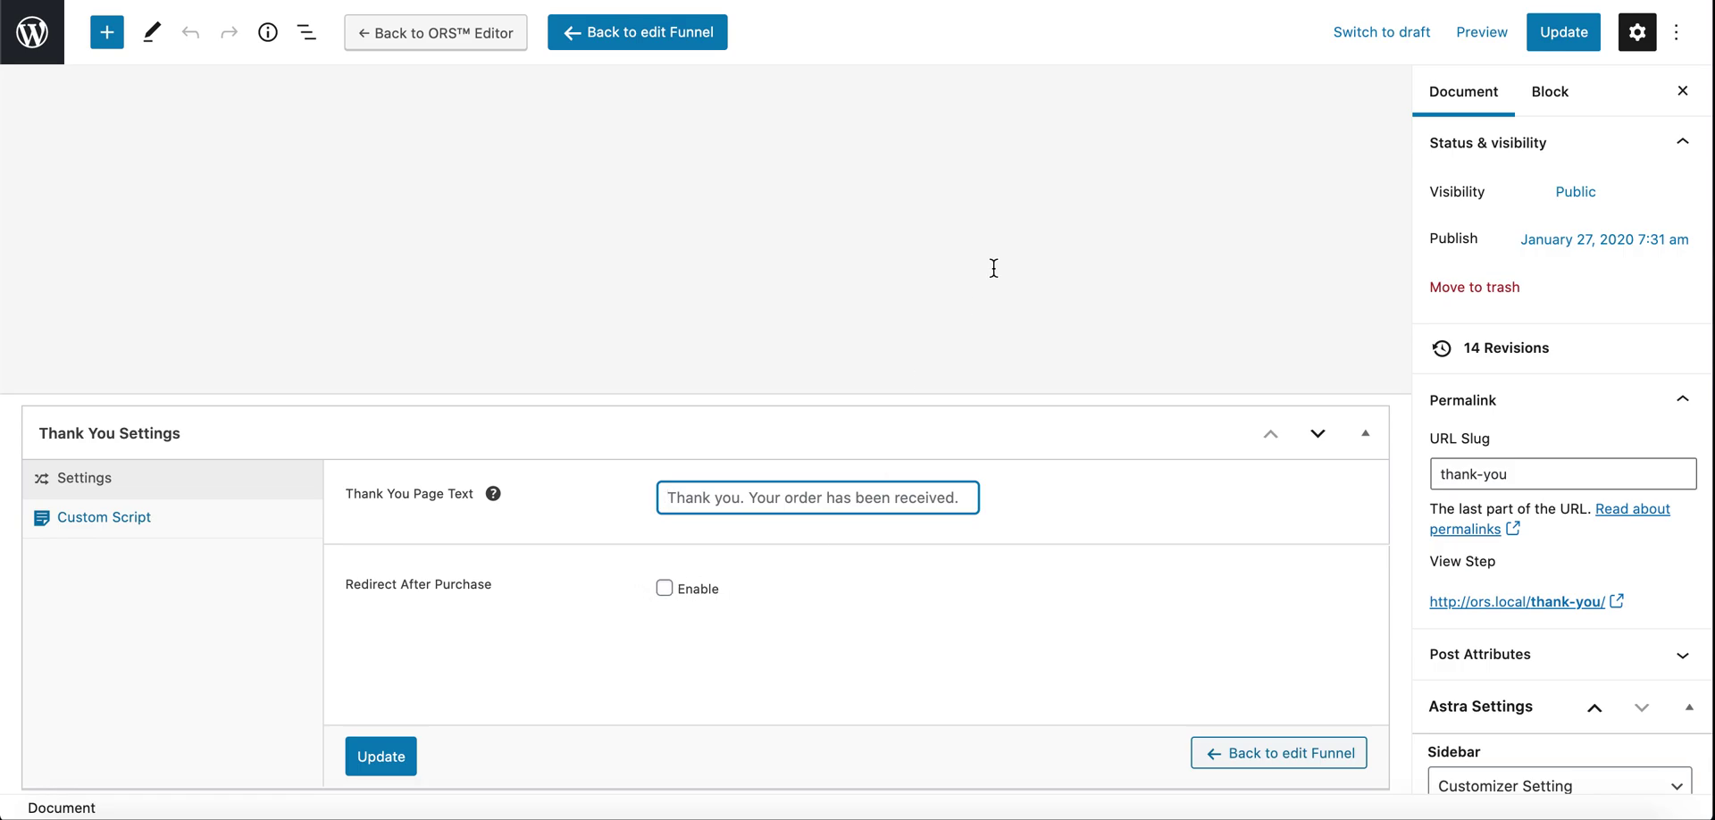
pyautogui.scroll(-3, 1027, 223)
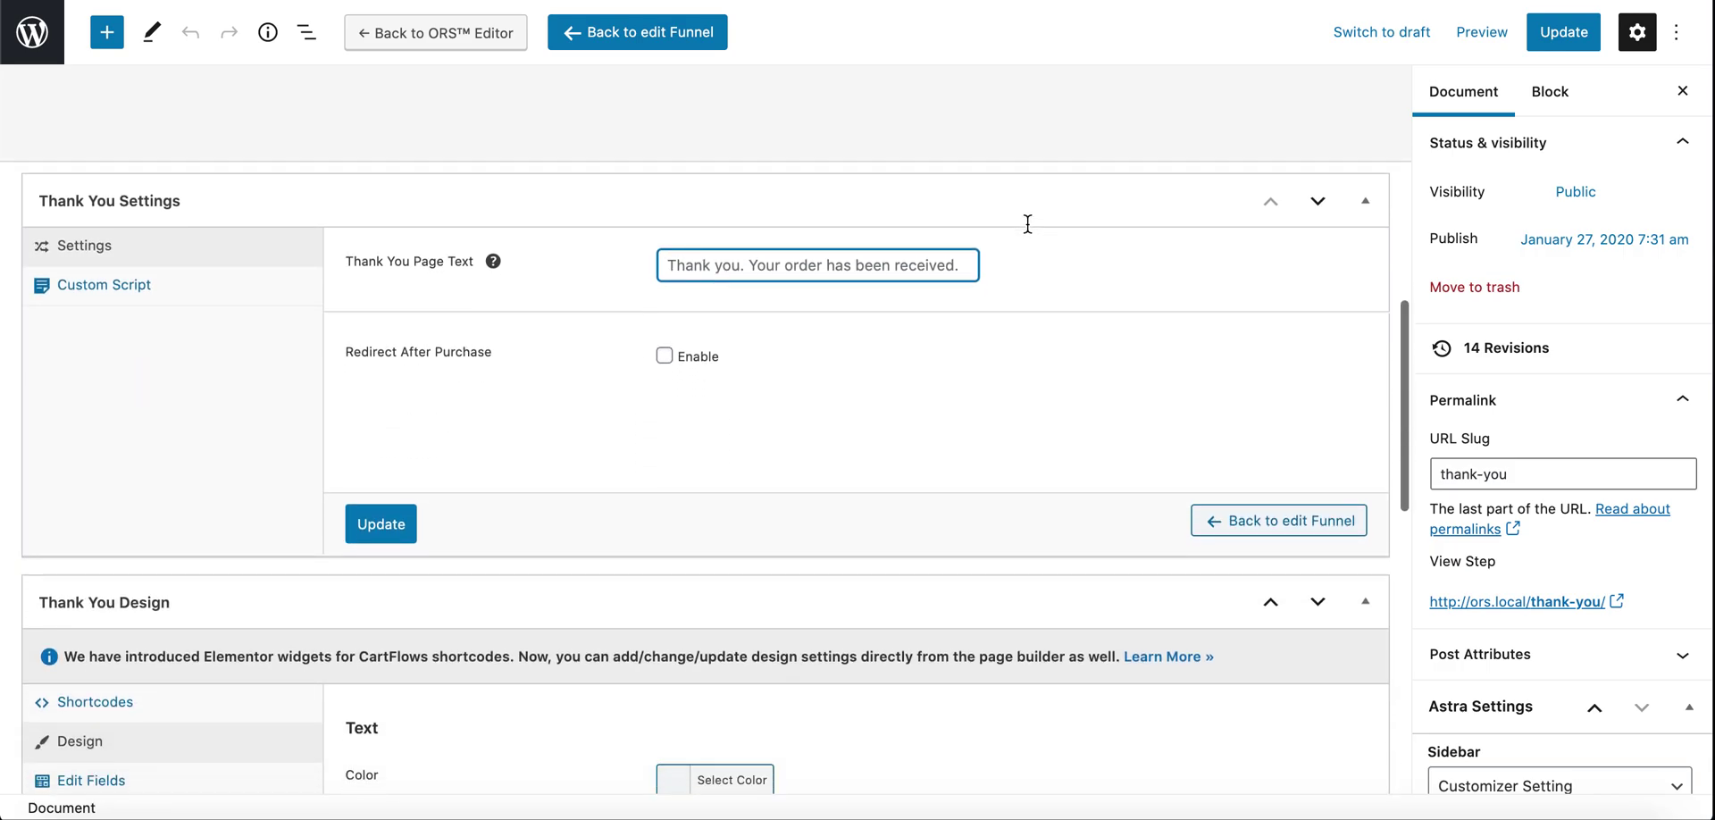
pyautogui.scroll(-2, 1028, 224)
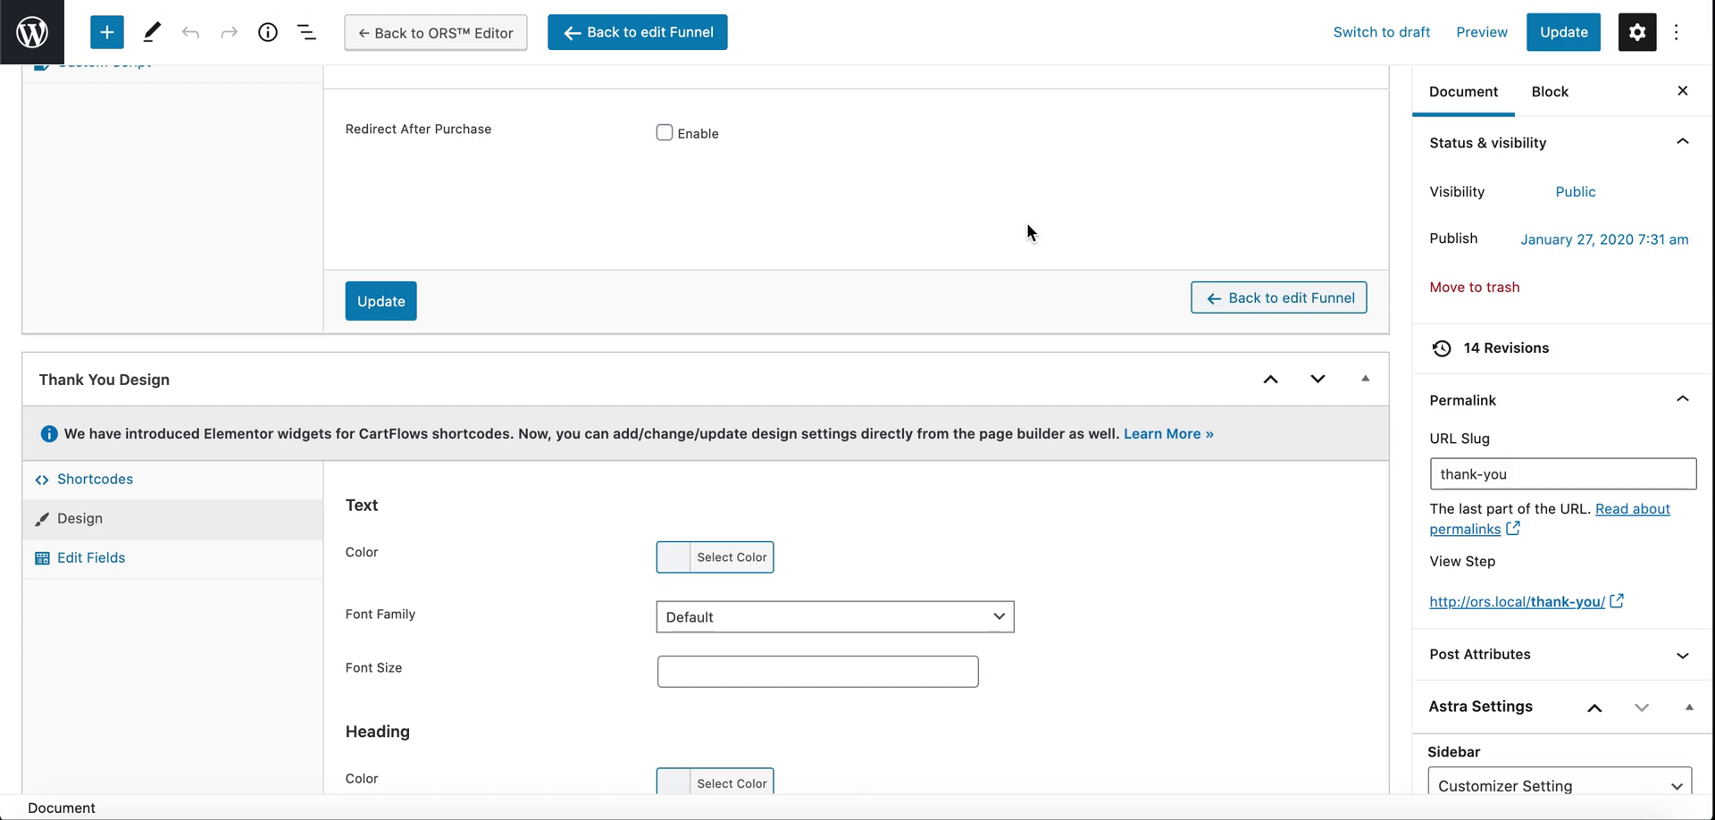
pyautogui.scroll(-4, 1027, 223)
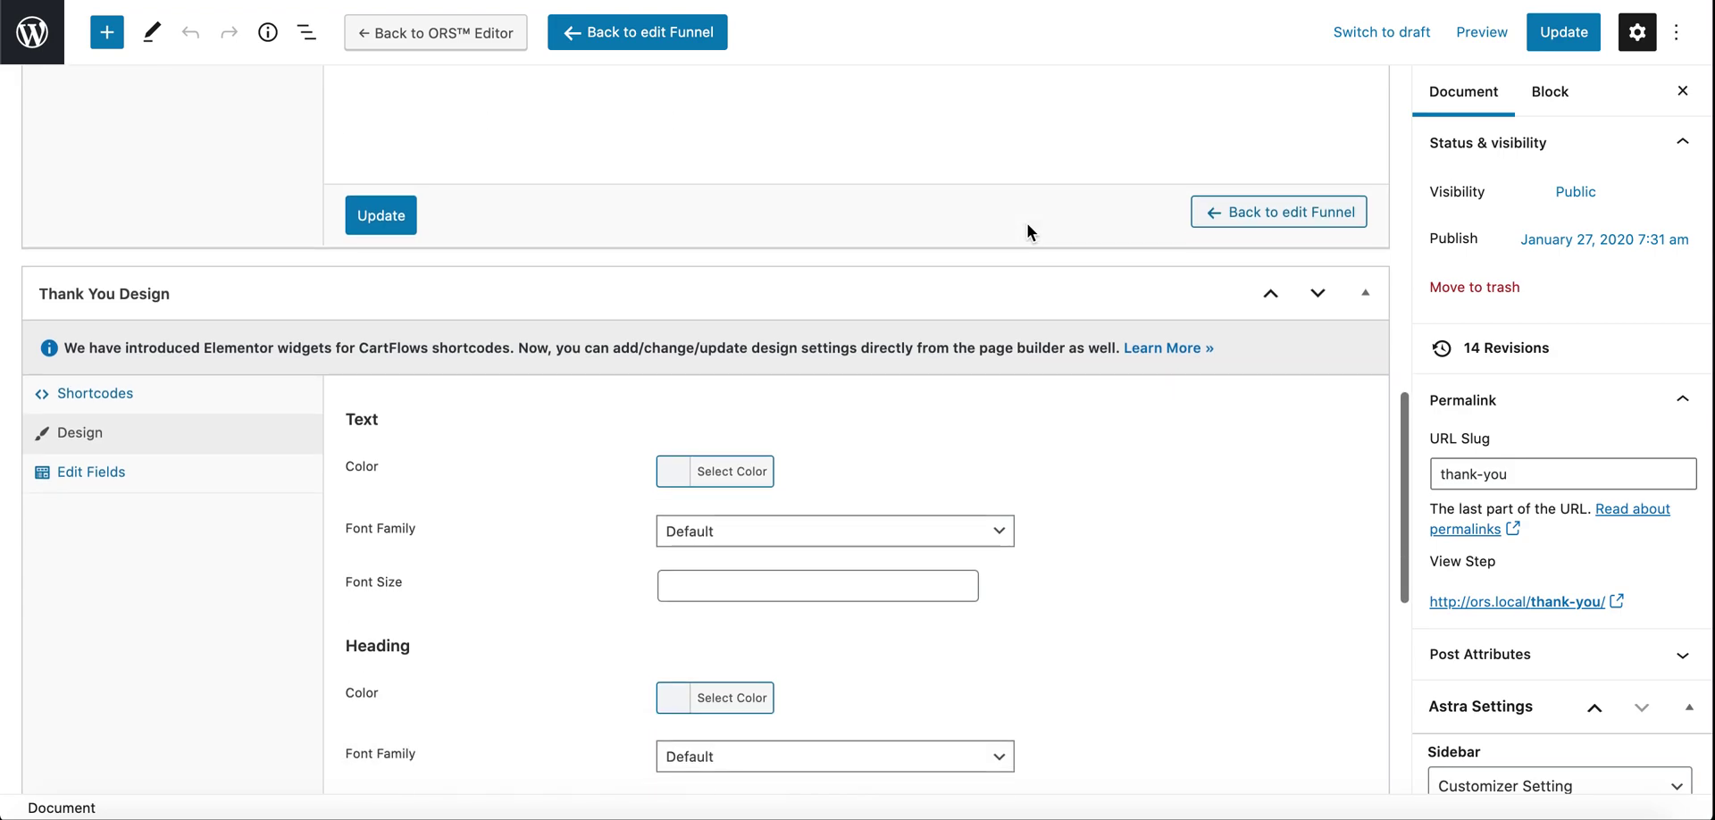
pyautogui.scroll(1, 753, 441)
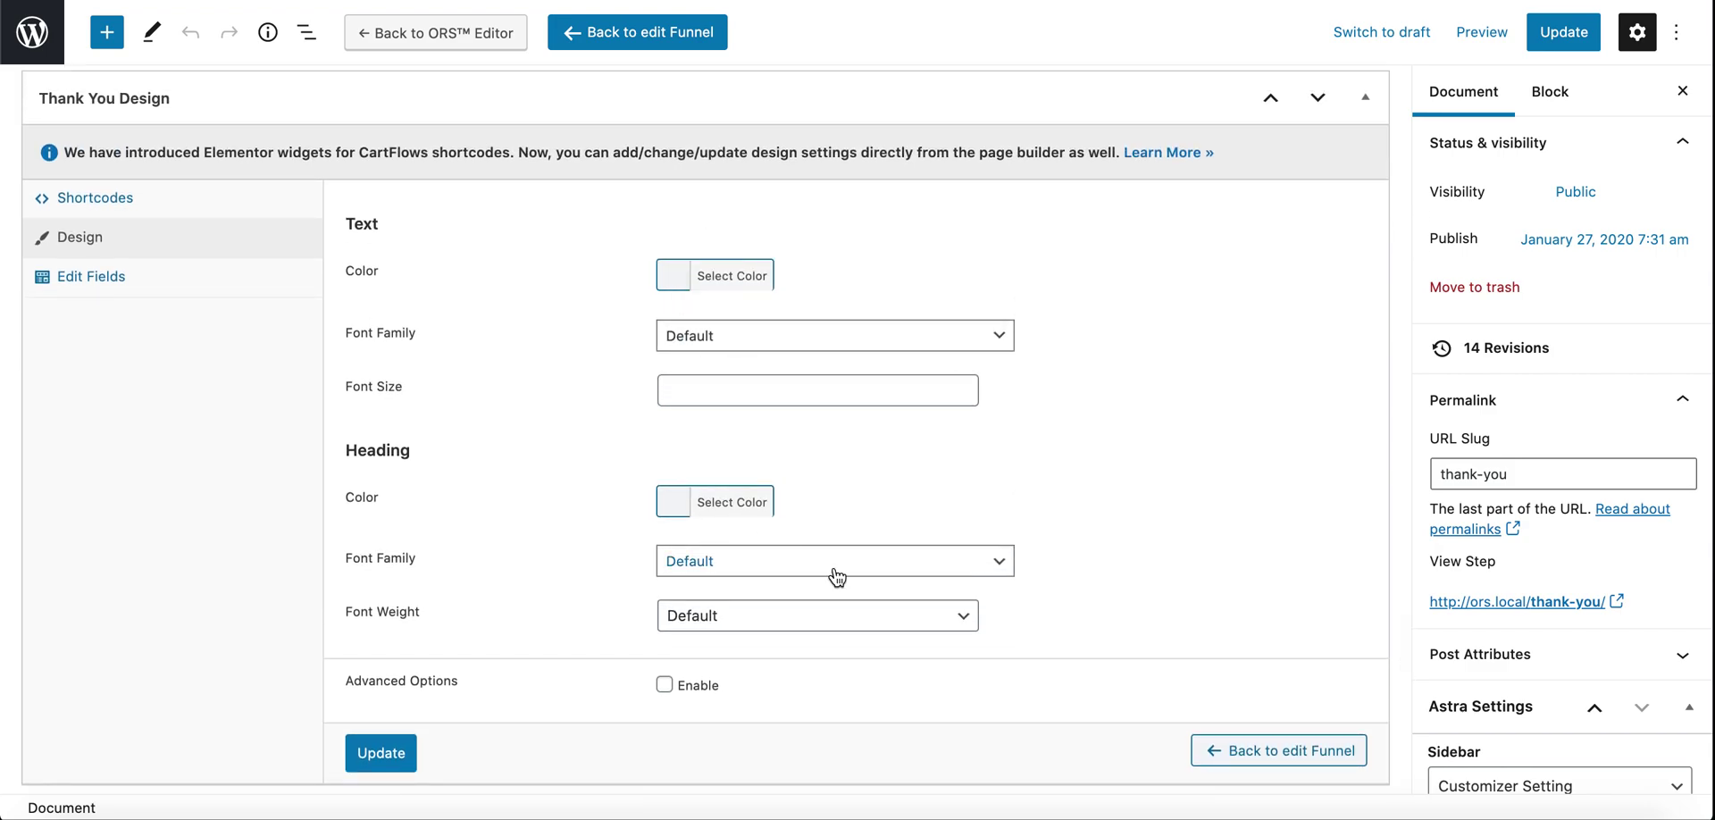
pyautogui.scroll(1, 837, 577)
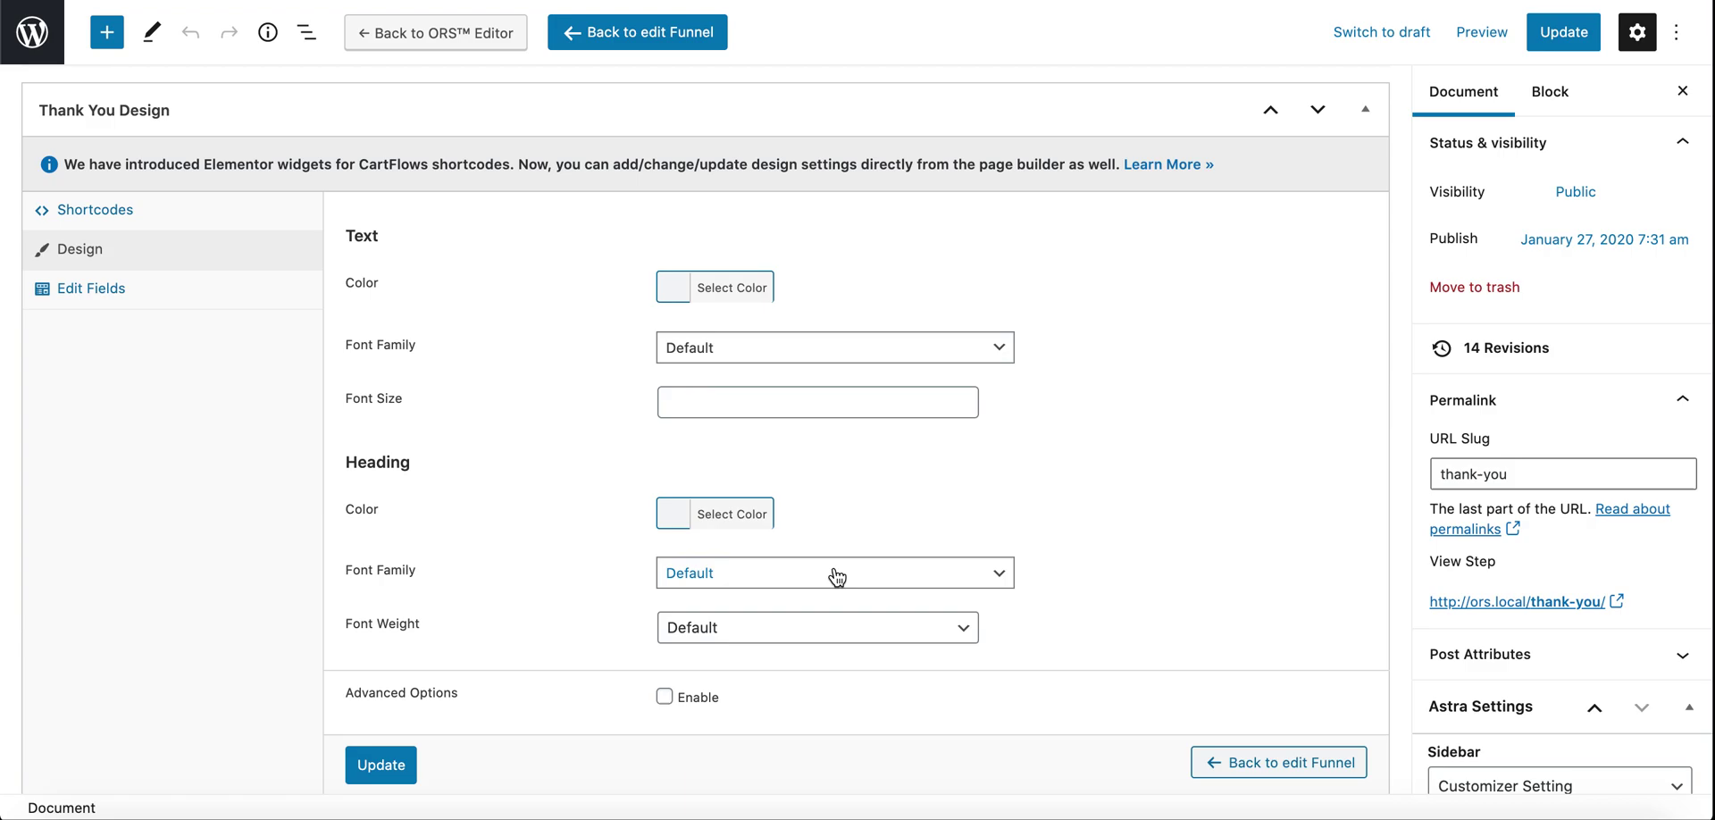
pyautogui.scroll(5, 837, 576)
pyautogui.scroll(-4, 834, 566)
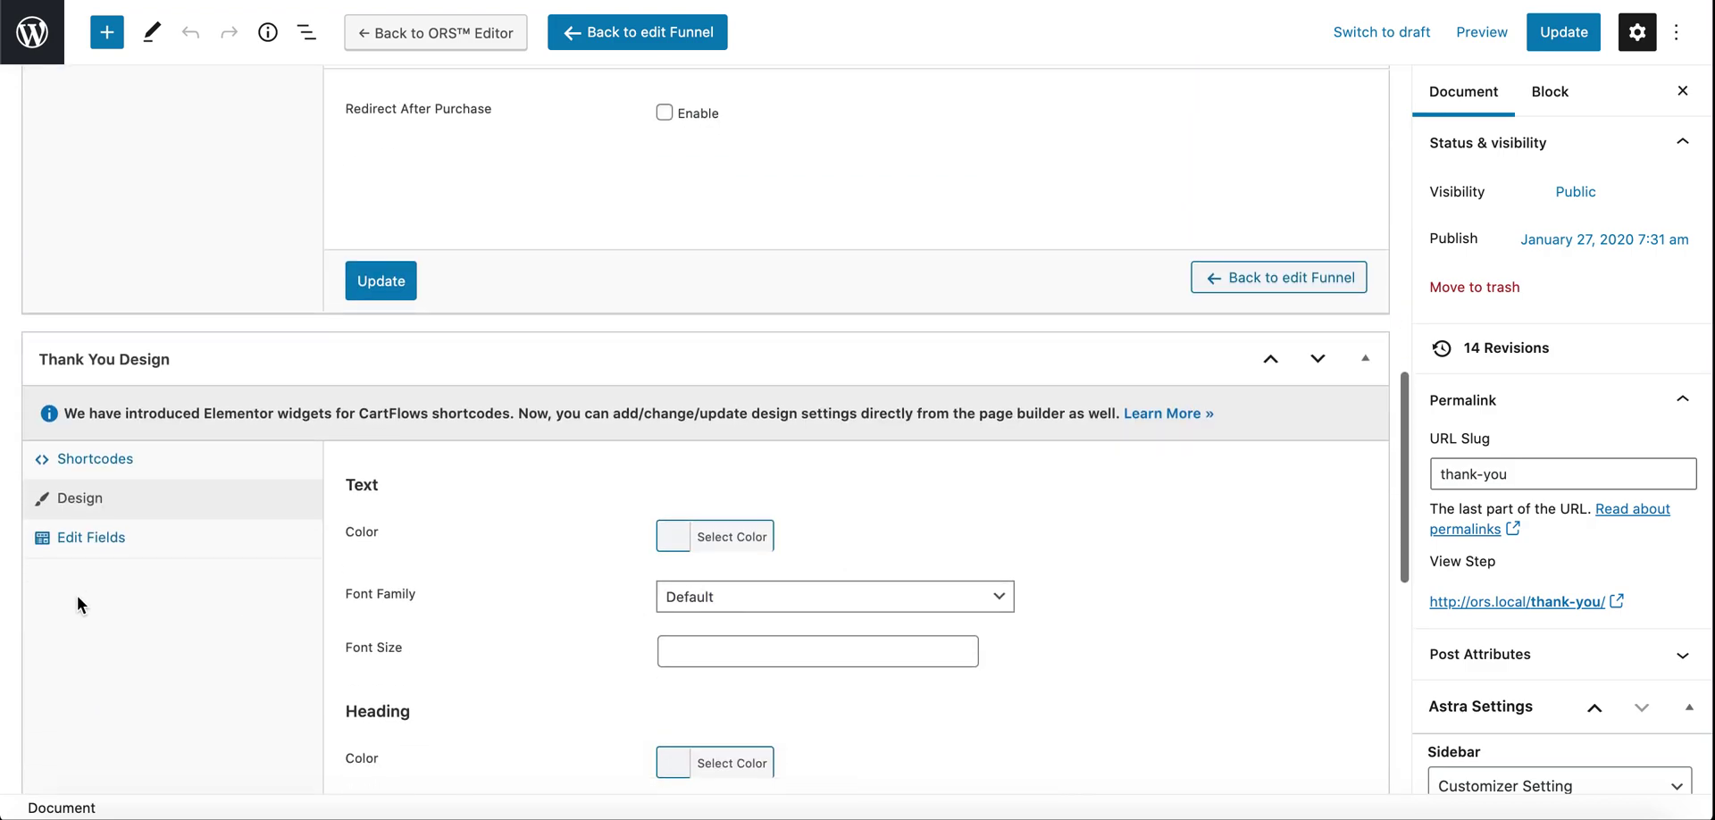
# - Check that Edit Fields has order overview, order, billing and shipping details enabled
pyautogui.click(89, 537)
pyautogui.scroll(-3, 442, 581)
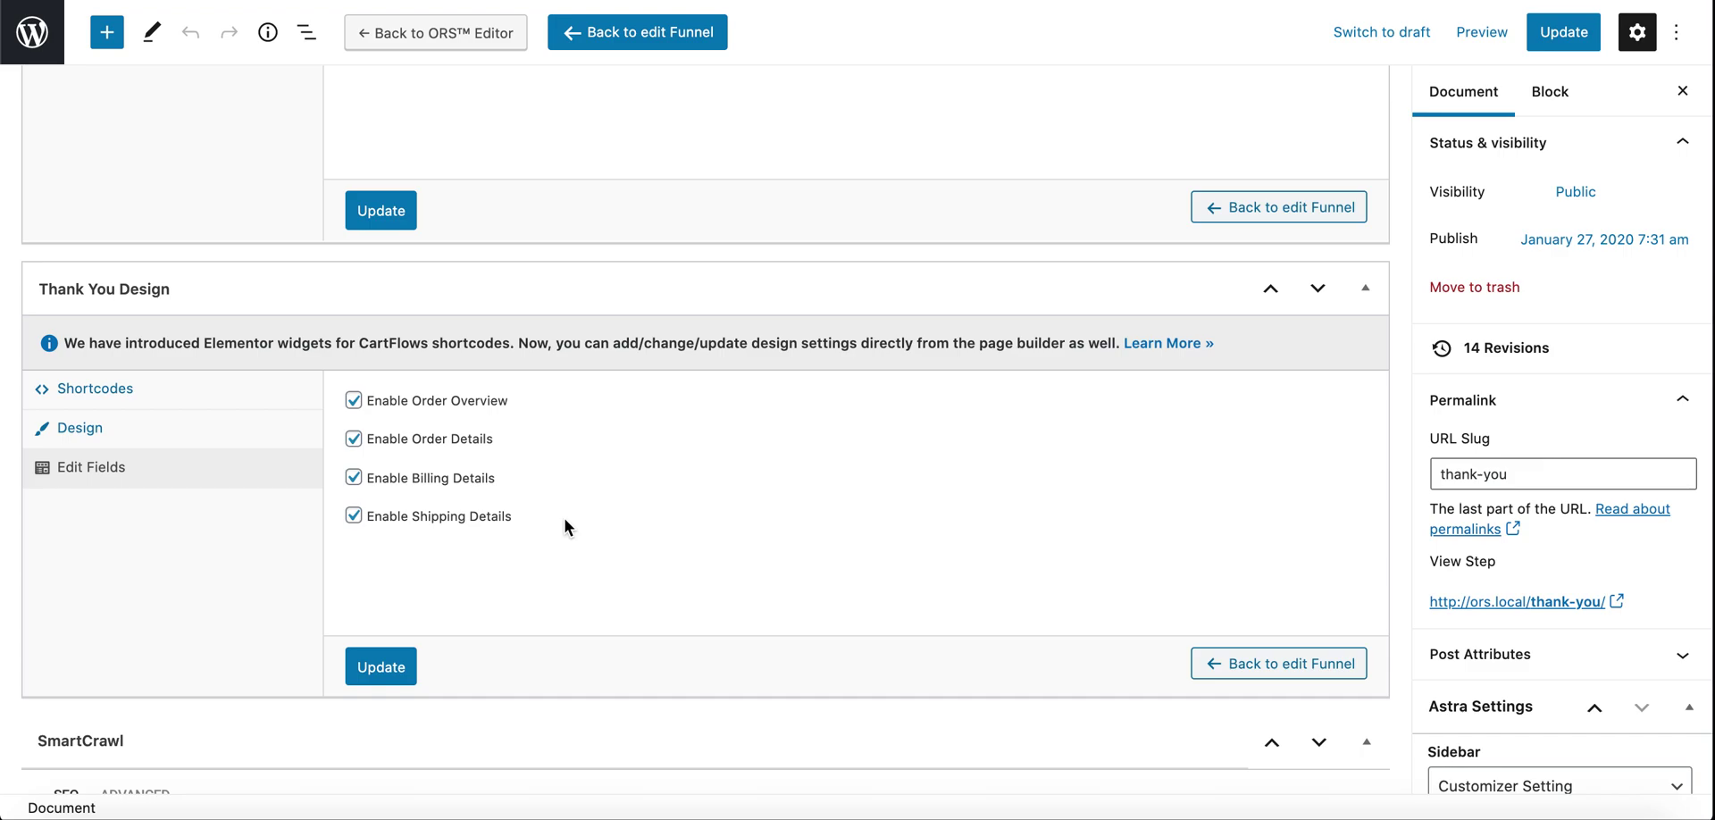
pyautogui.scroll(3, 877, 572)
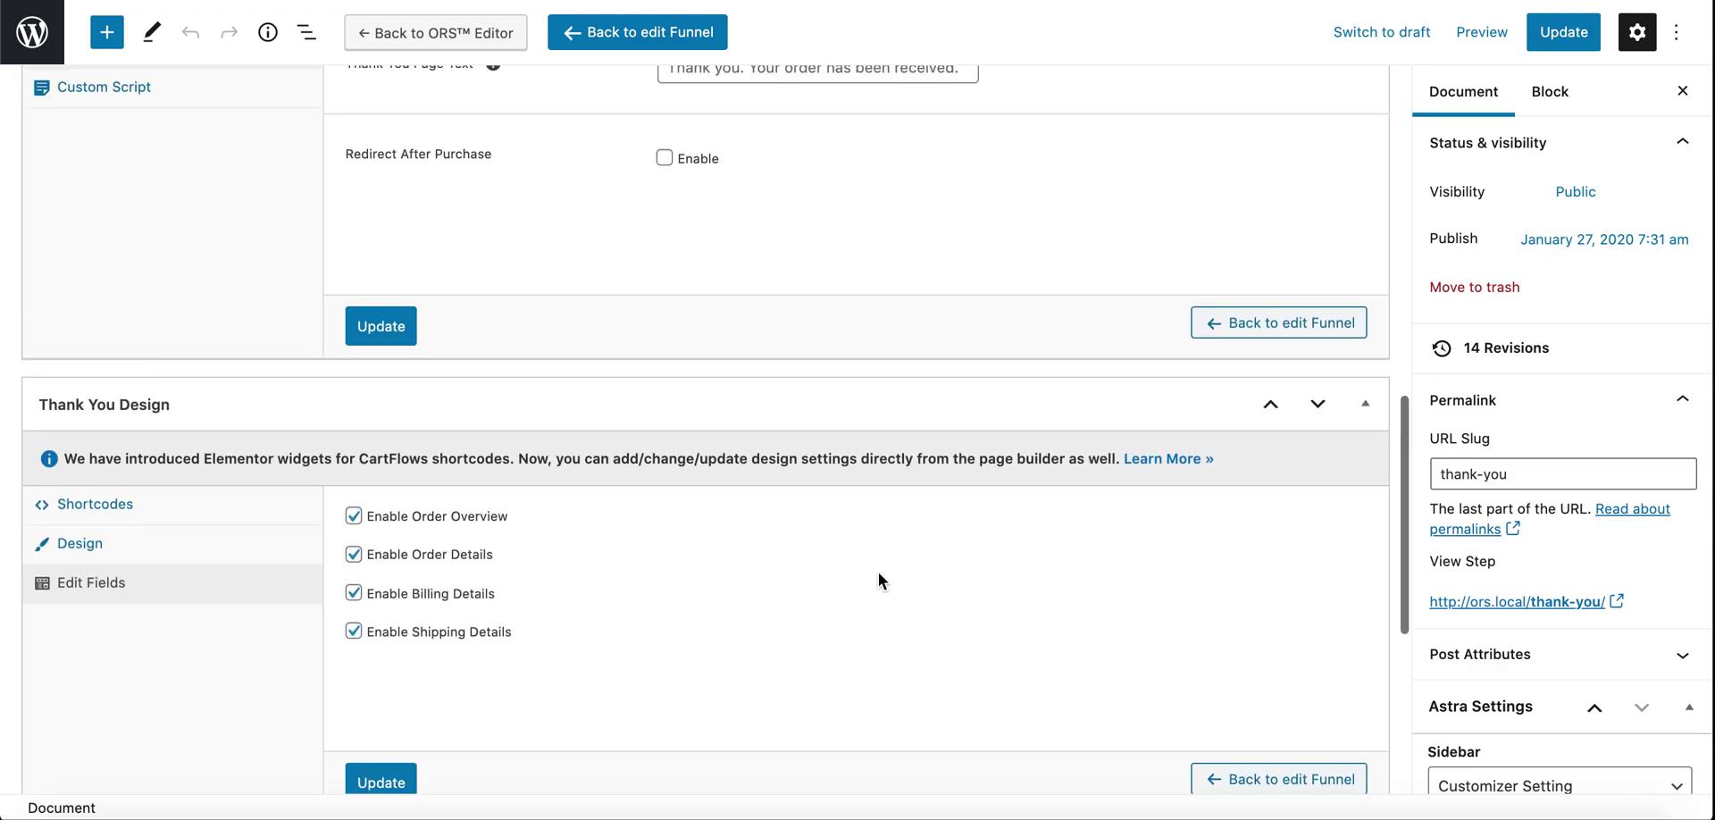
pyautogui.scroll(6, 878, 576)
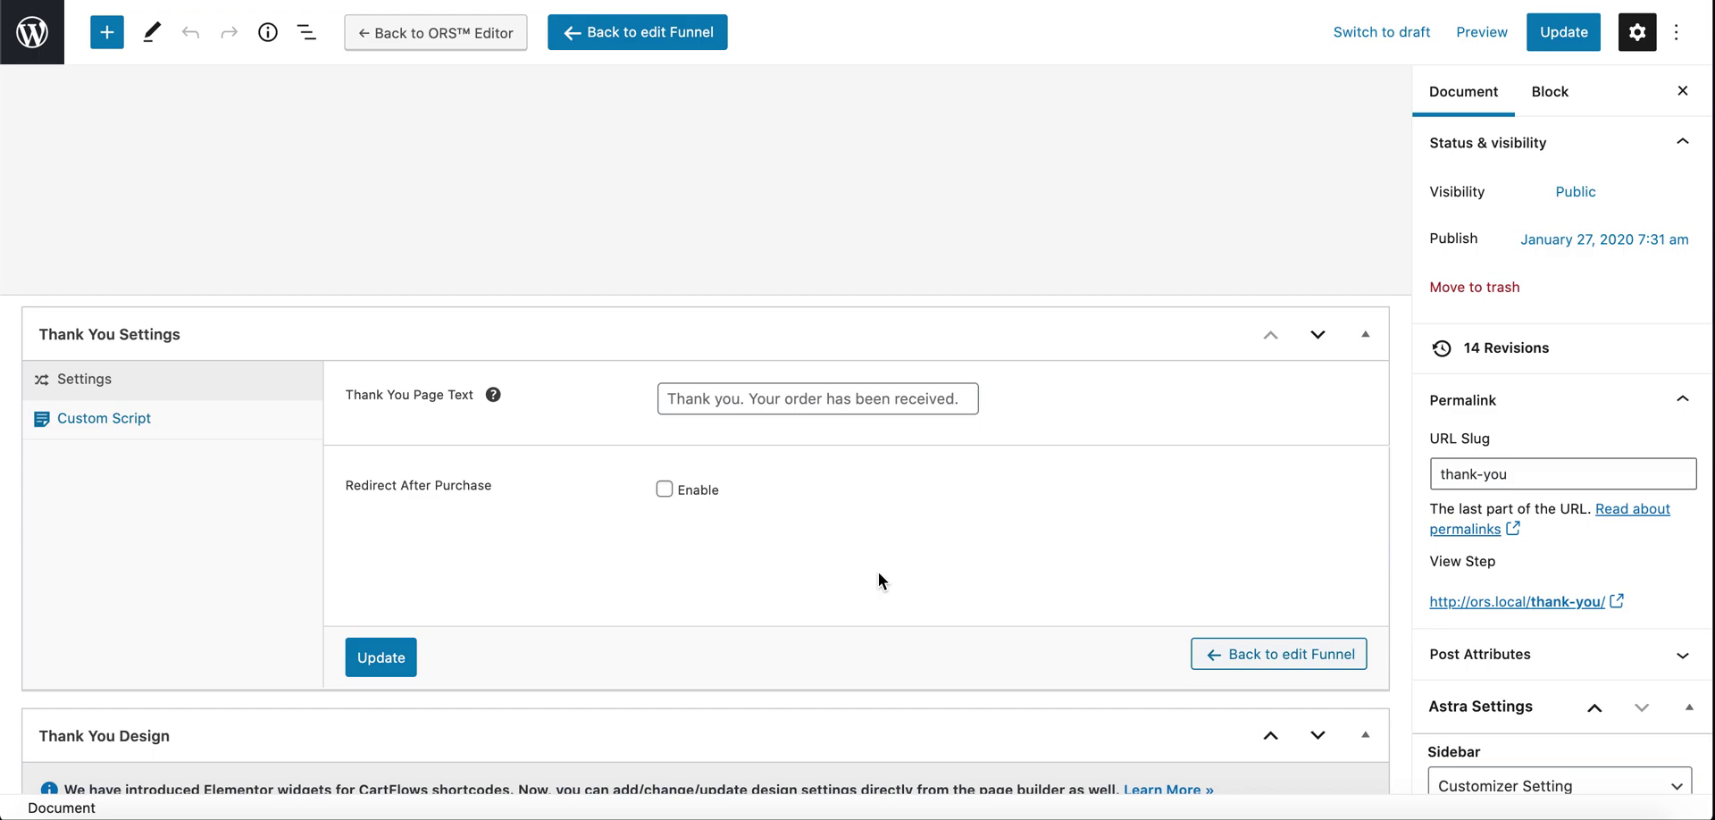
pyautogui.scroll(10, 878, 576)
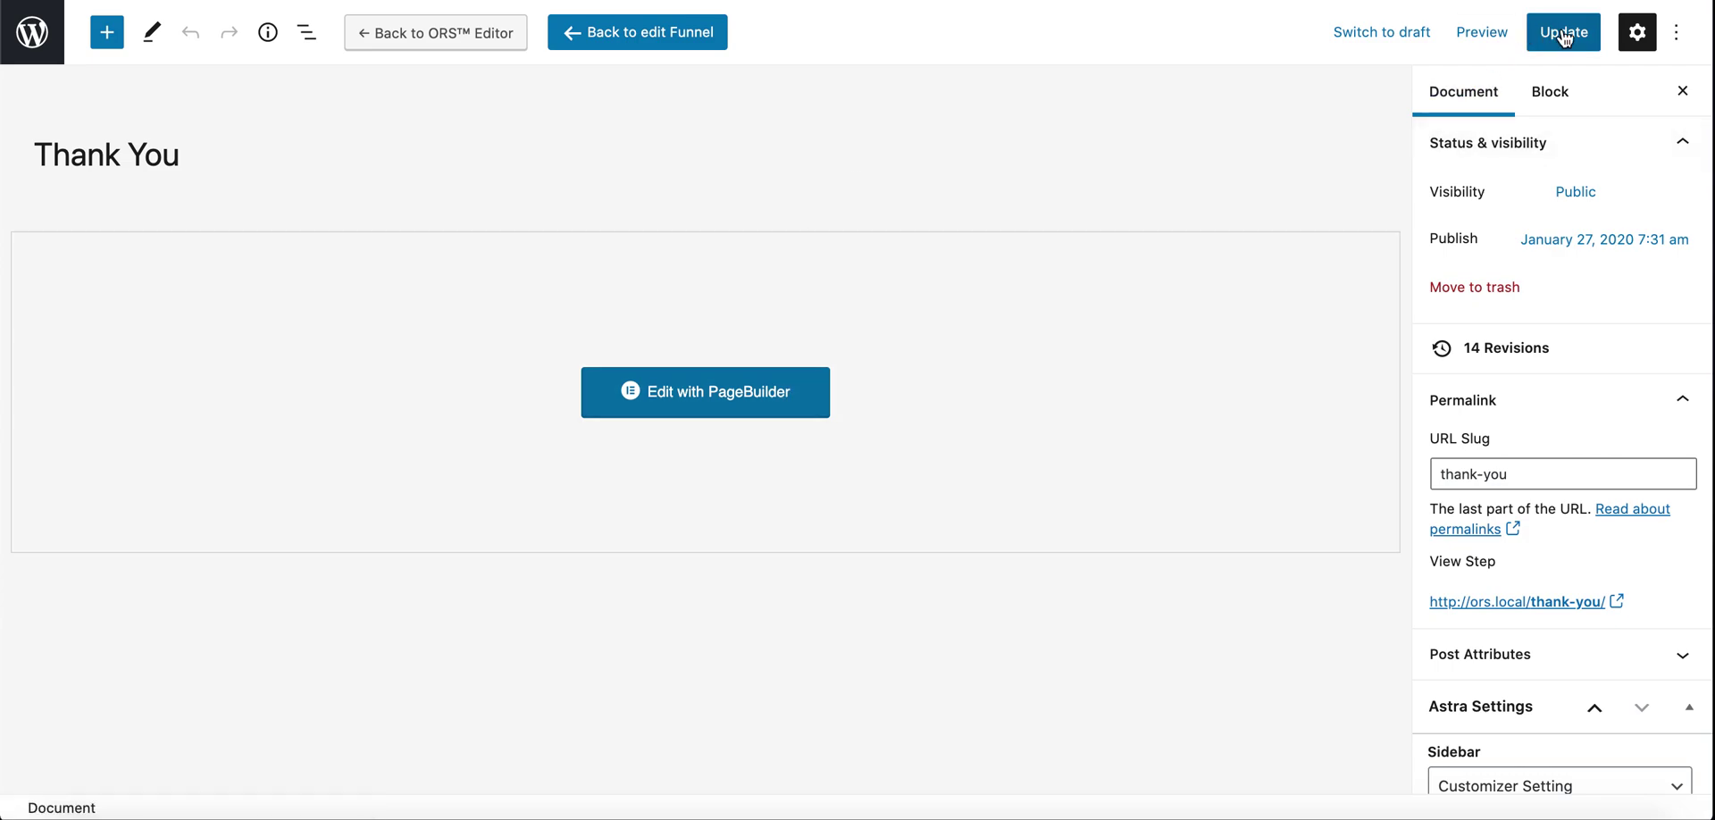
# - Save the Thank You step with Update
pyautogui.click(1563, 34)
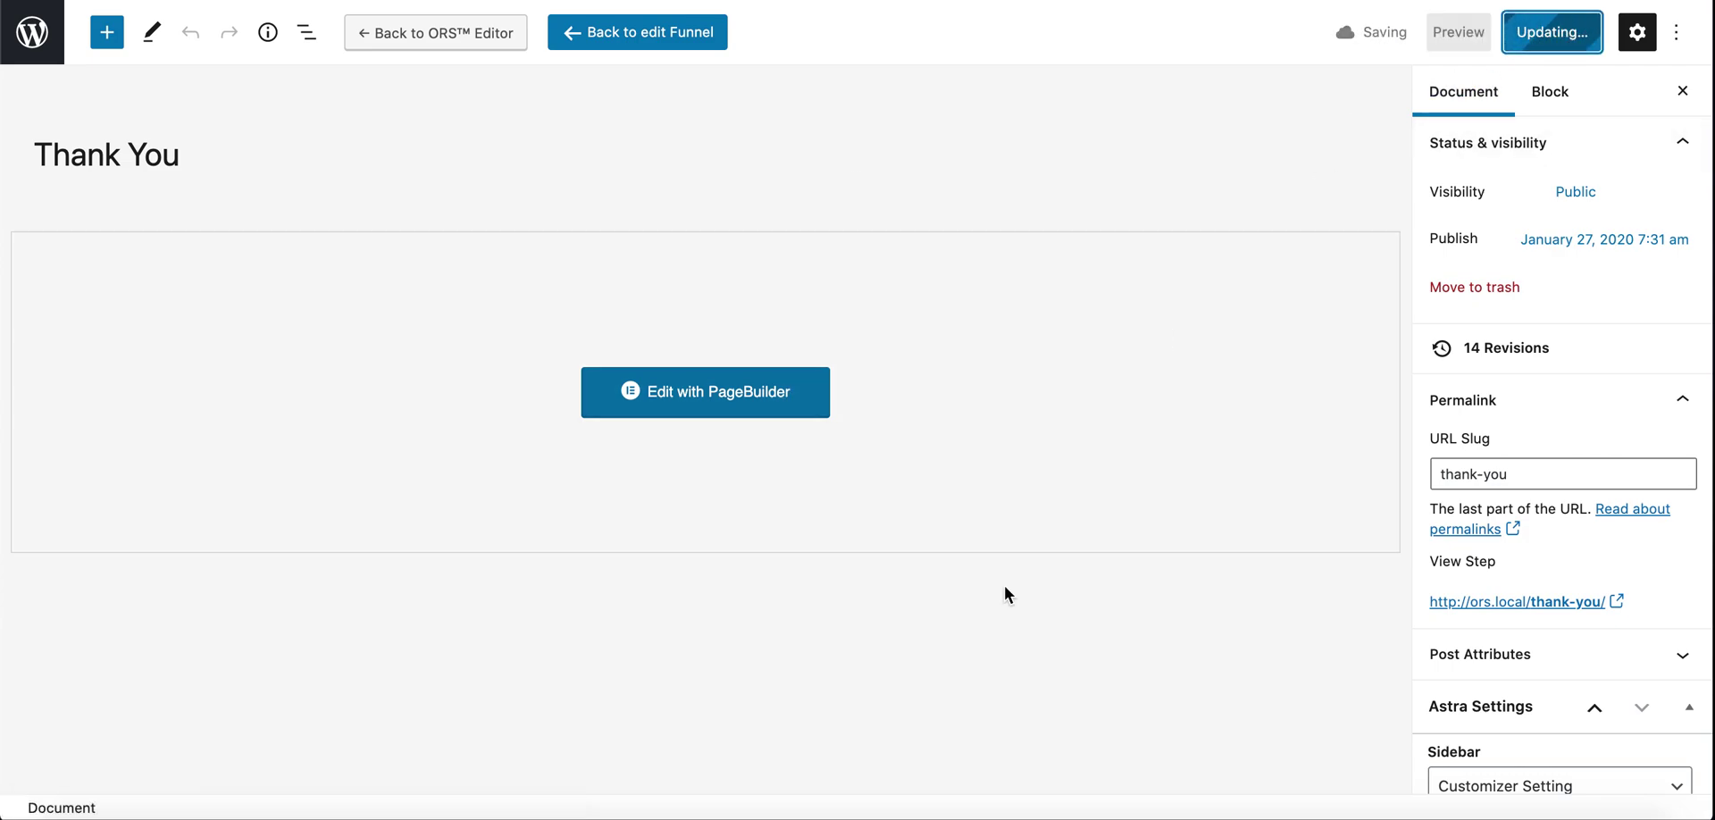
pyautogui.scroll(-5, 1499, 609)
pyautogui.scroll(5, 1499, 609)
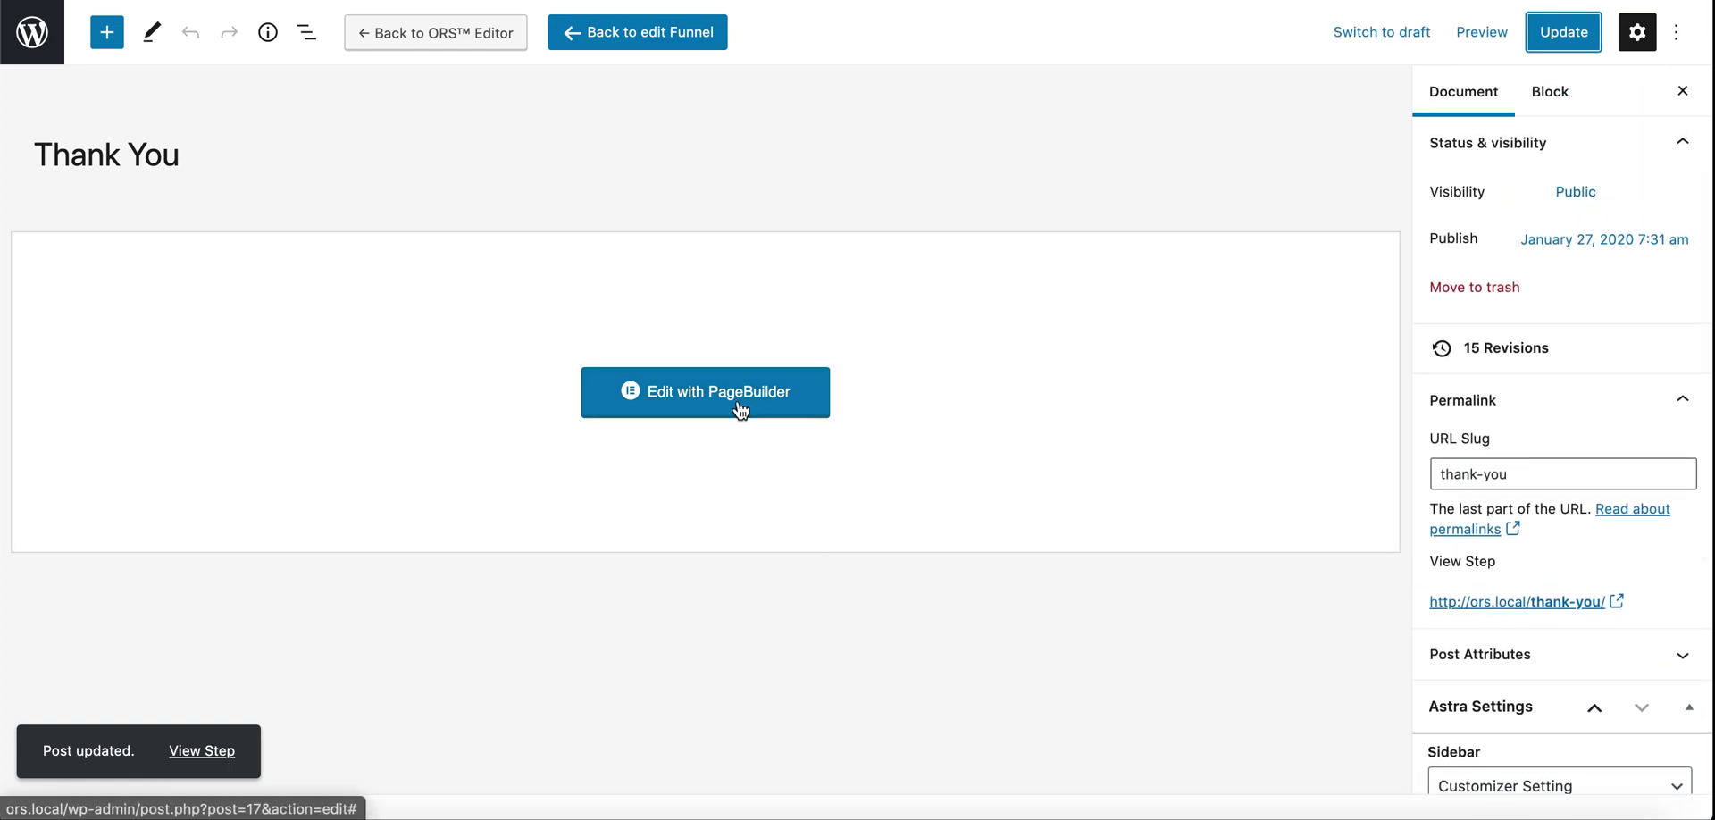
# - Open the Thank You page in the Elementor page builder
pyautogui.click(740, 409)
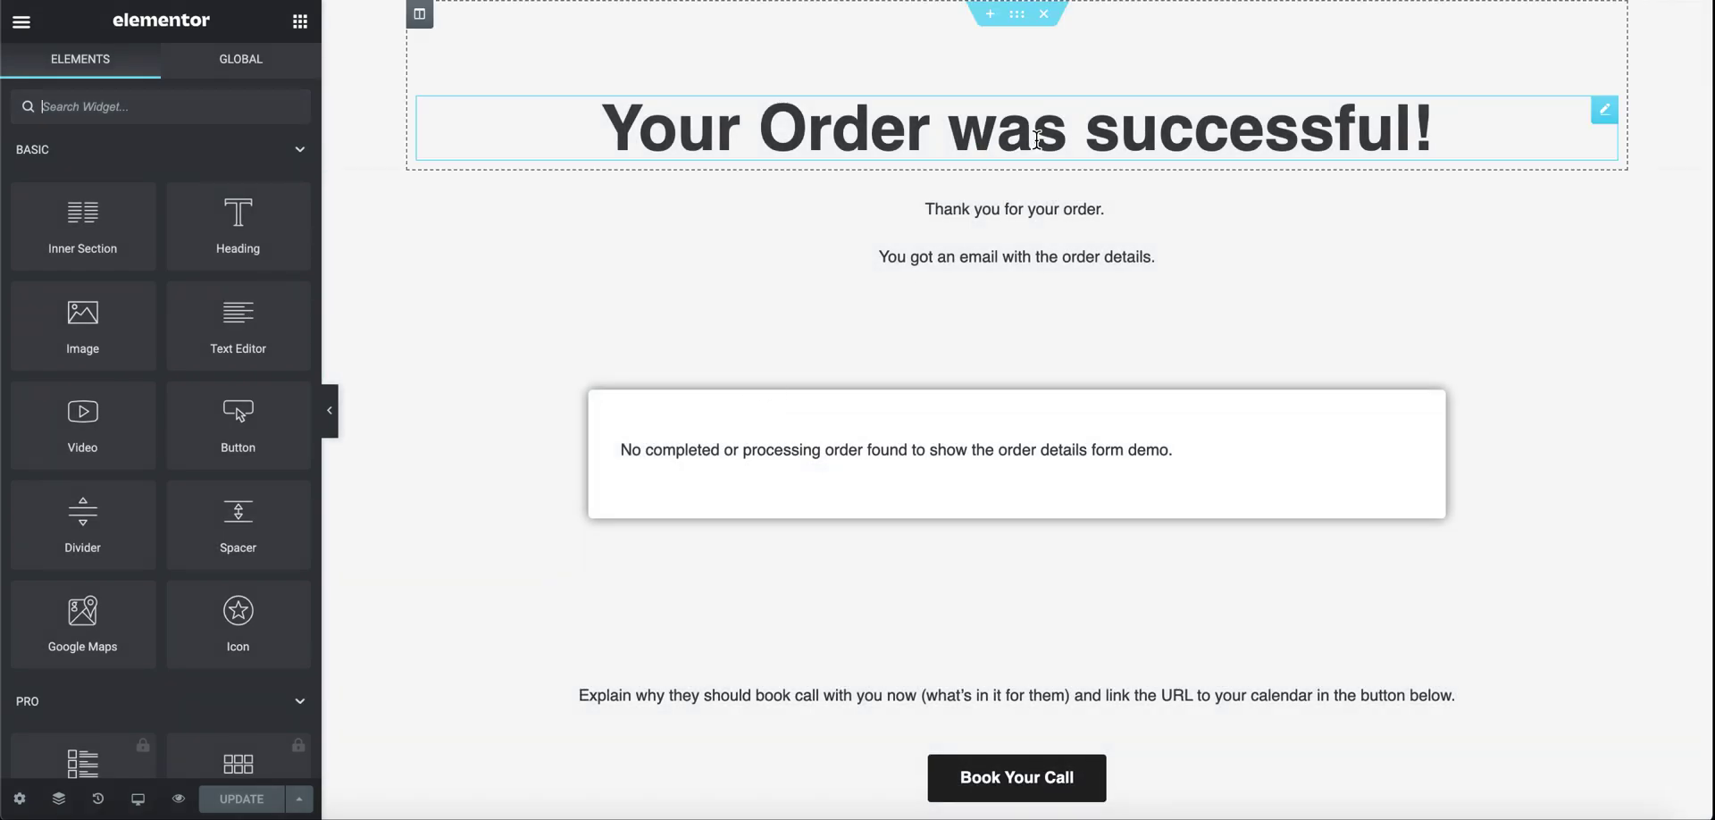
pyautogui.scroll(-1, 777, 530)
pyautogui.scroll(-2, 777, 530)
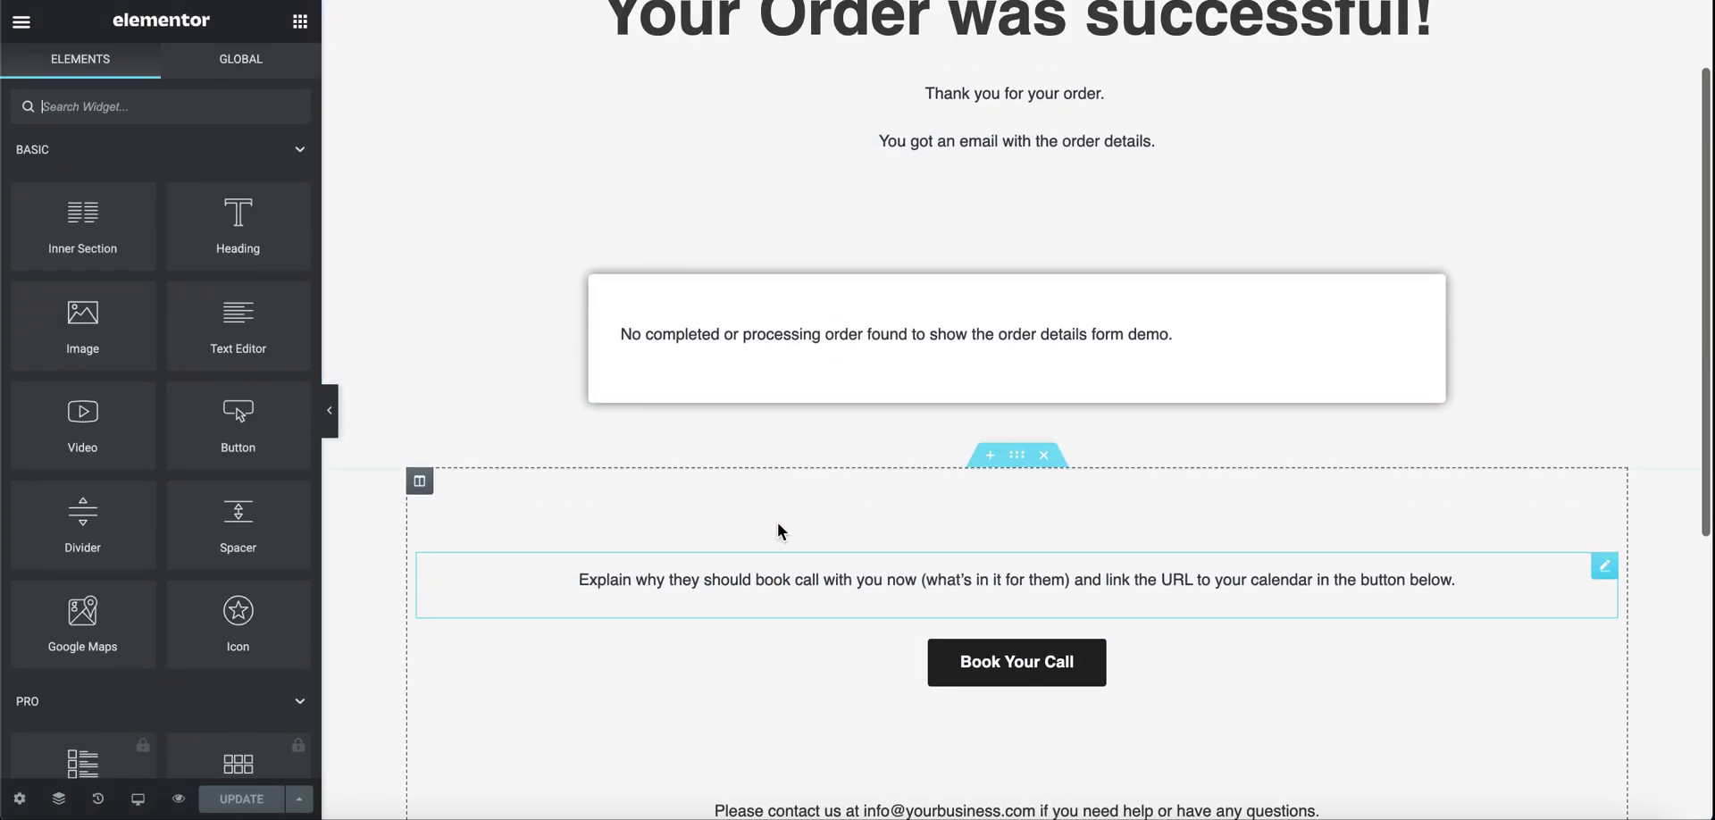
pyautogui.scroll(3, 777, 530)
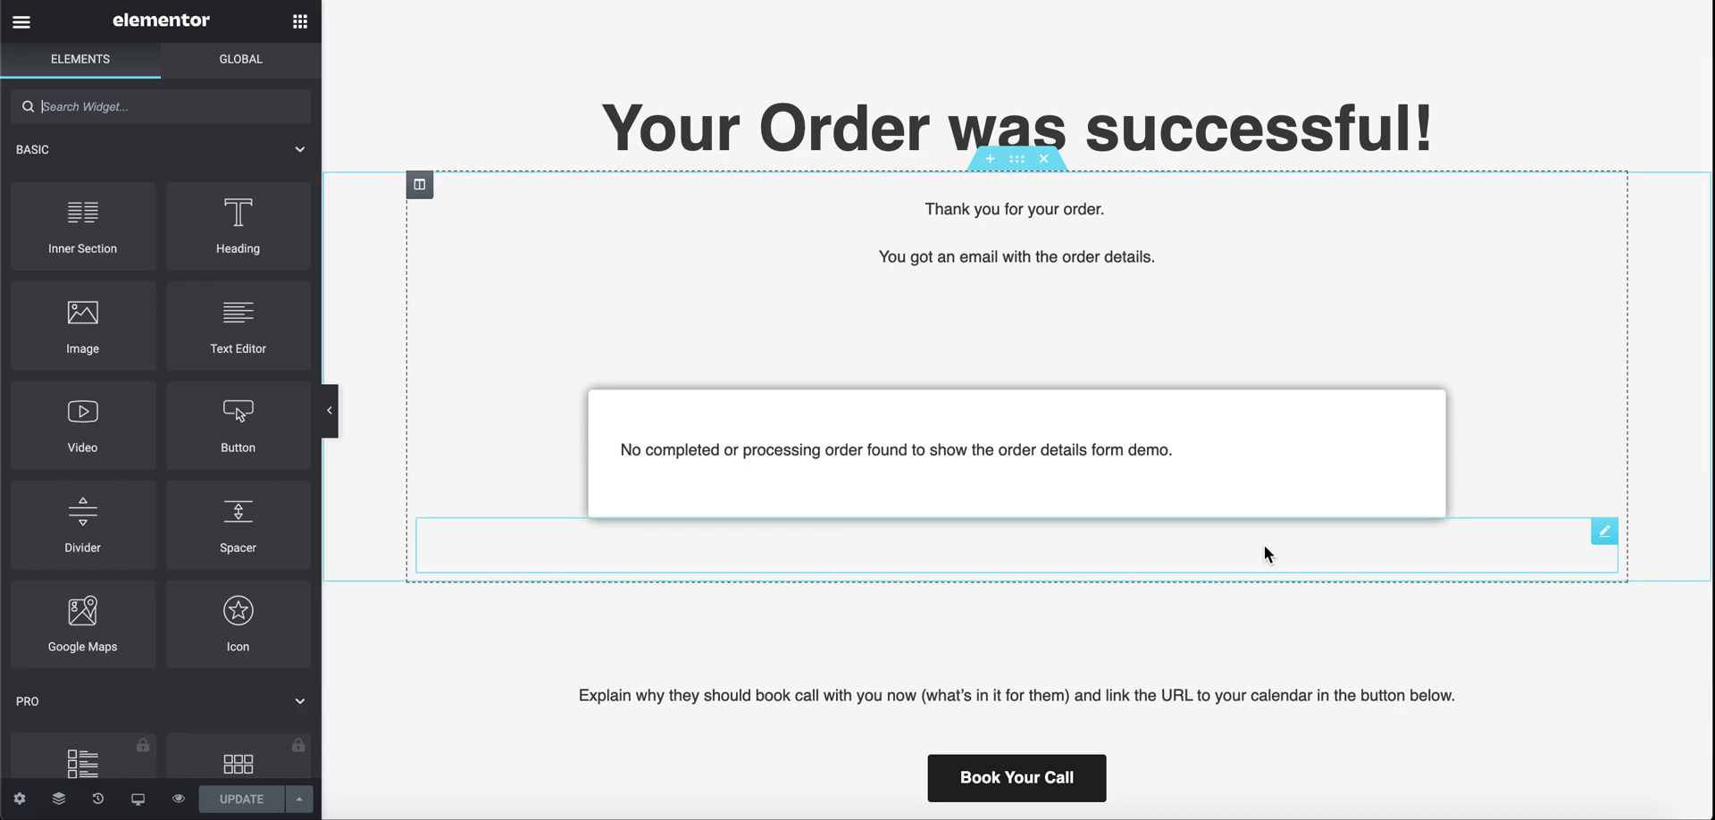
# - Look over the success heading and message, then open the [cartflows_order_details] block's settings
pyautogui.click(824, 135)
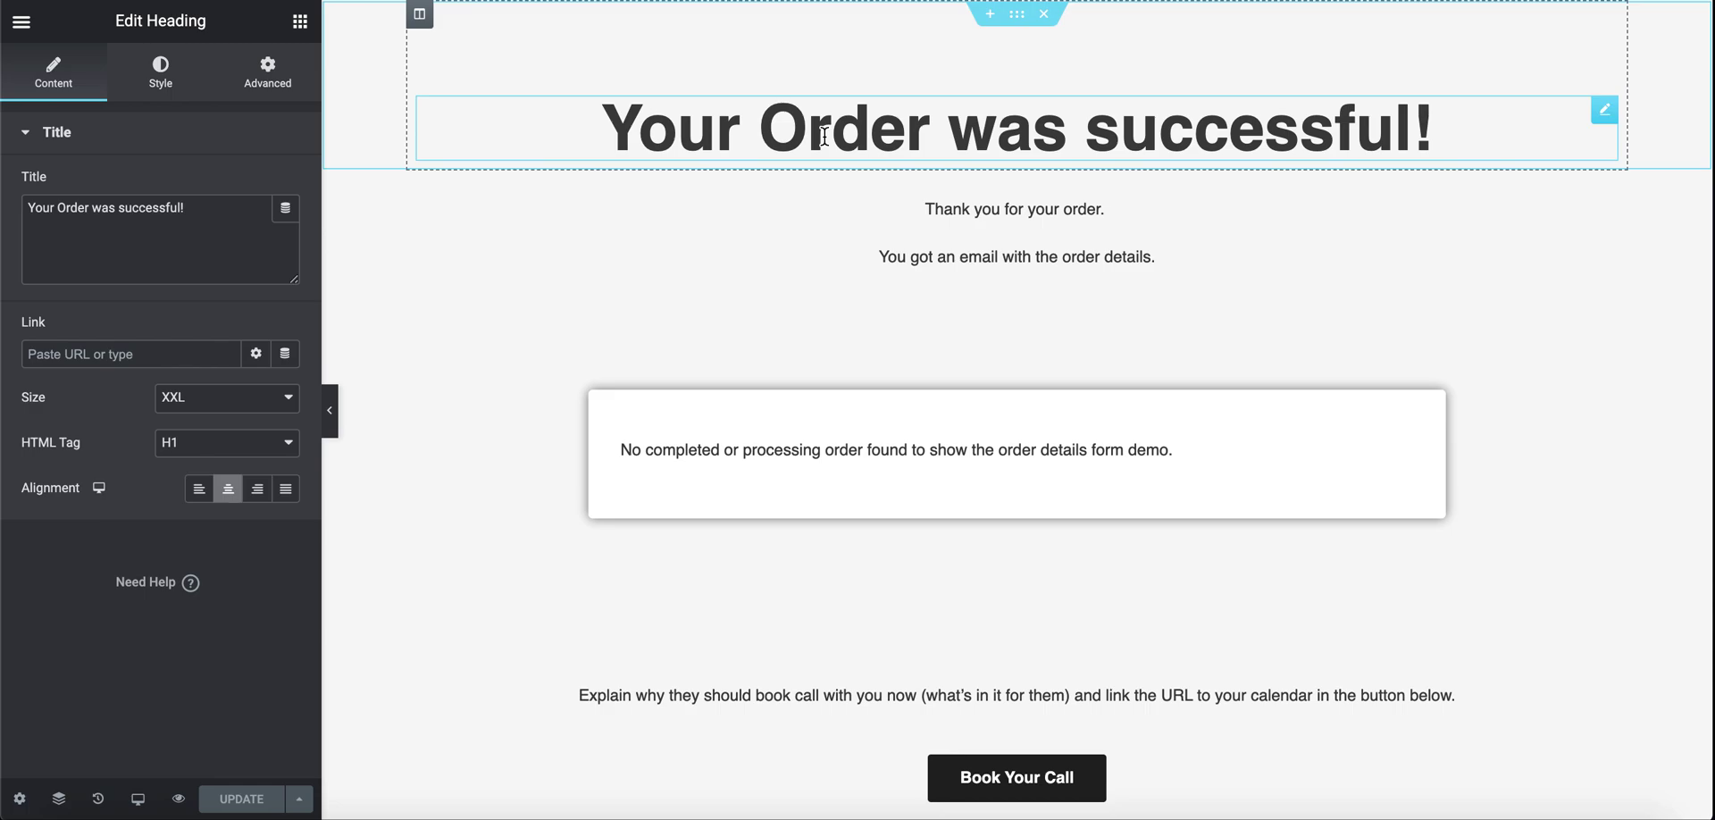
pyautogui.click(823, 136)
pyautogui.doubleClick(824, 135)
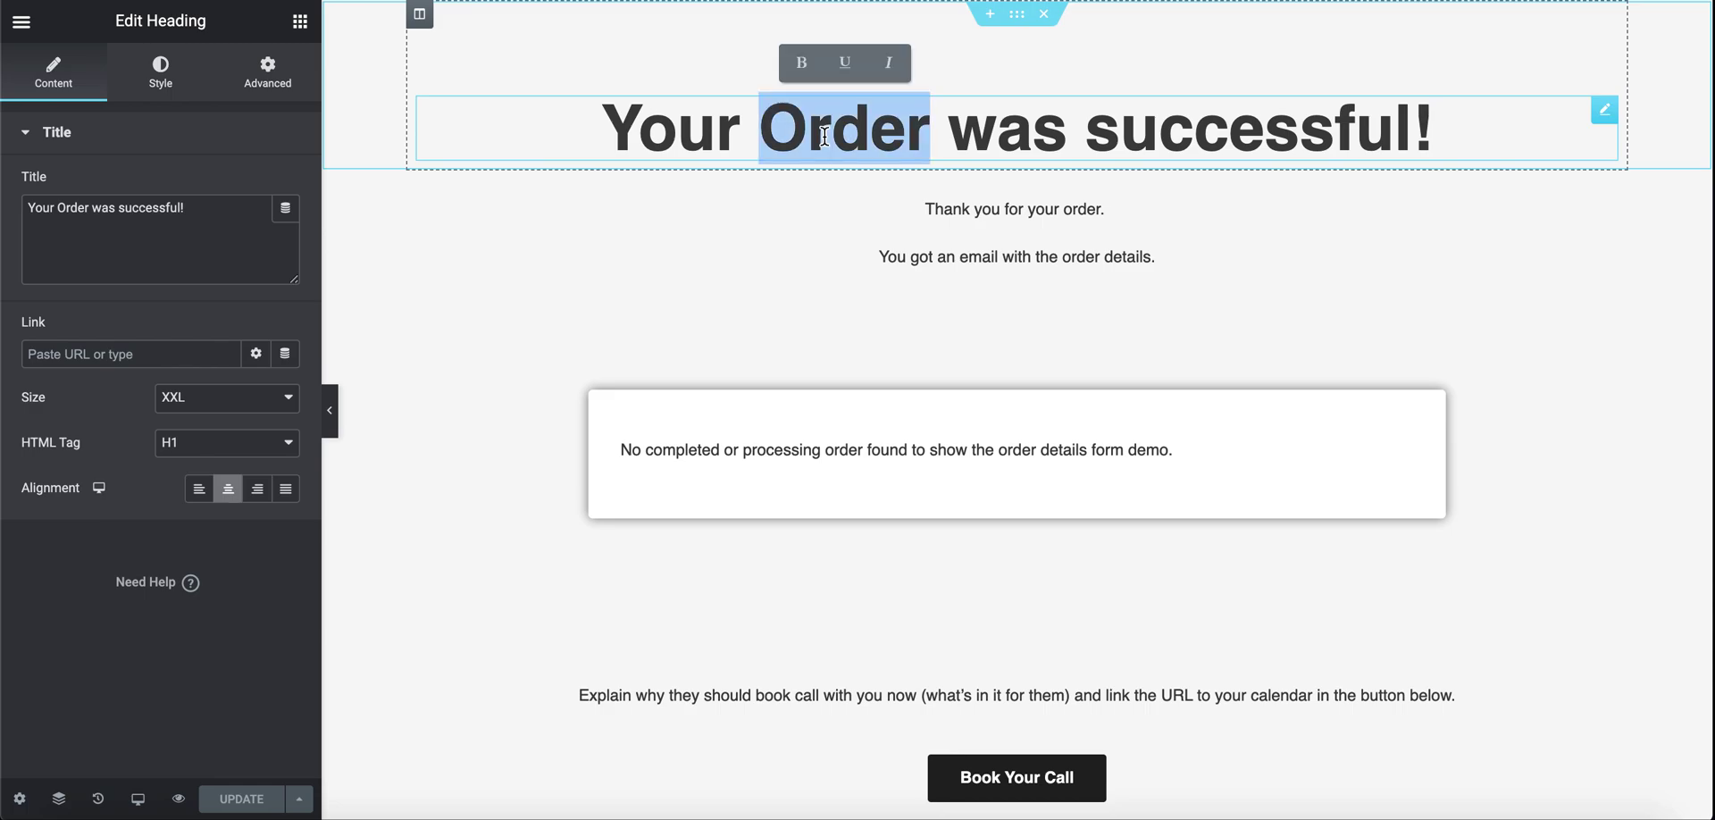
pyautogui.click(1001, 209)
pyautogui.doubleClick(1046, 258)
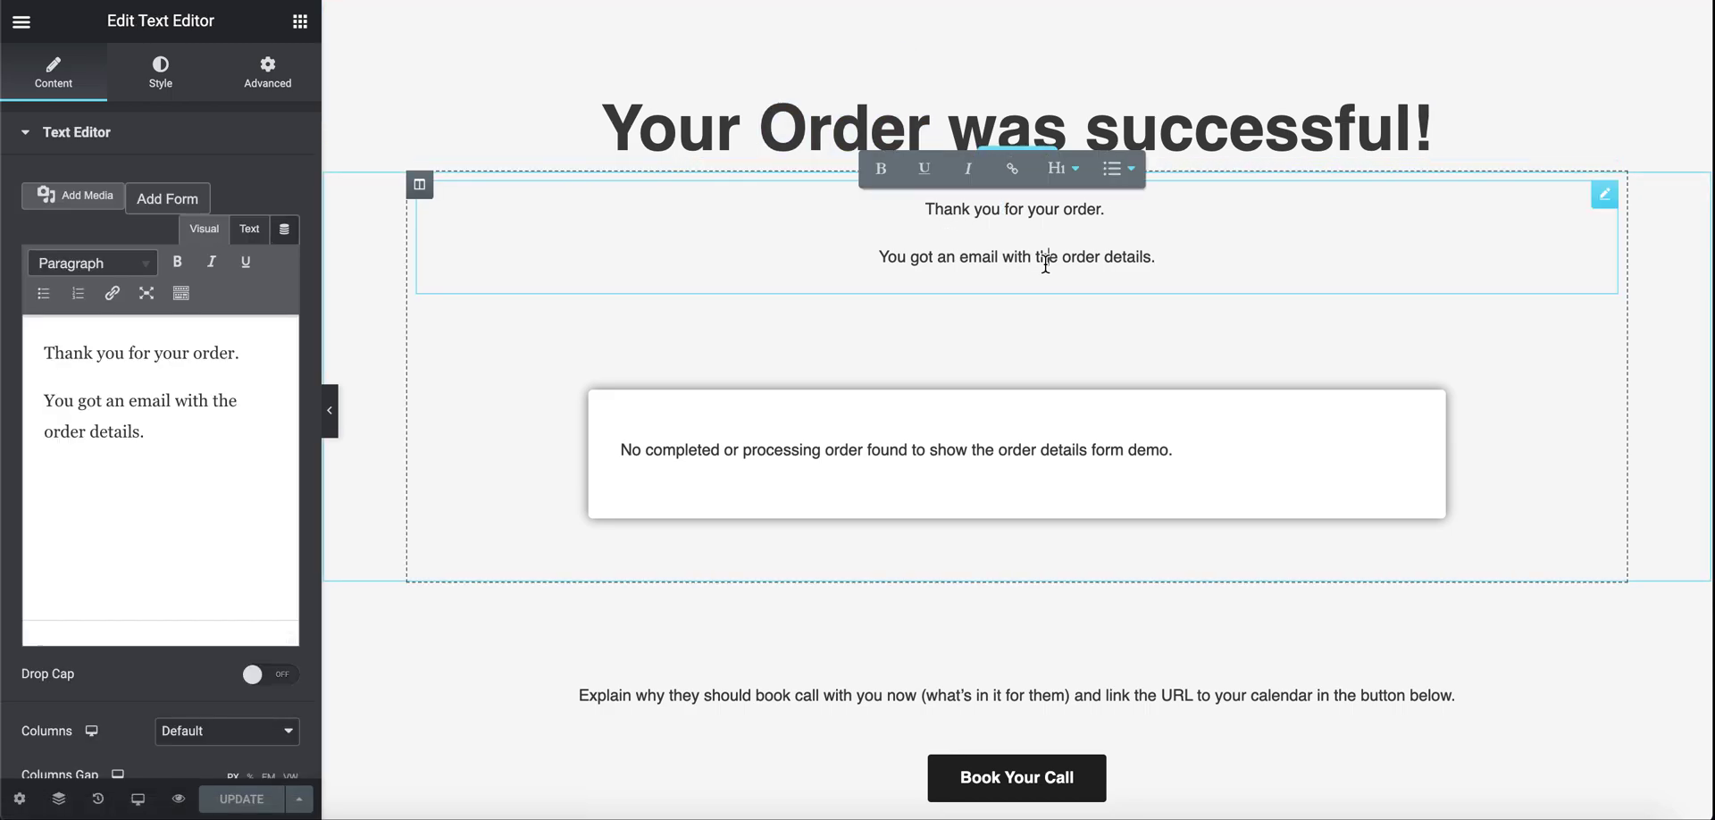
pyautogui.click(832, 246)
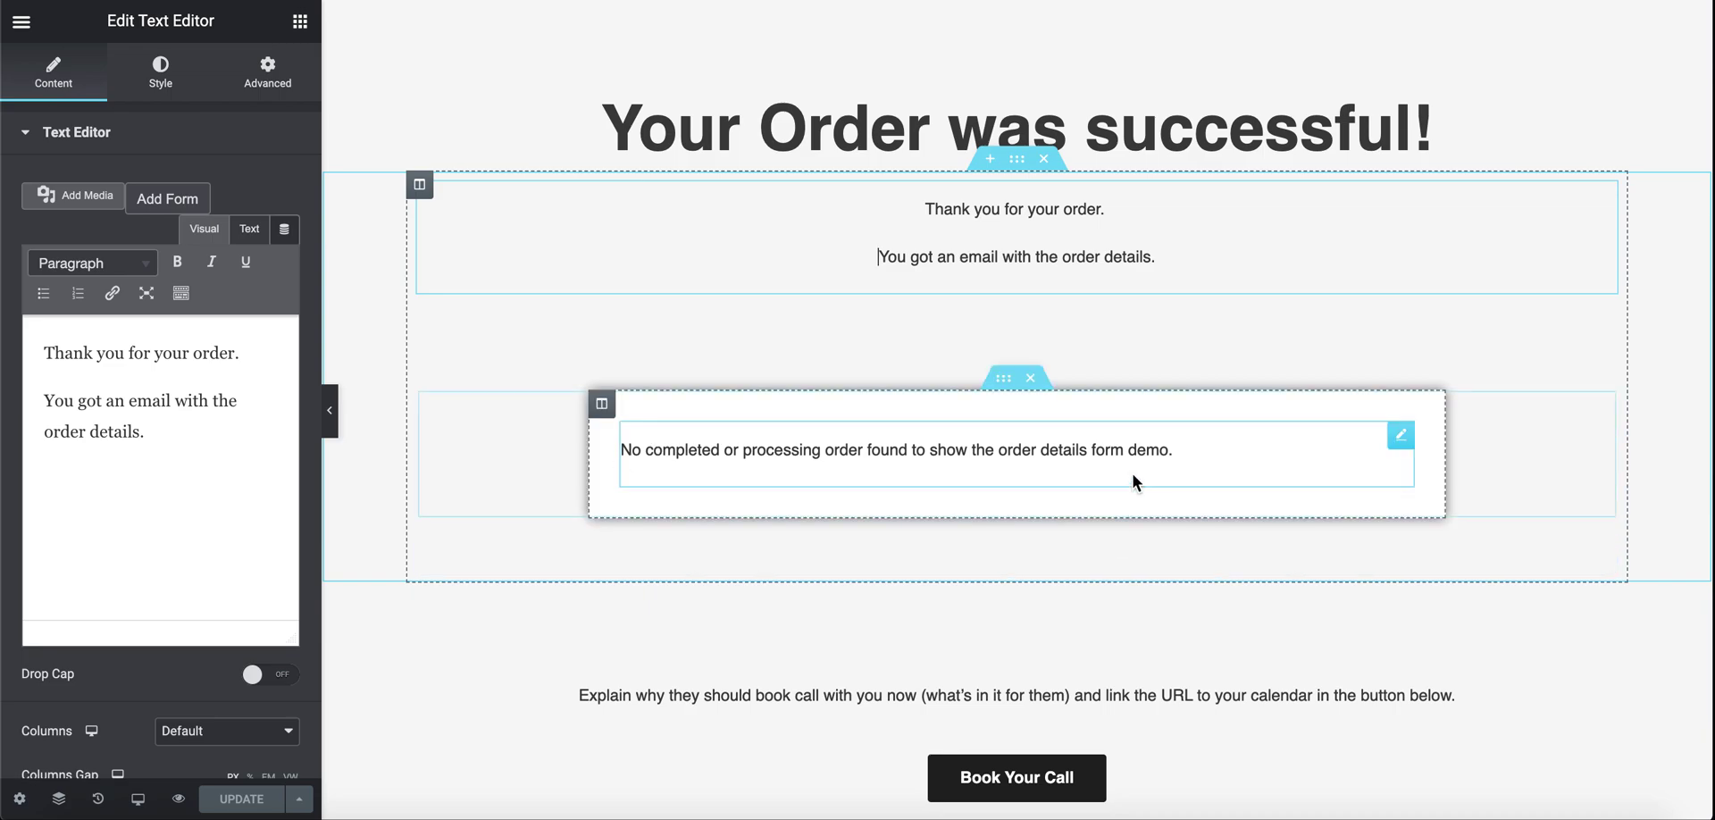
pyautogui.click(910, 458)
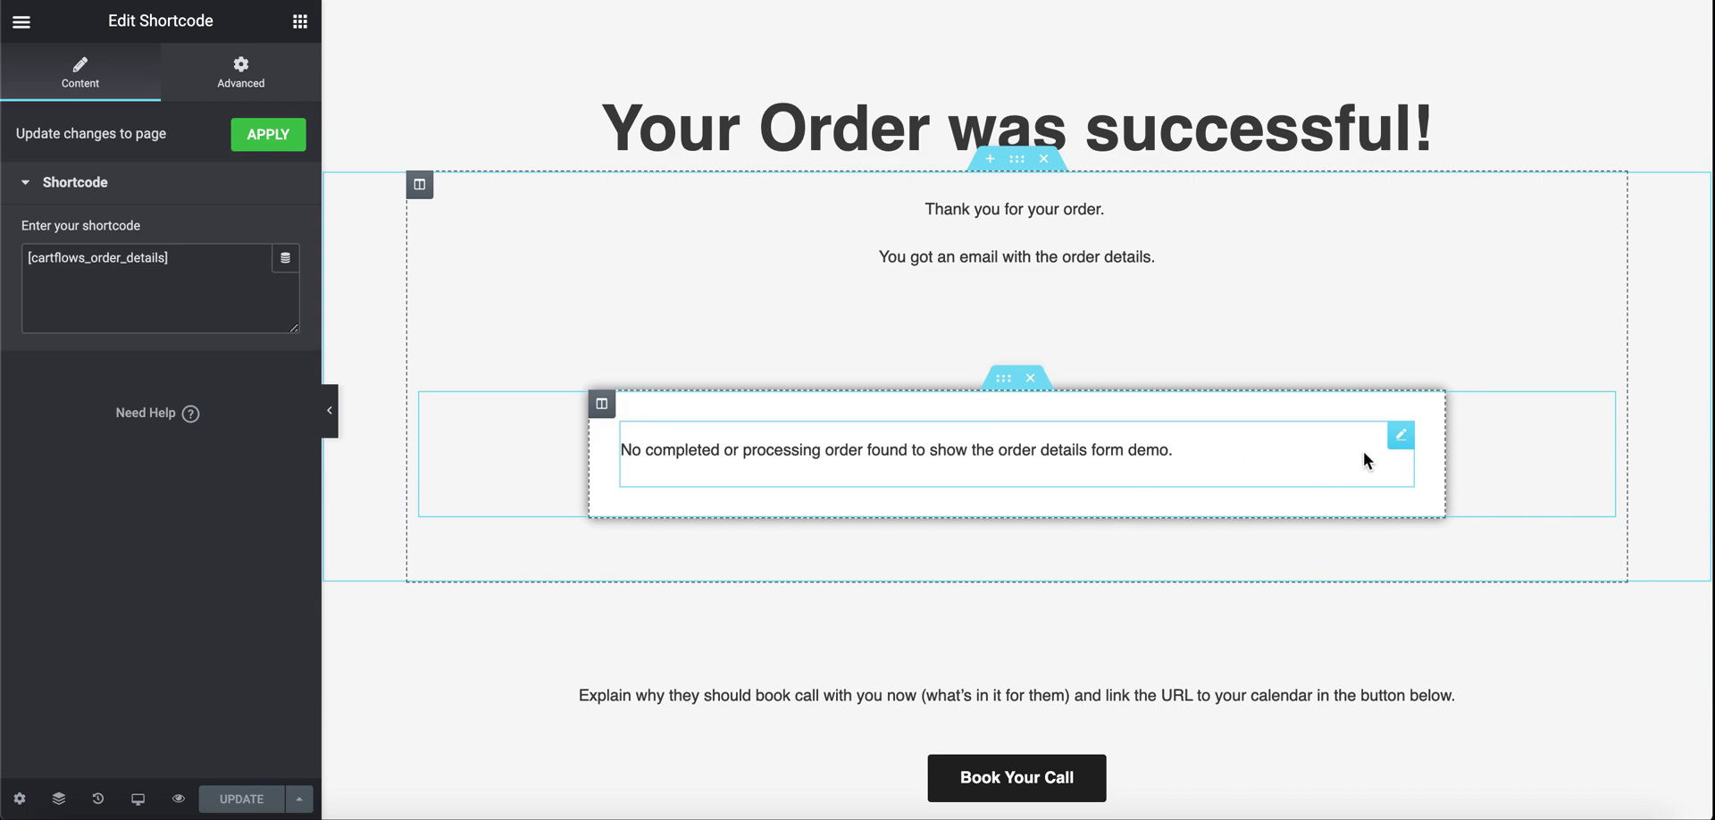
pyautogui.rightClick(1406, 453)
pyautogui.click(1091, 453)
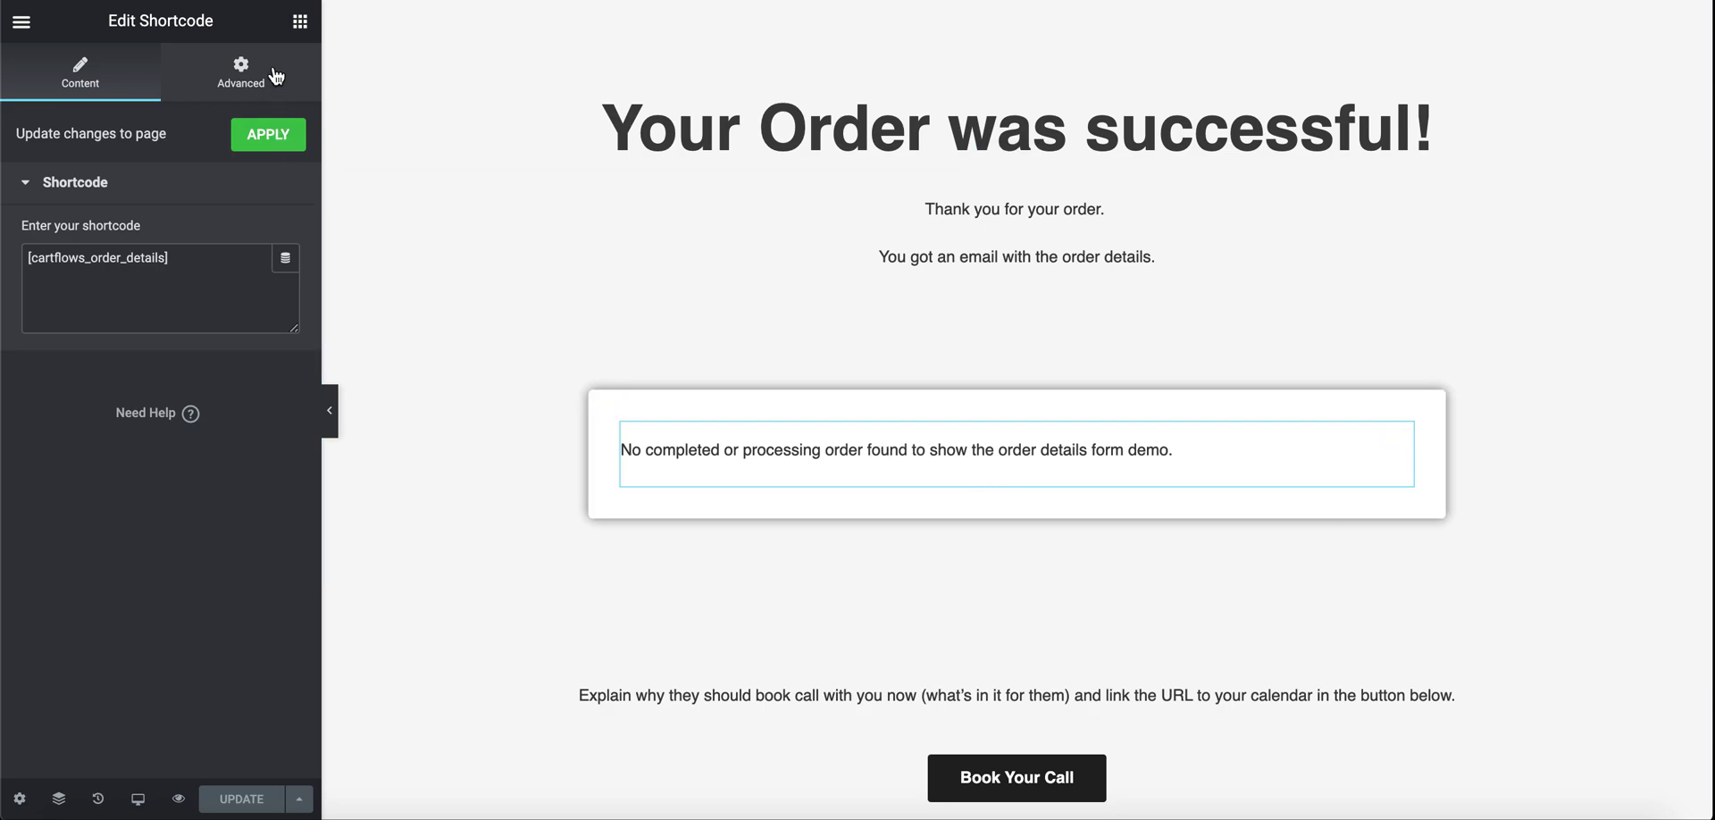
pyautogui.click(311, 18)
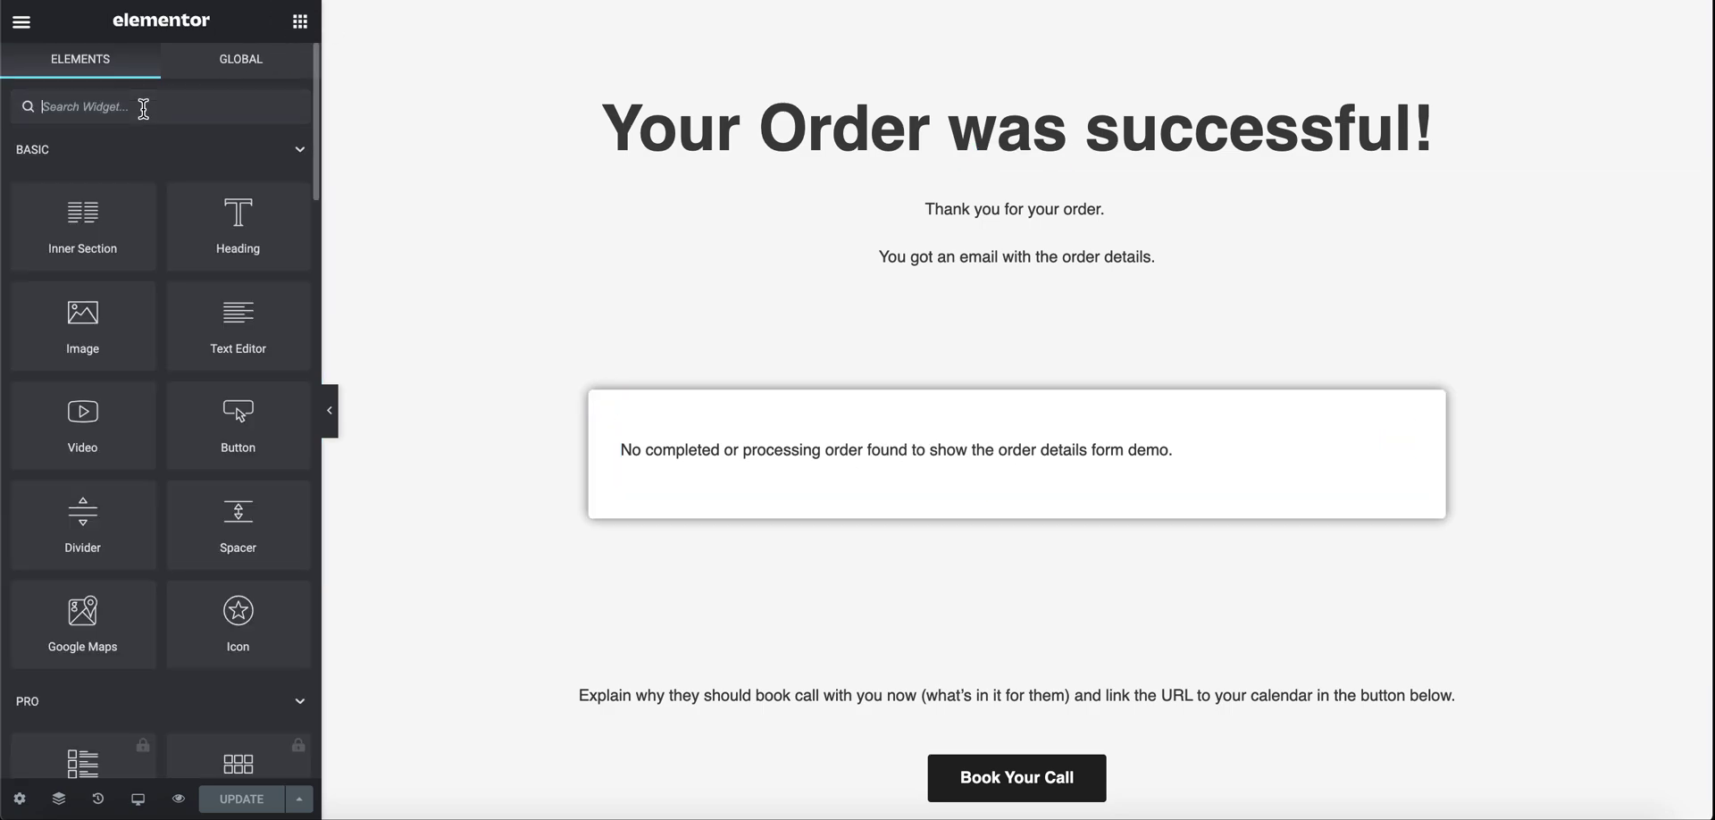
pyautogui.write('cart')
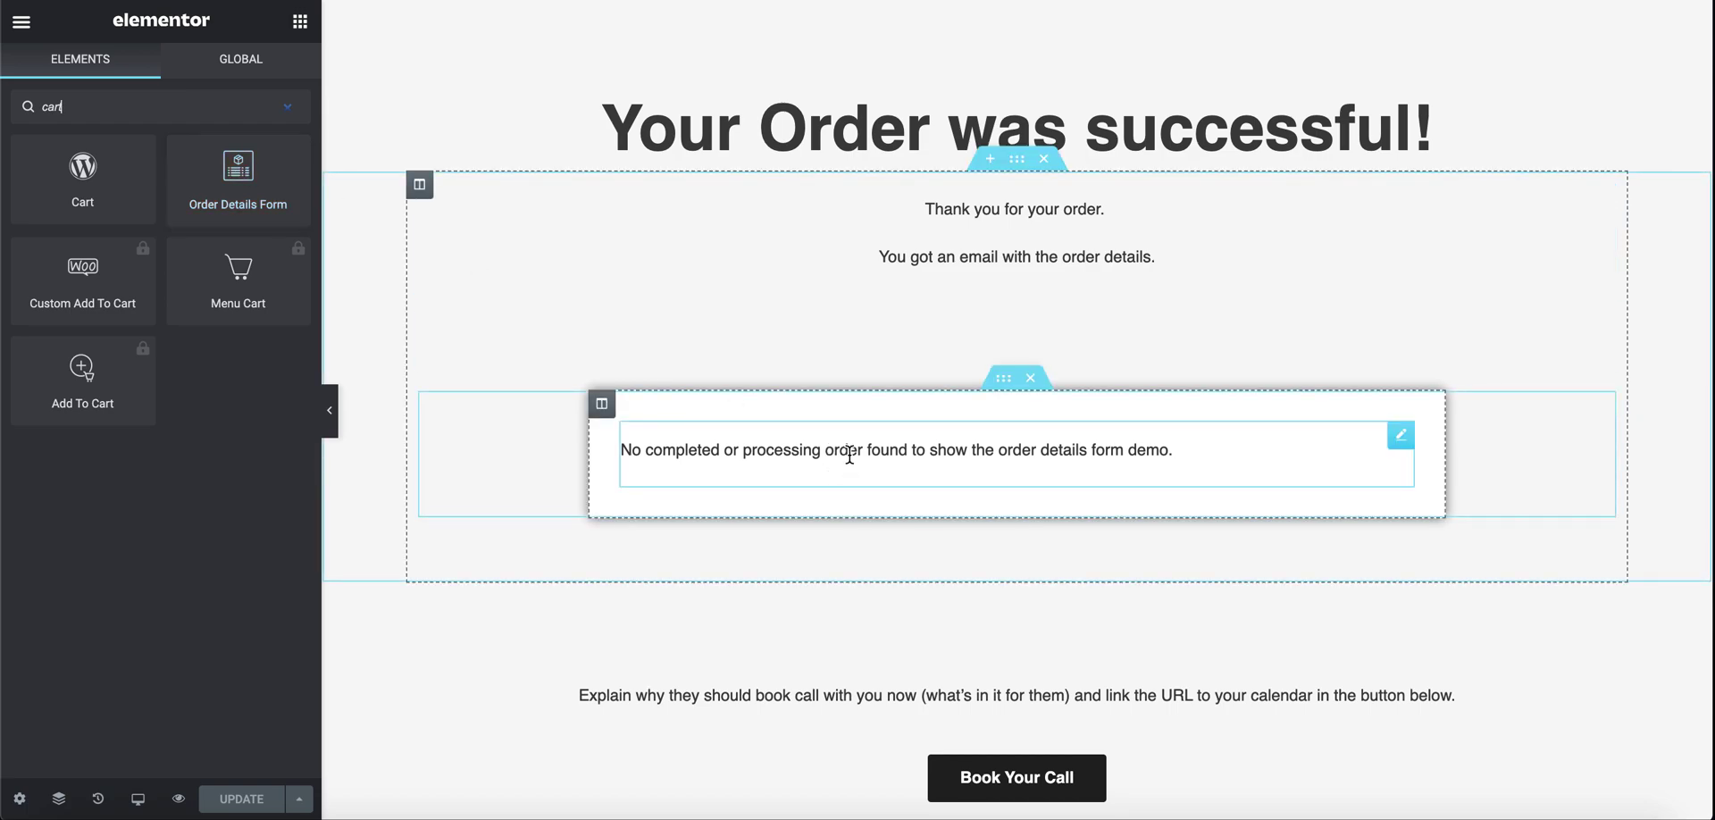
pyautogui.moveTo(251, 169); pyautogui.dragTo(295, 196)
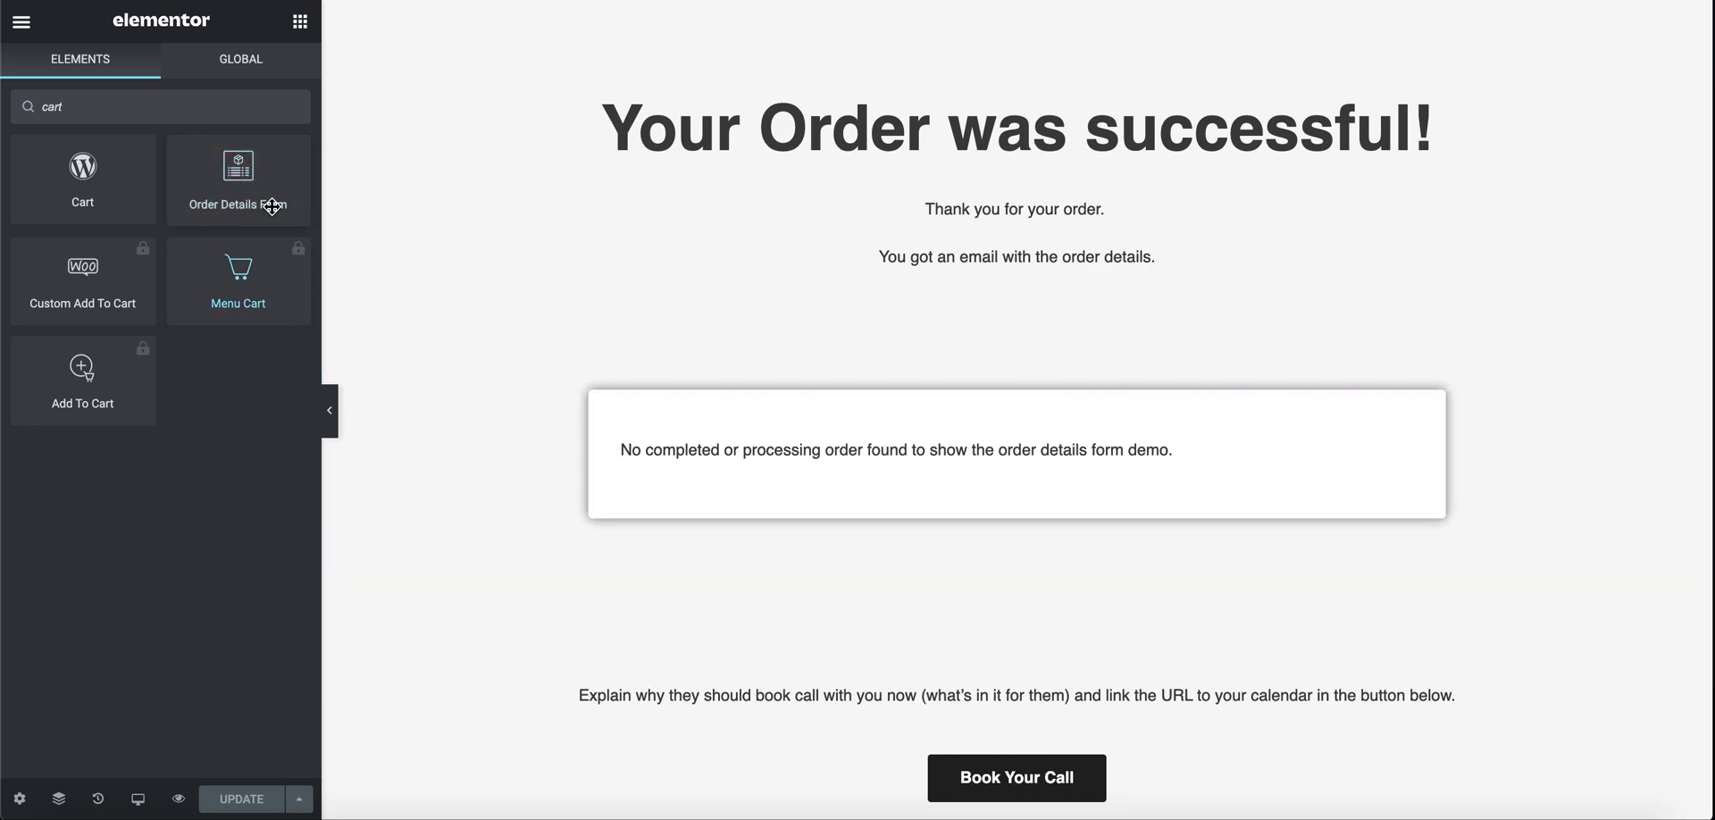
pyautogui.click(879, 442)
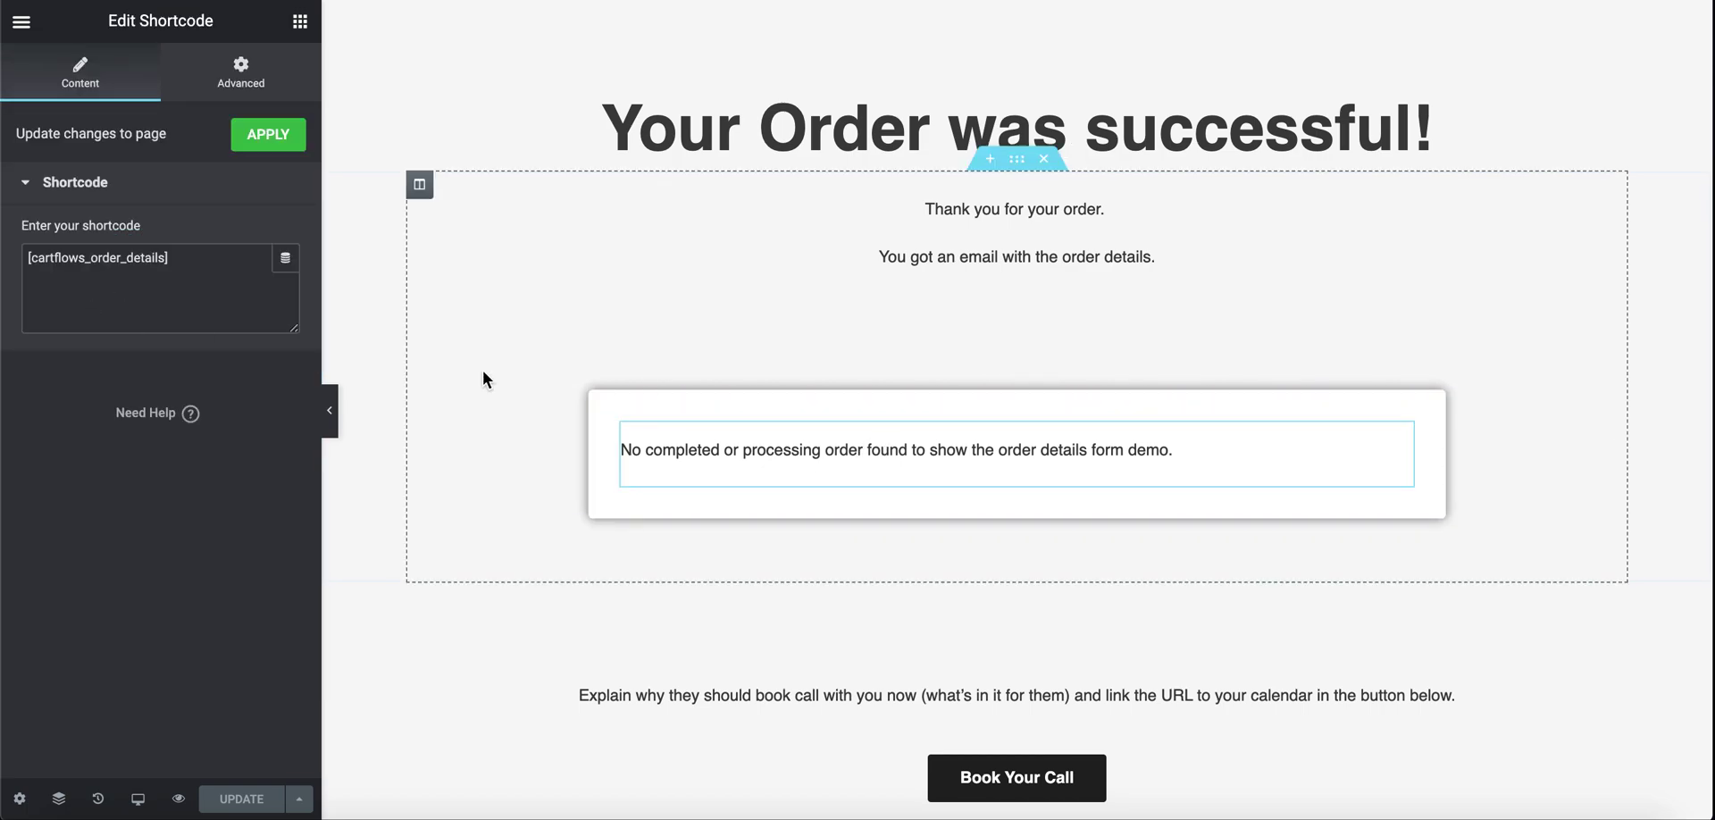
# - Collapse the shortcode settings and select the paragraph above the booking button
pyautogui.click(29, 189)
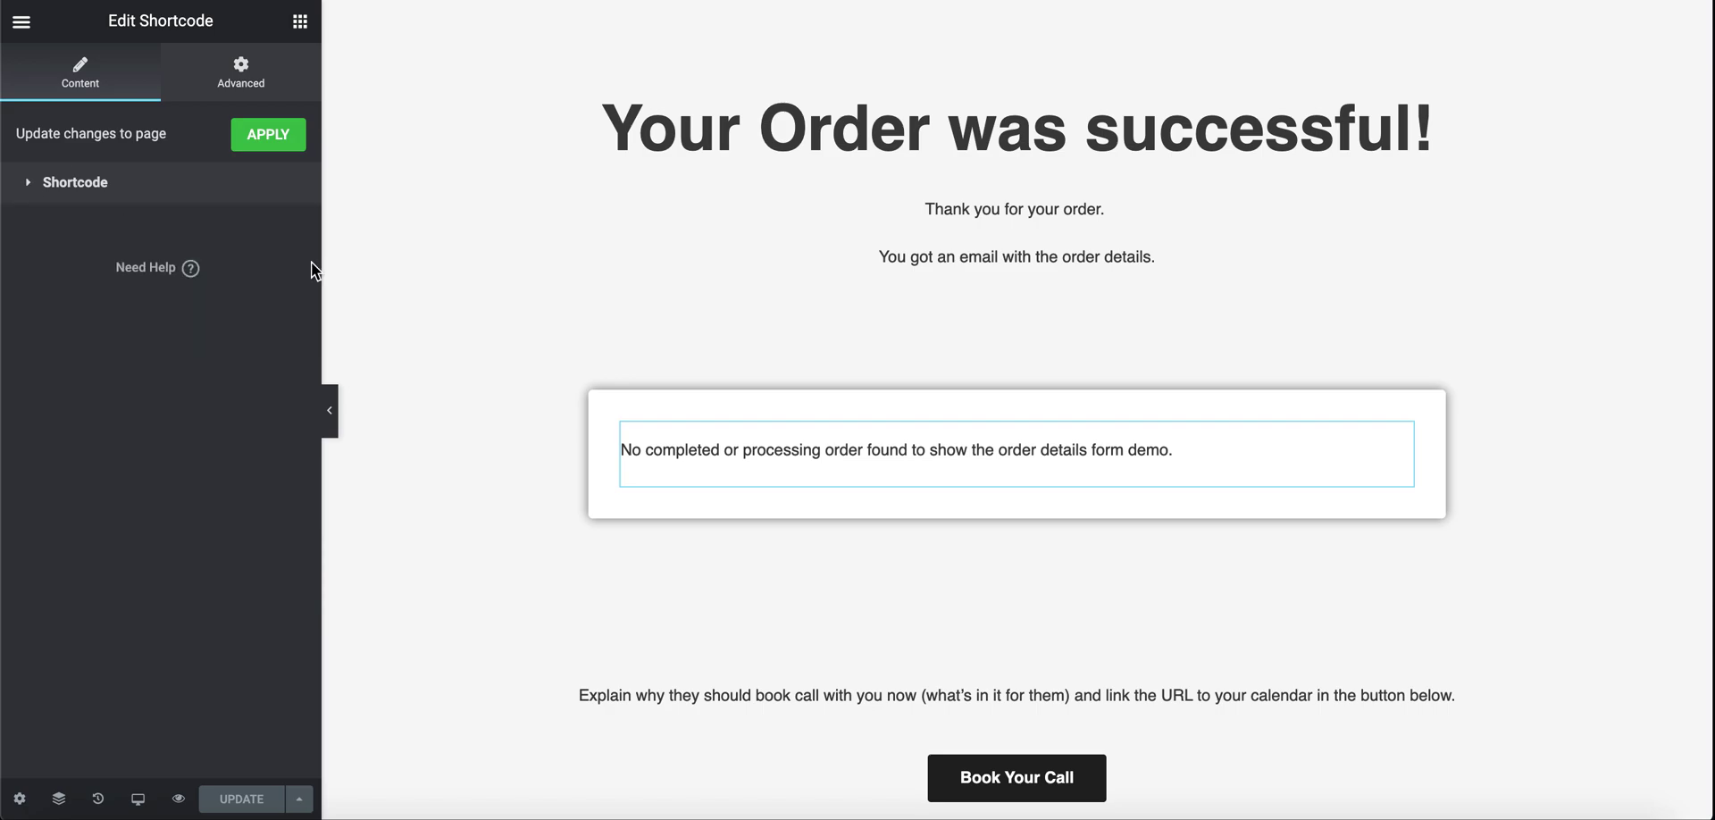
pyautogui.scroll(-1, 966, 586)
pyautogui.scroll(1, 967, 586)
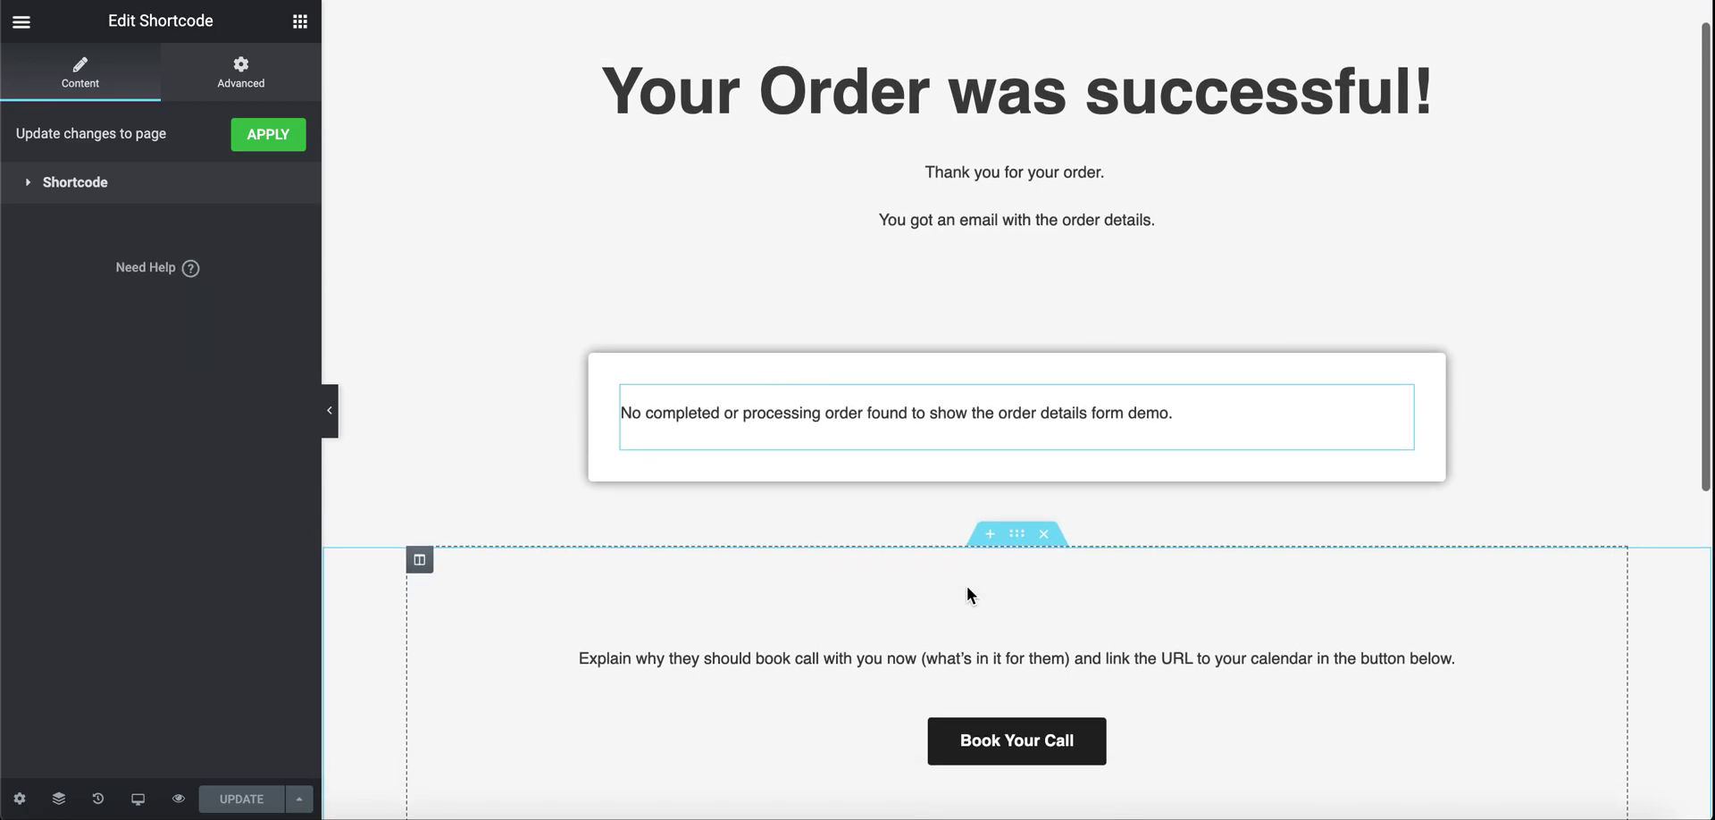
pyautogui.scroll(-1, 967, 576)
pyautogui.scroll(-3, 1106, 264)
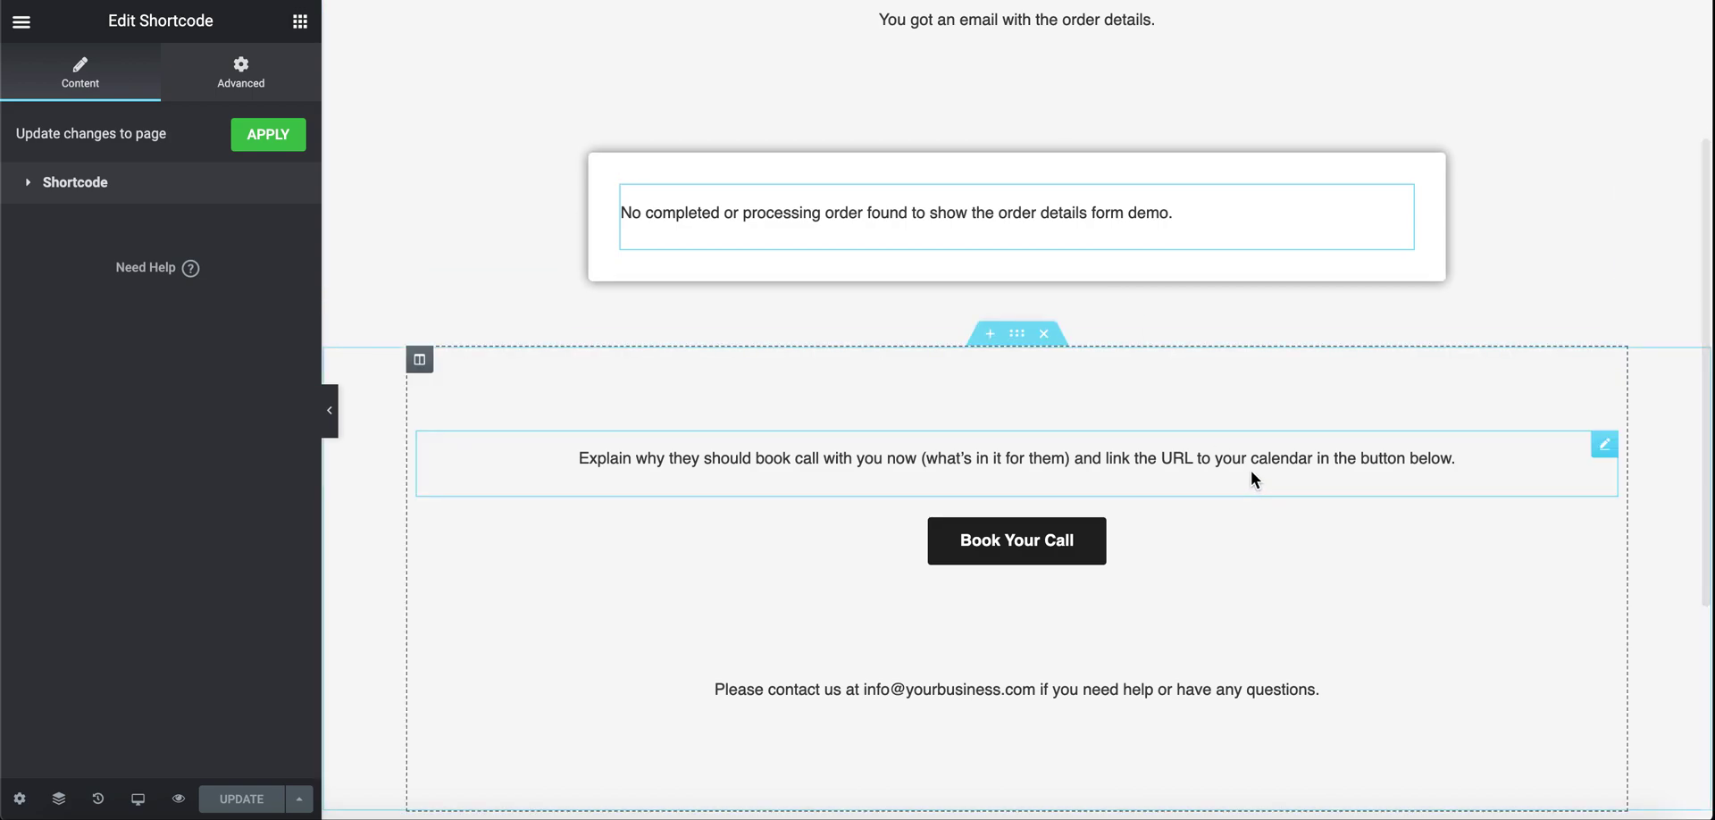
pyautogui.click(1301, 465)
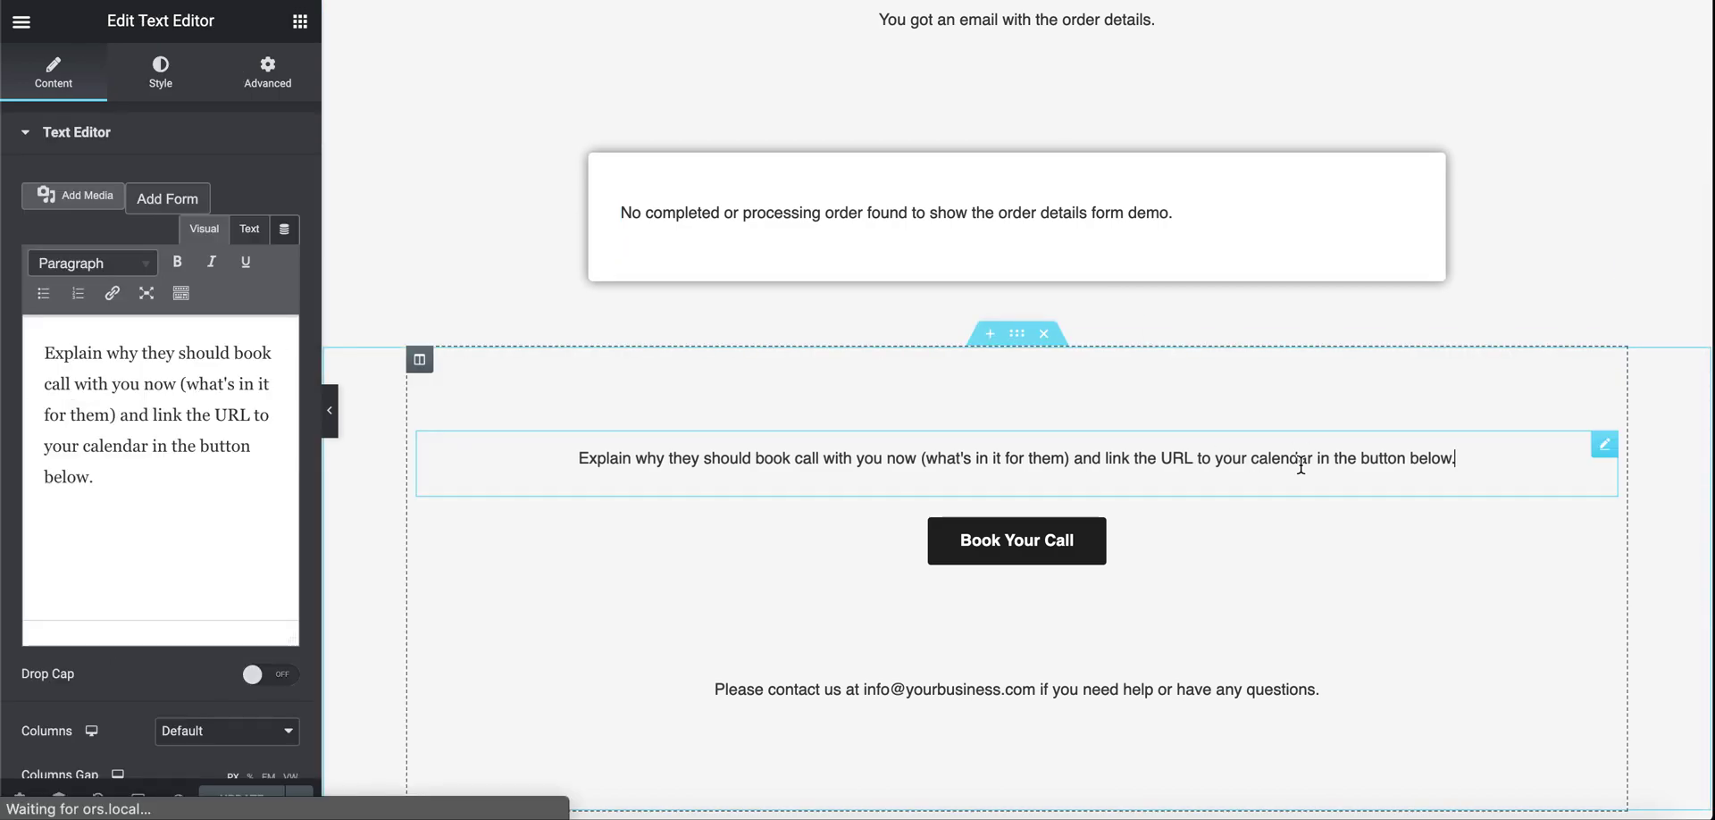
pyautogui.scroll(4, 1179, 369)
pyautogui.scroll(-5, 1180, 370)
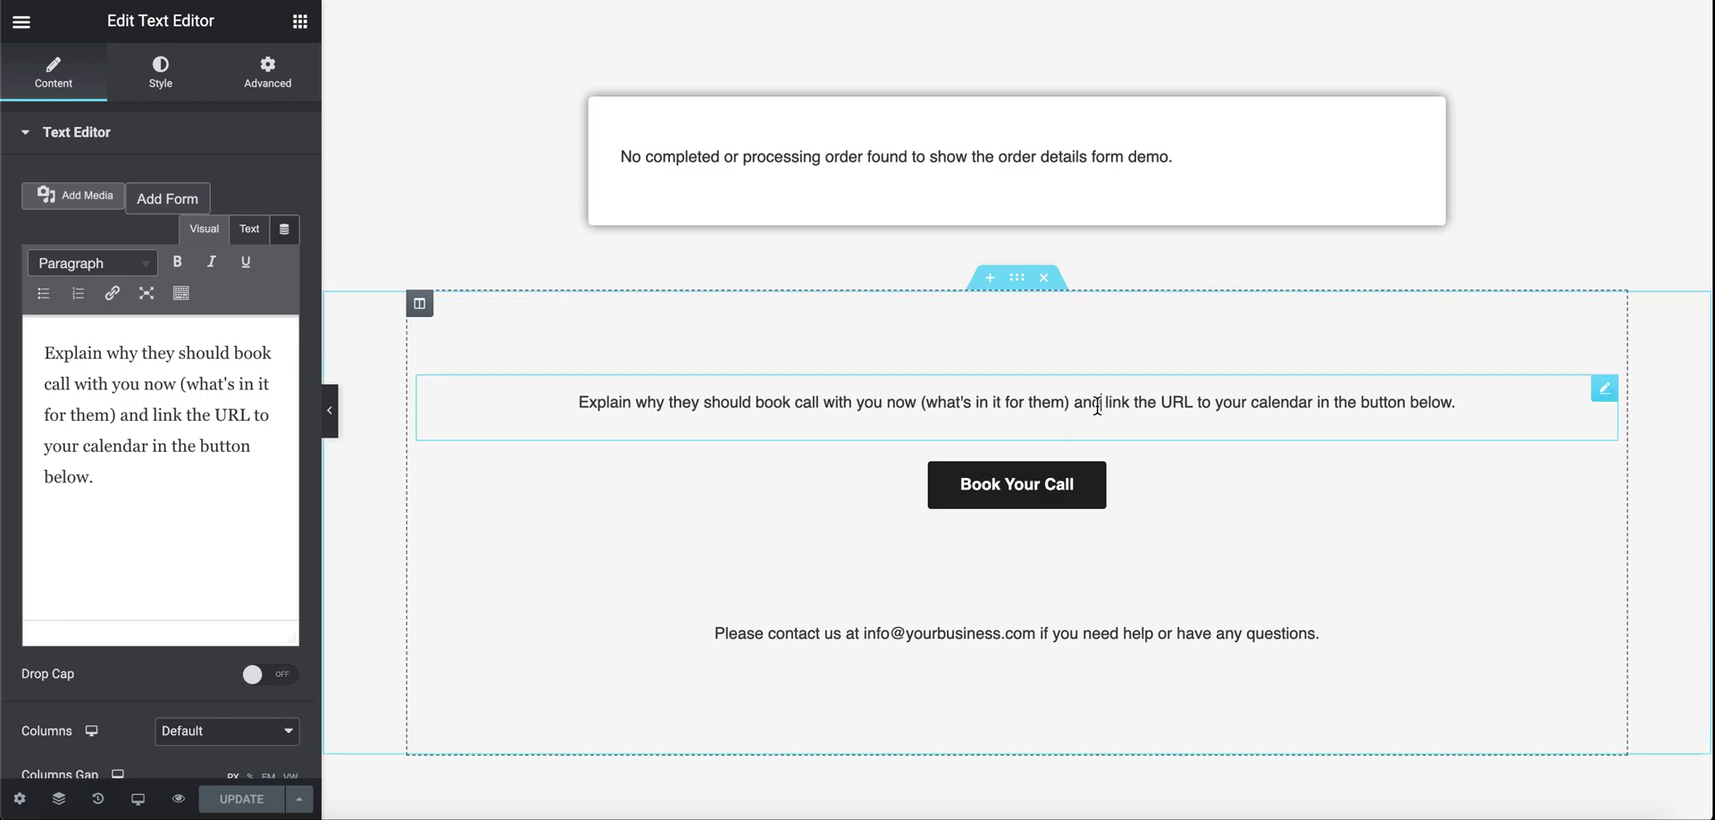
# - Review the heading and thank-you message, then open the 'Explain why…' paragraph for editing
pyautogui.scroll(2, 849, 410)
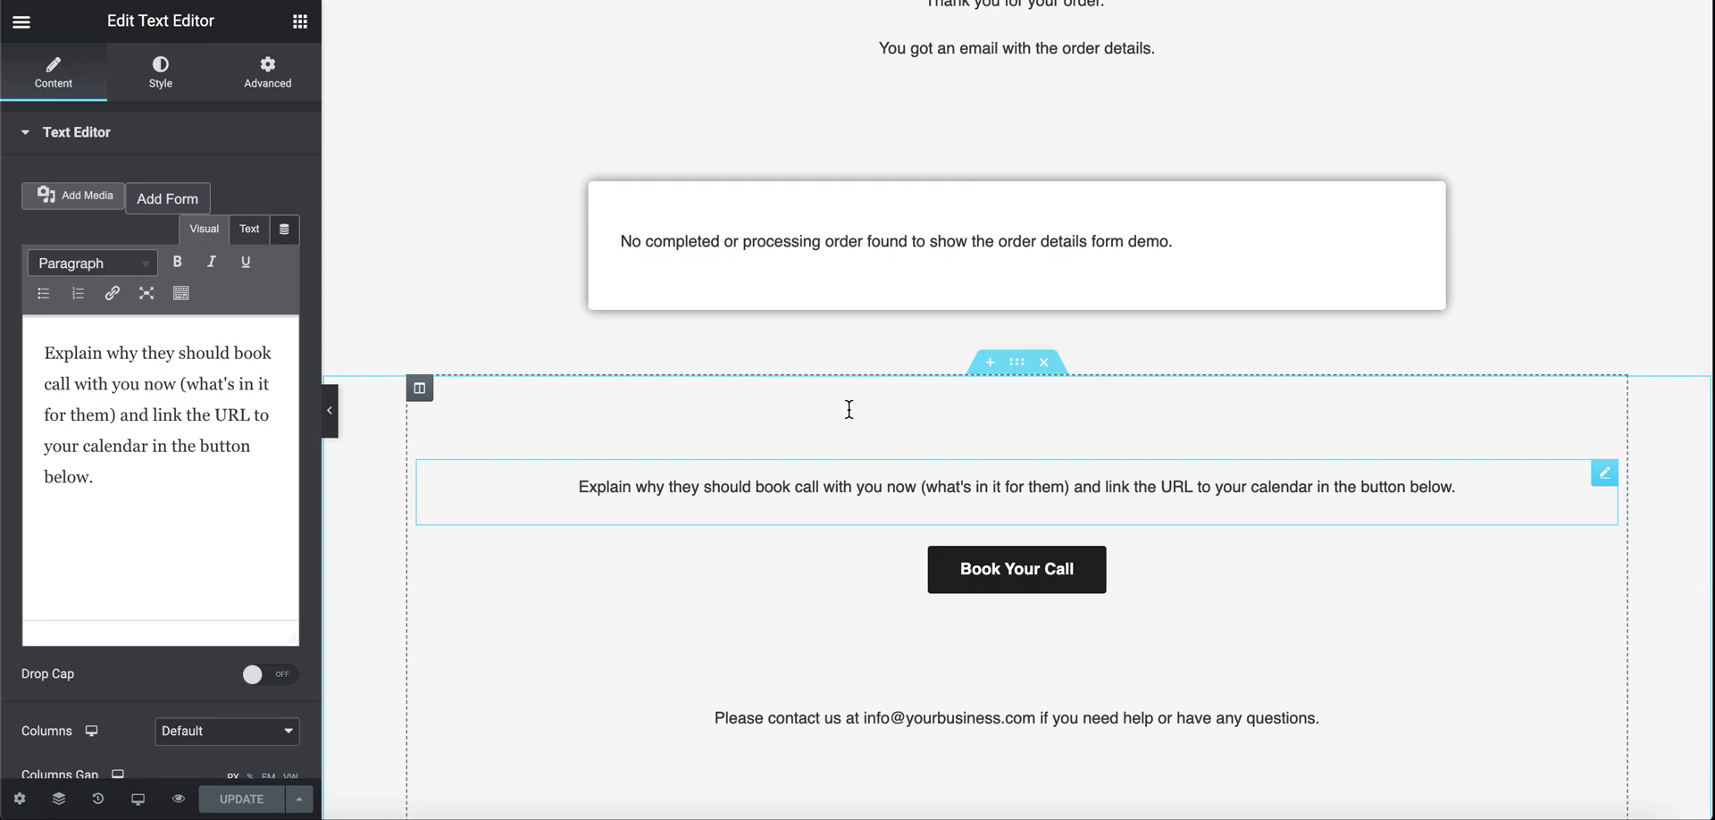
pyautogui.scroll(3, 849, 408)
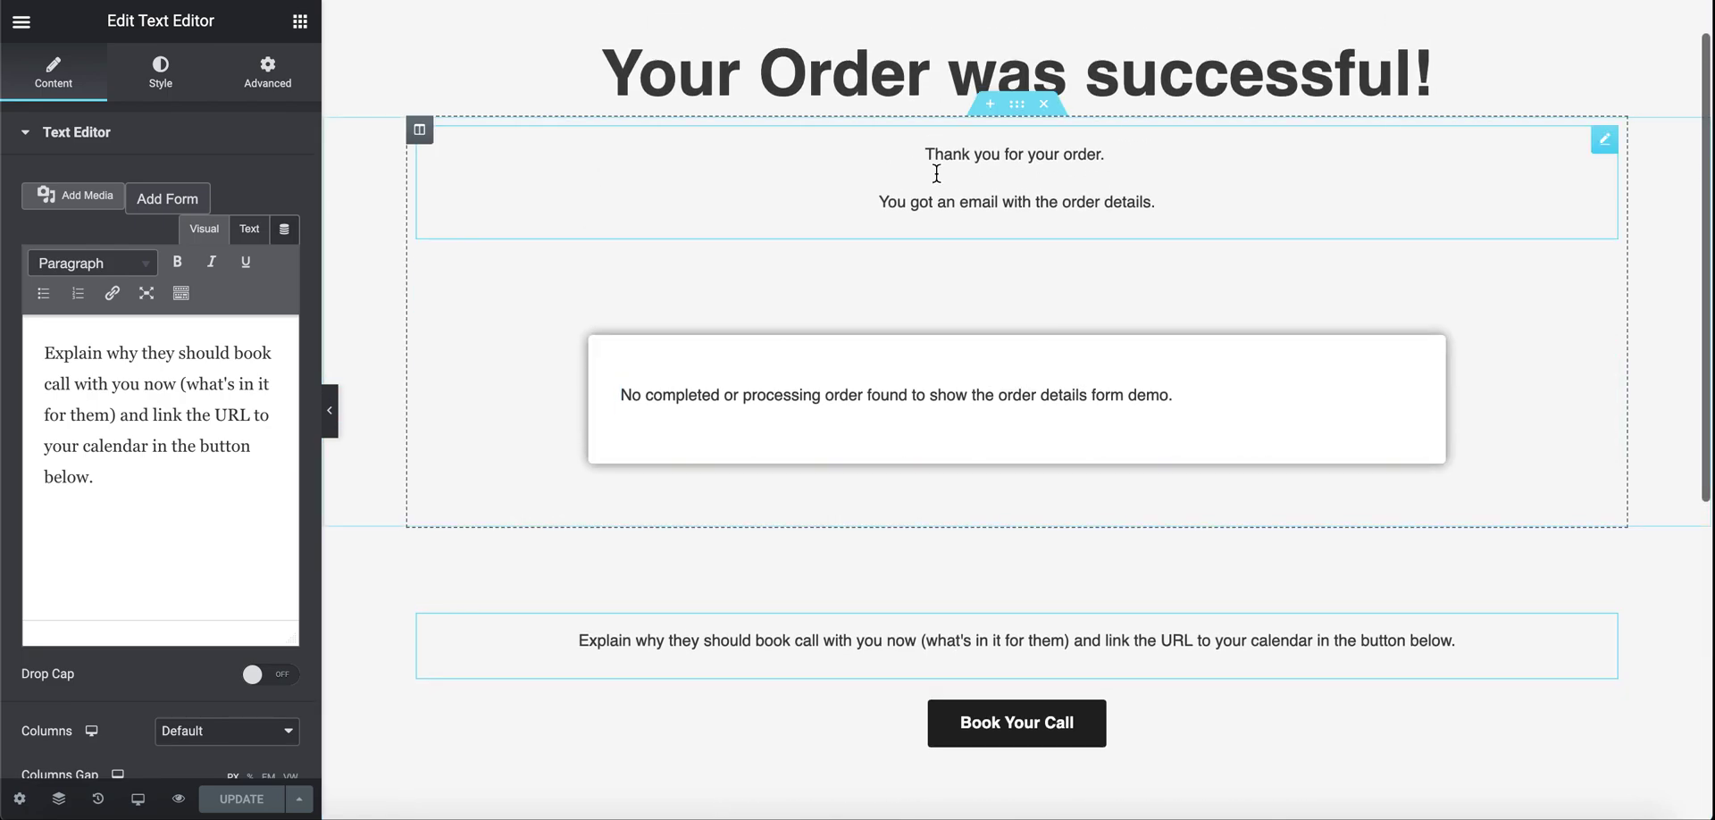
pyautogui.click(1429, 77)
pyautogui.click(964, 152)
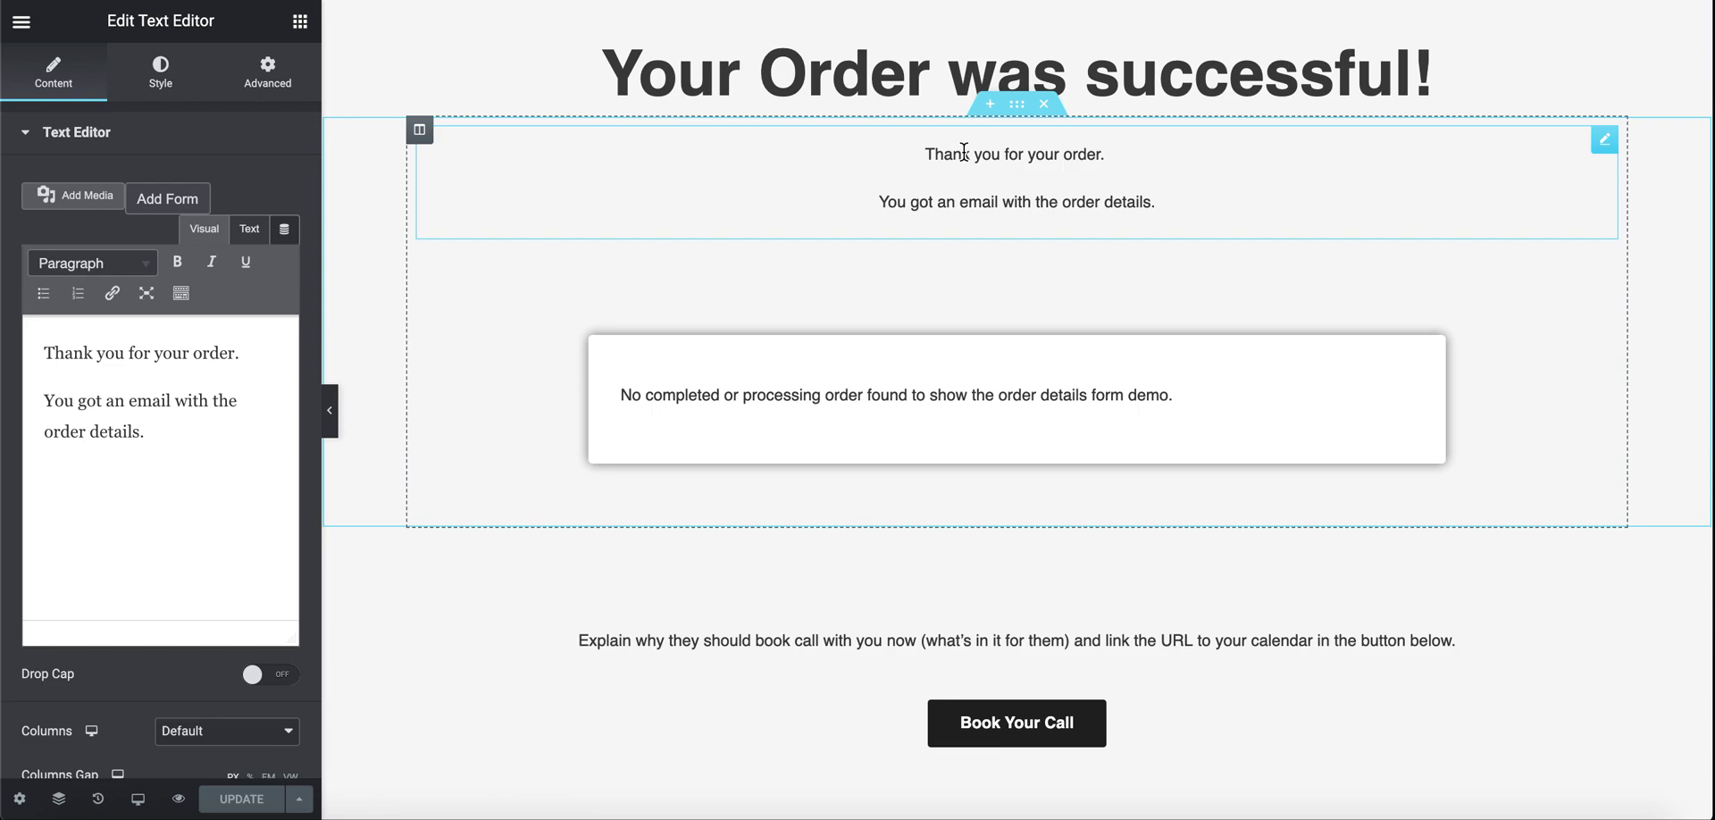
pyautogui.scroll(1, 956, 237)
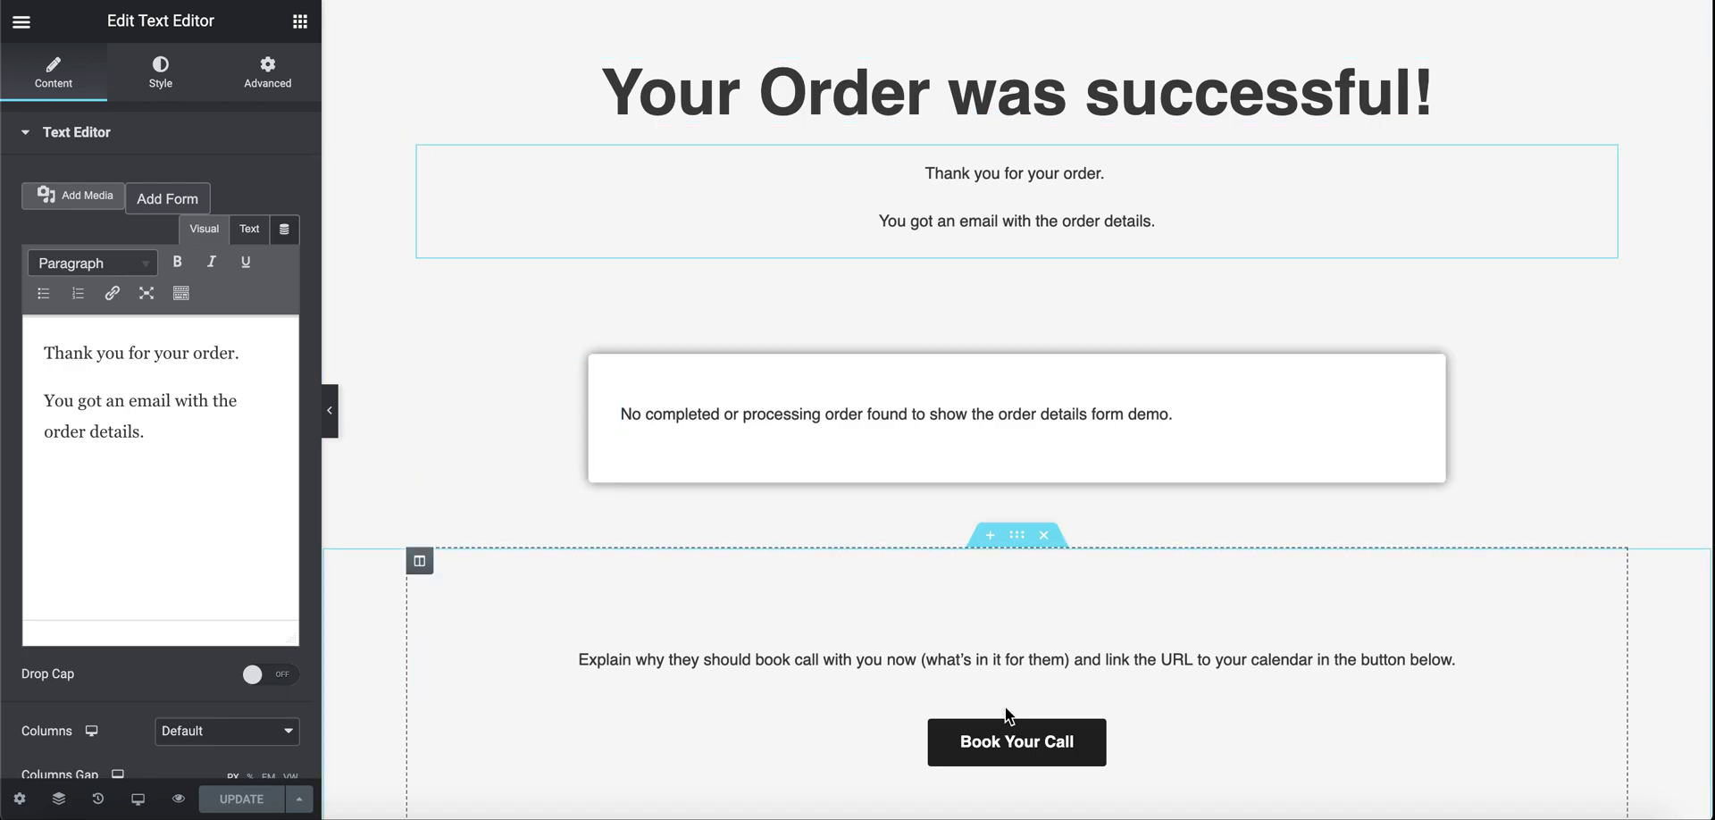
pyautogui.scroll(-3, 790, 667)
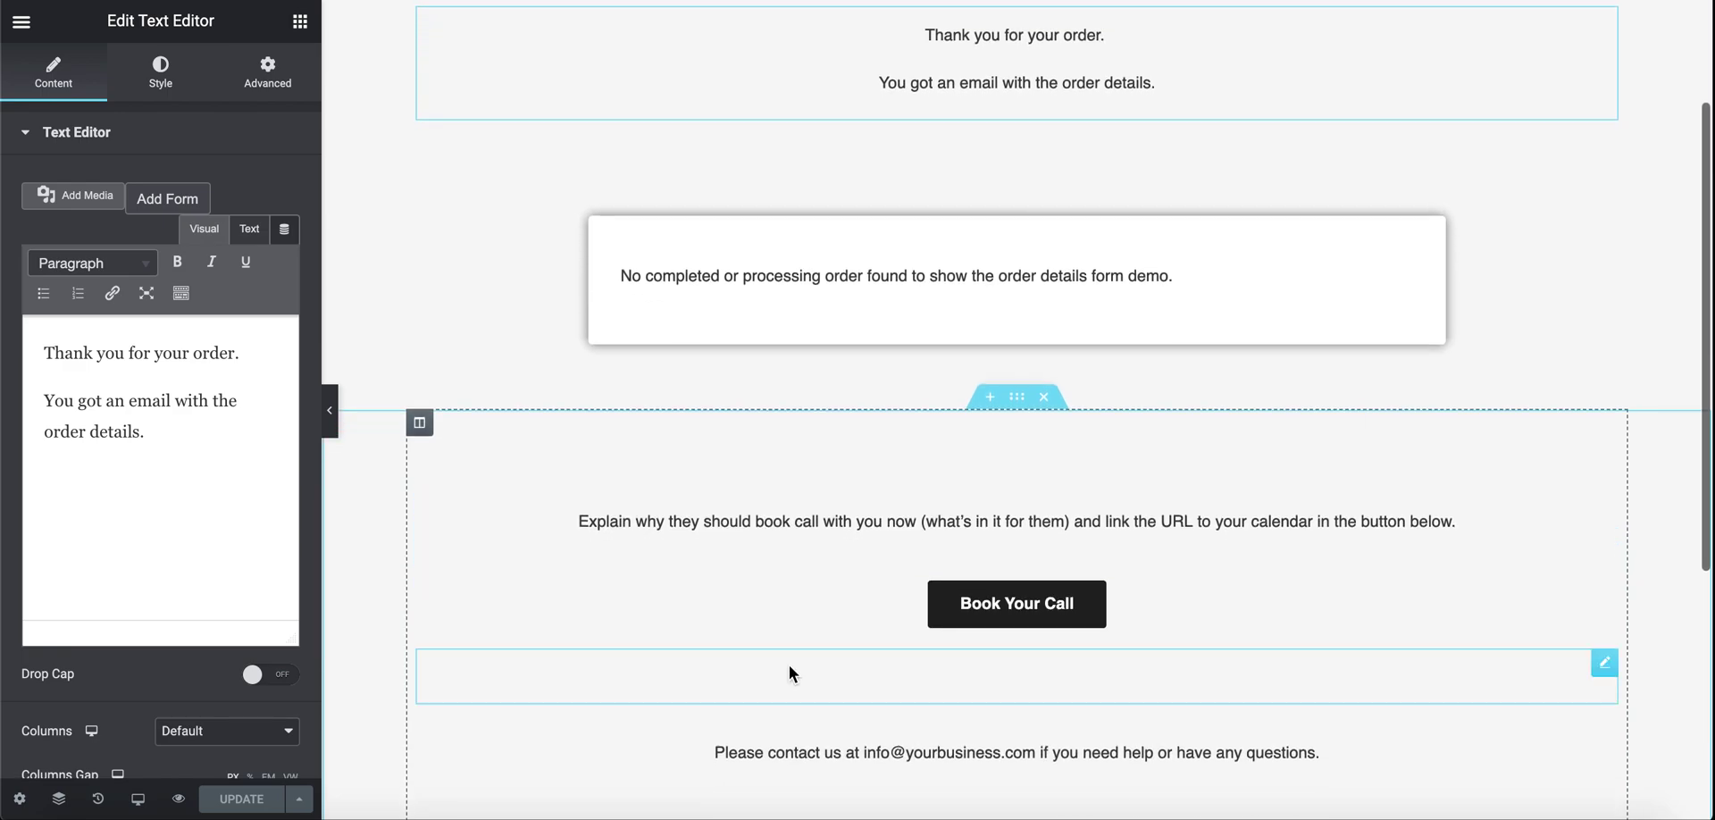
pyautogui.scroll(2, 1081, 684)
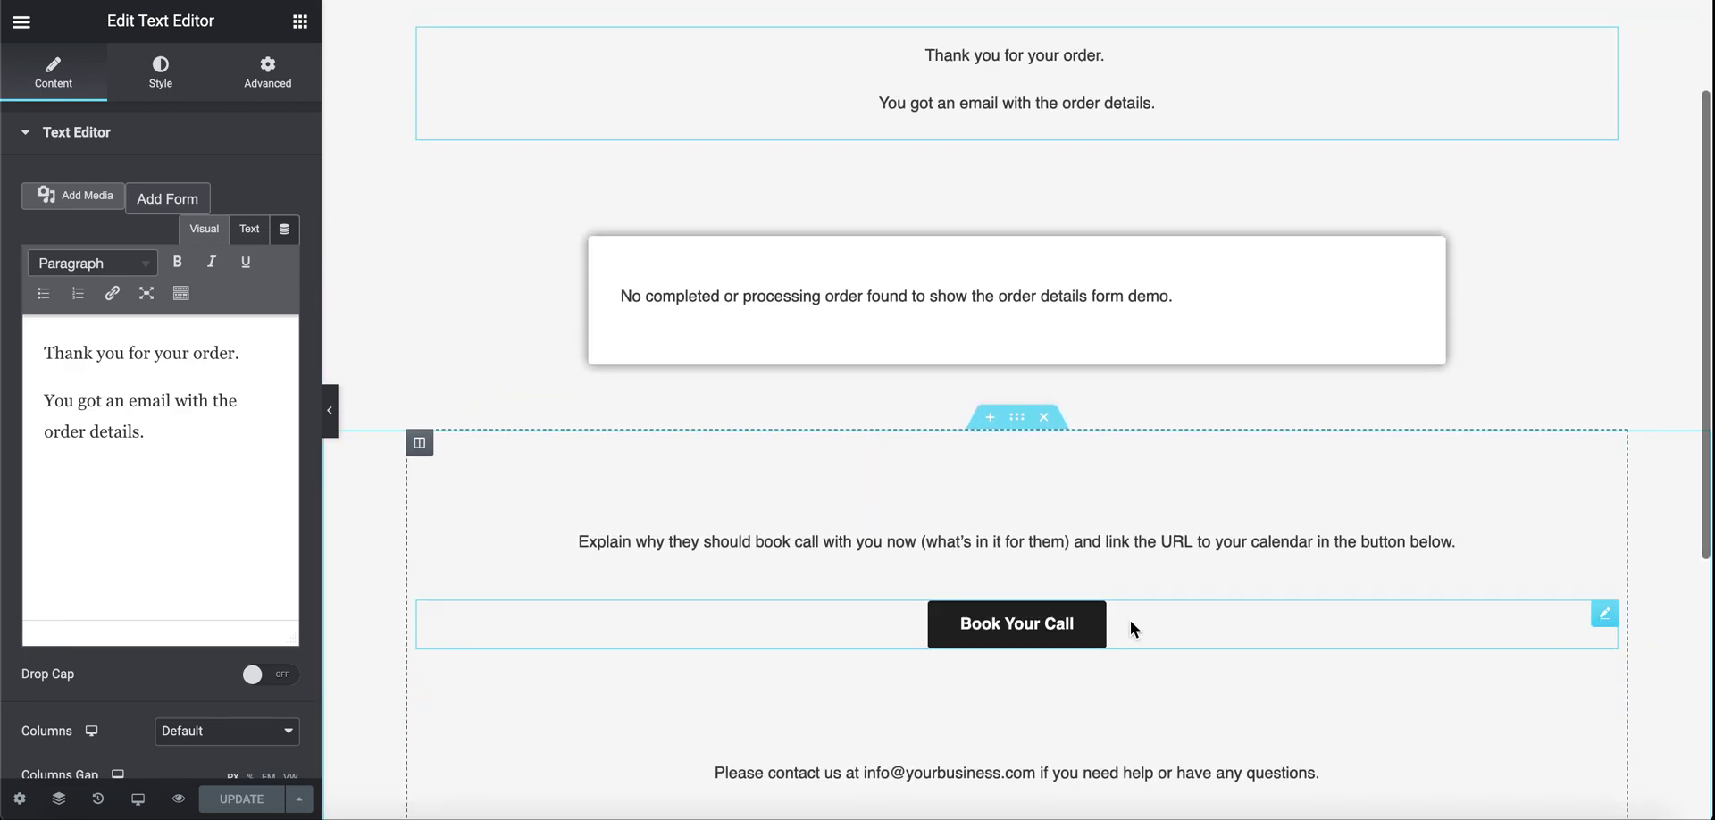
pyautogui.click(1152, 618)
pyautogui.click(1179, 550)
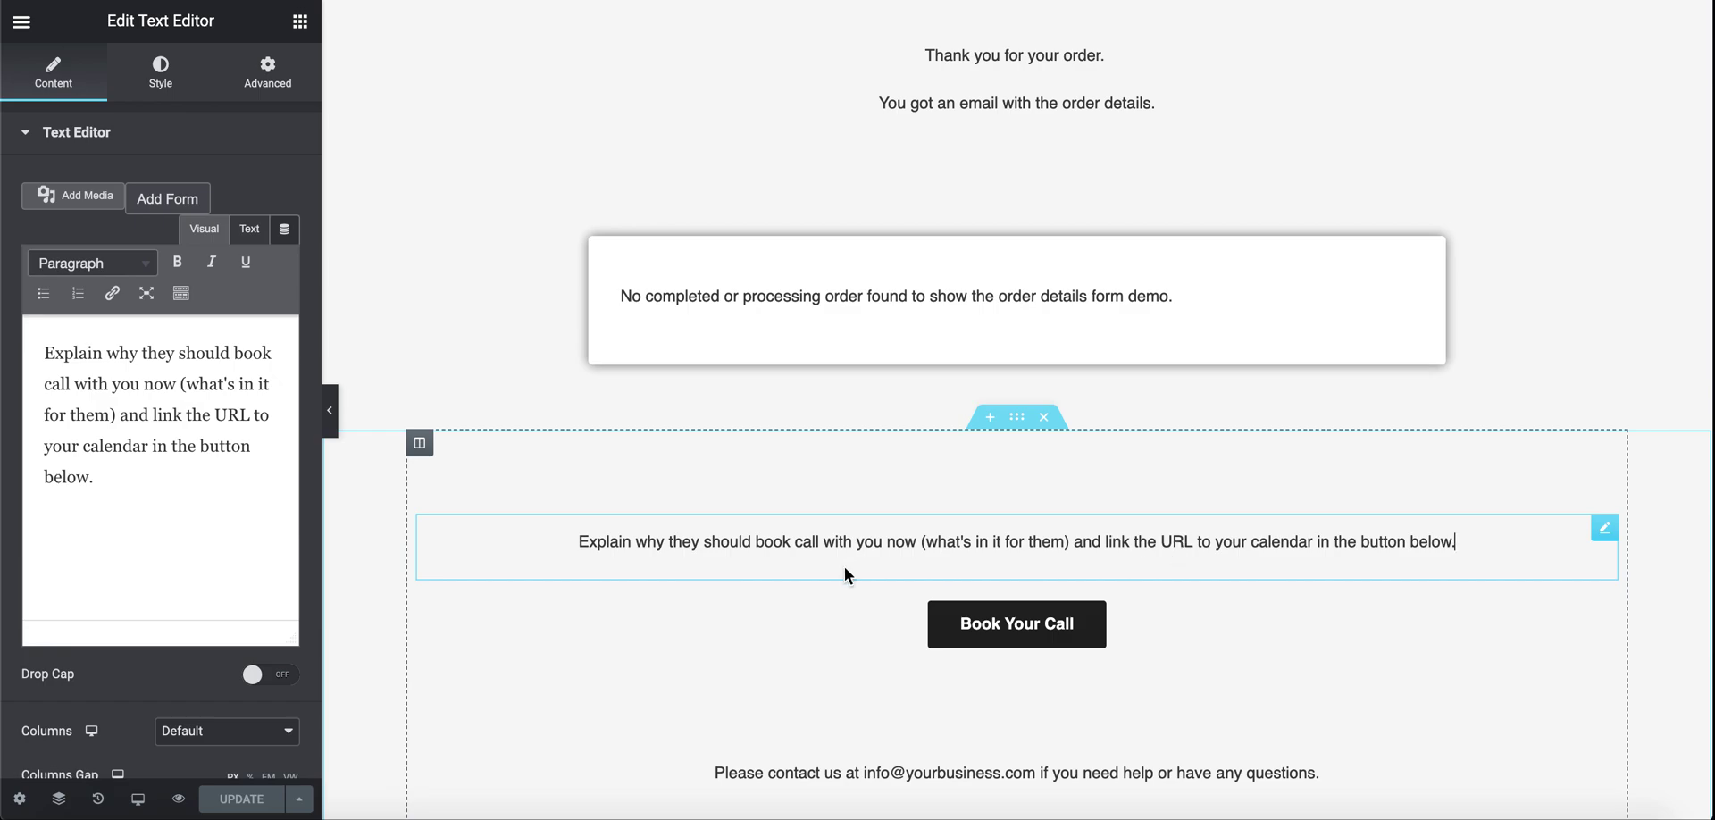
pyautogui.click(774, 547)
pyautogui.moveTo(576, 539); pyautogui.dragTo(1257, 533)
pyautogui.tripleClick(856, 534)
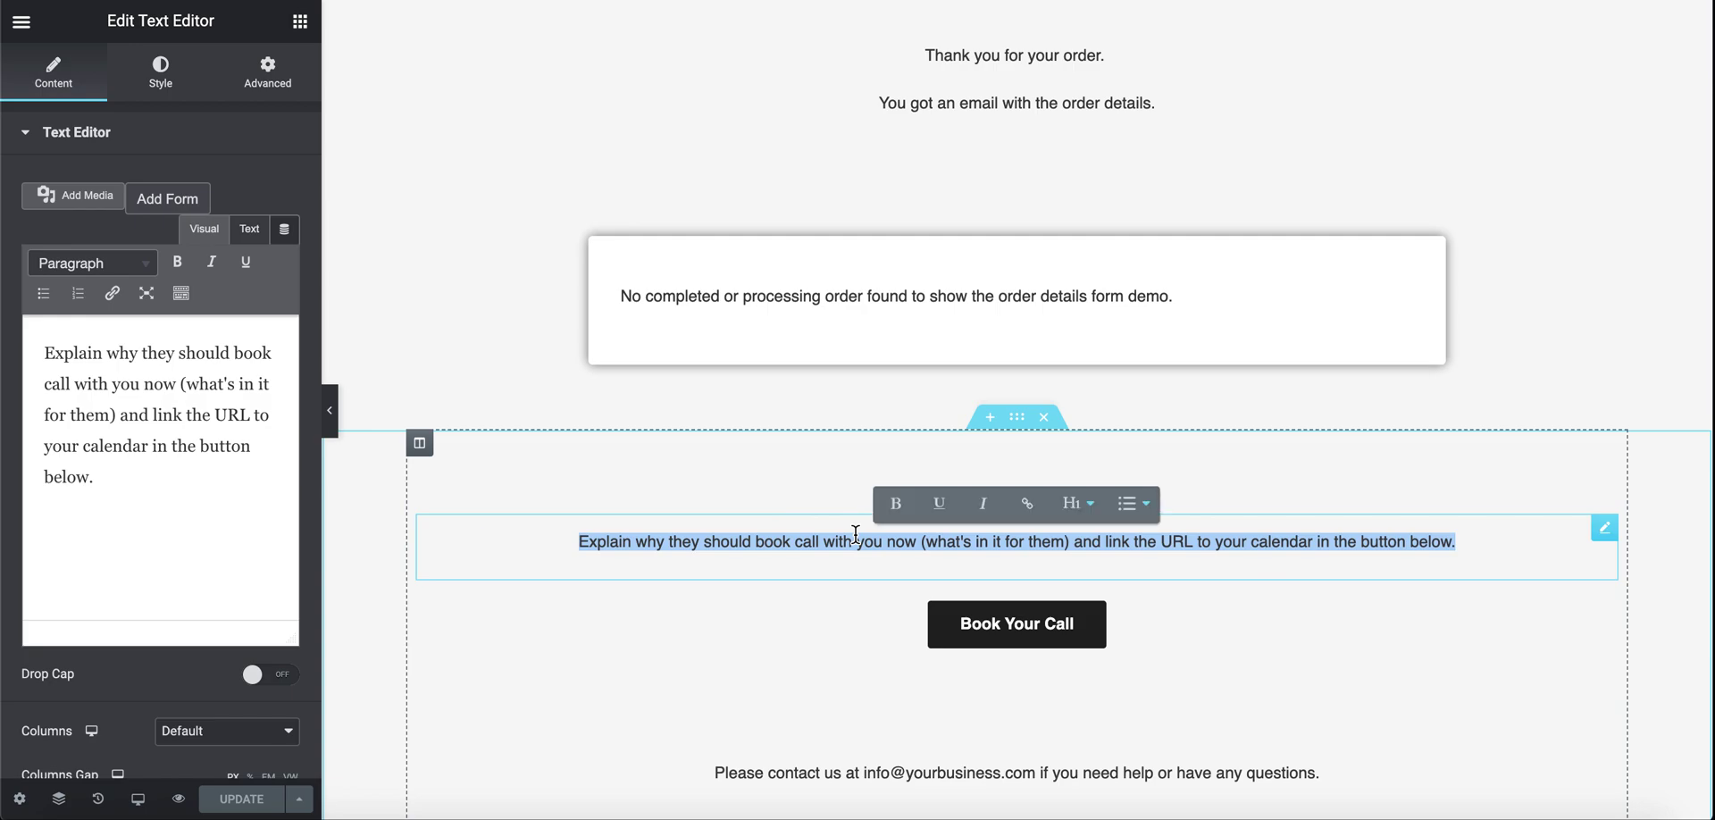
pyautogui.scroll(2, 855, 534)
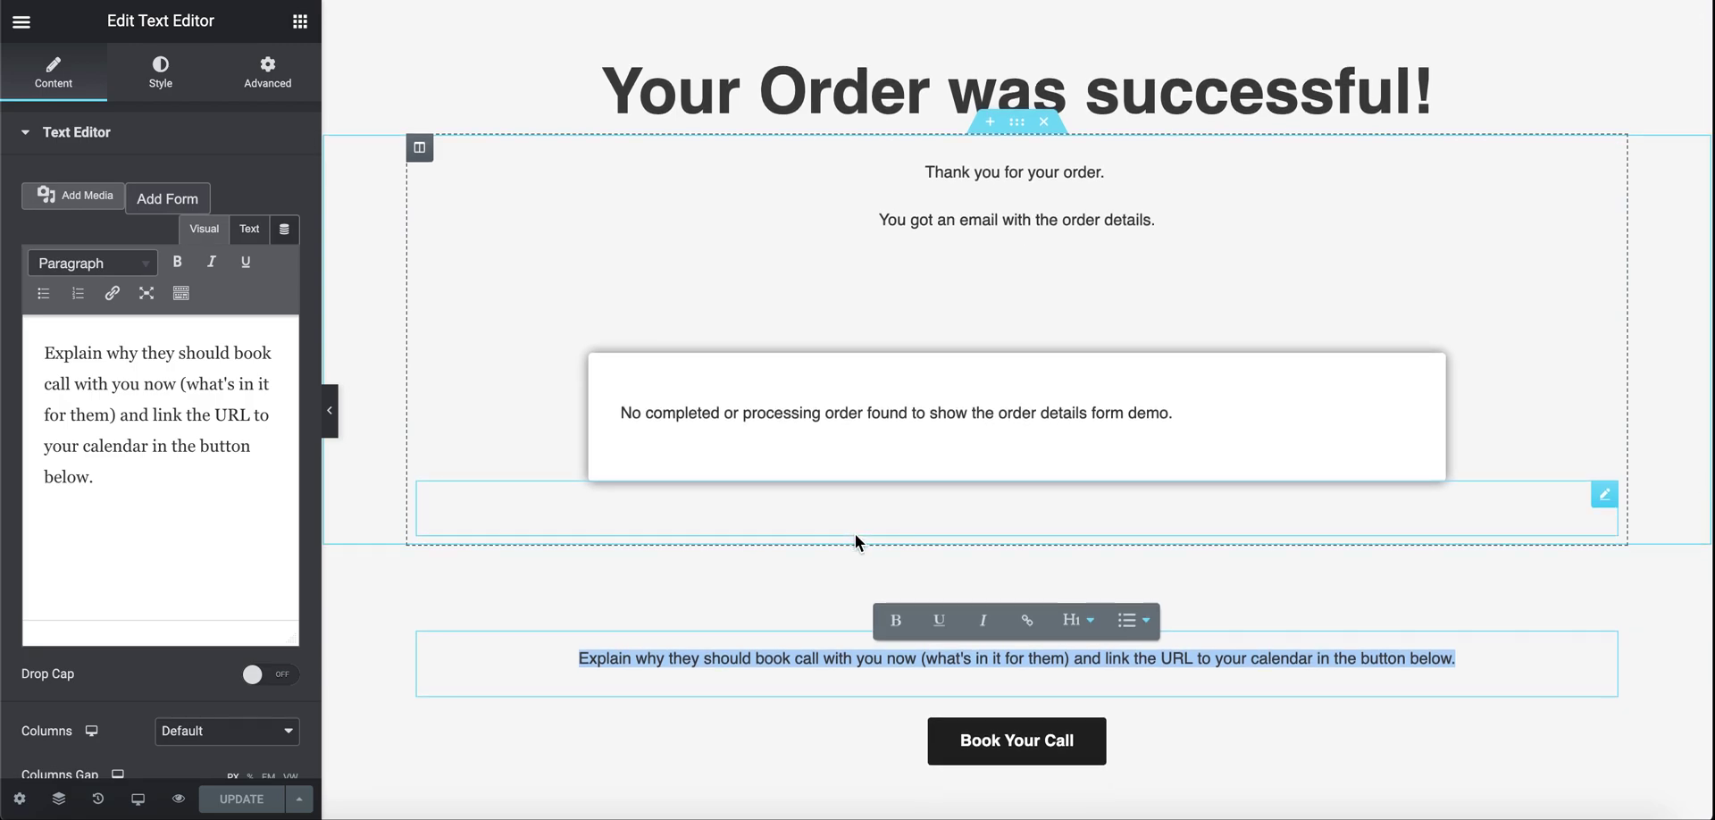
pyautogui.scroll(-1, 855, 534)
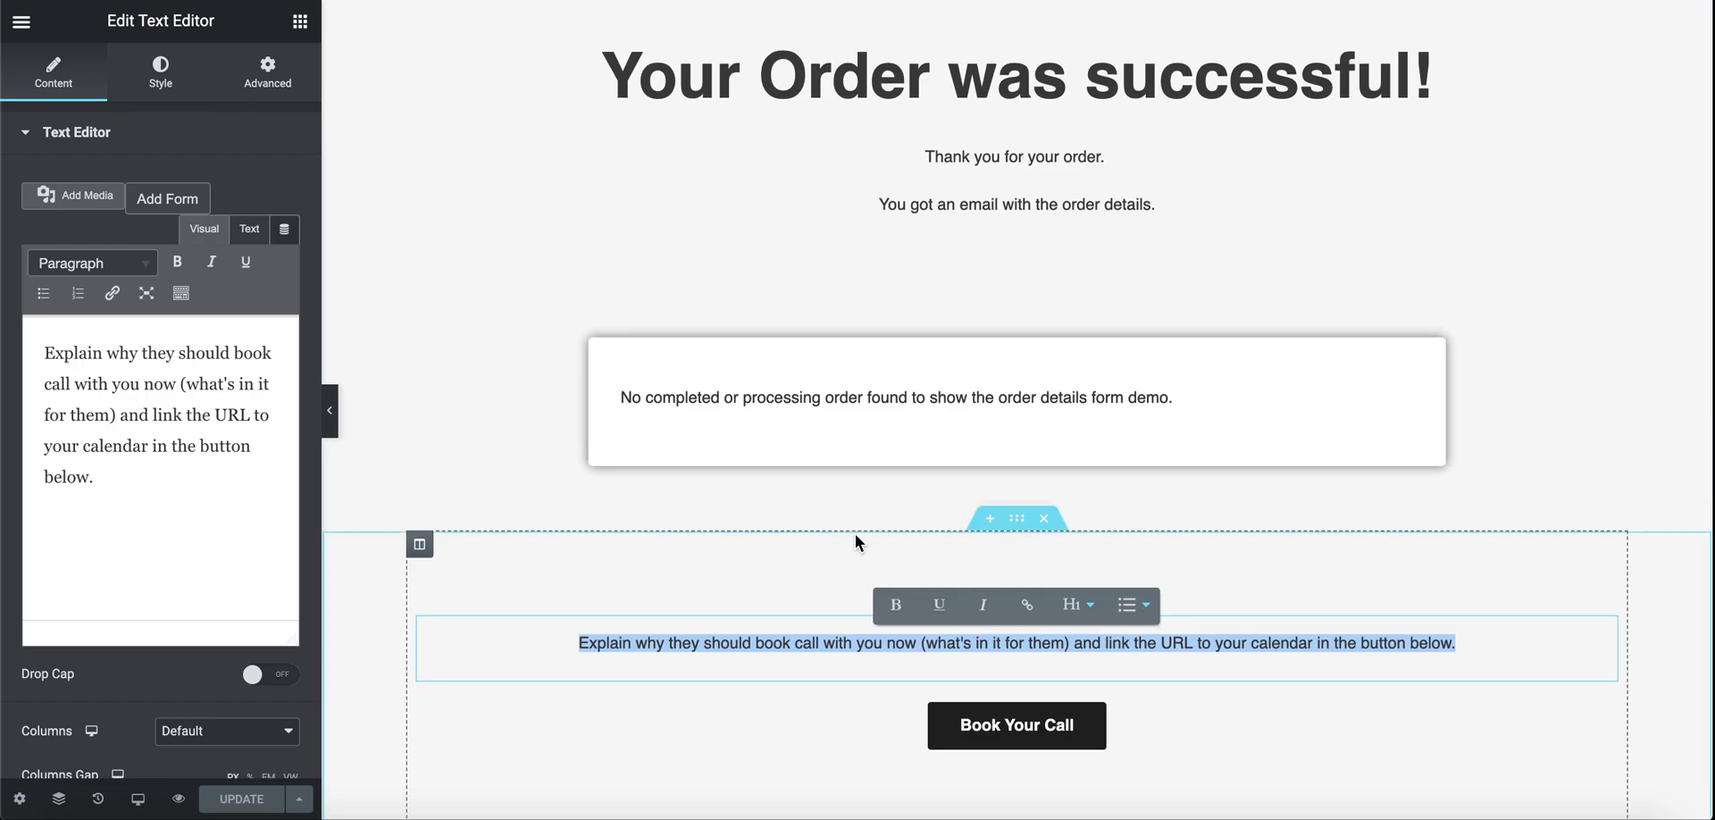
pyautogui.scroll(1, 855, 534)
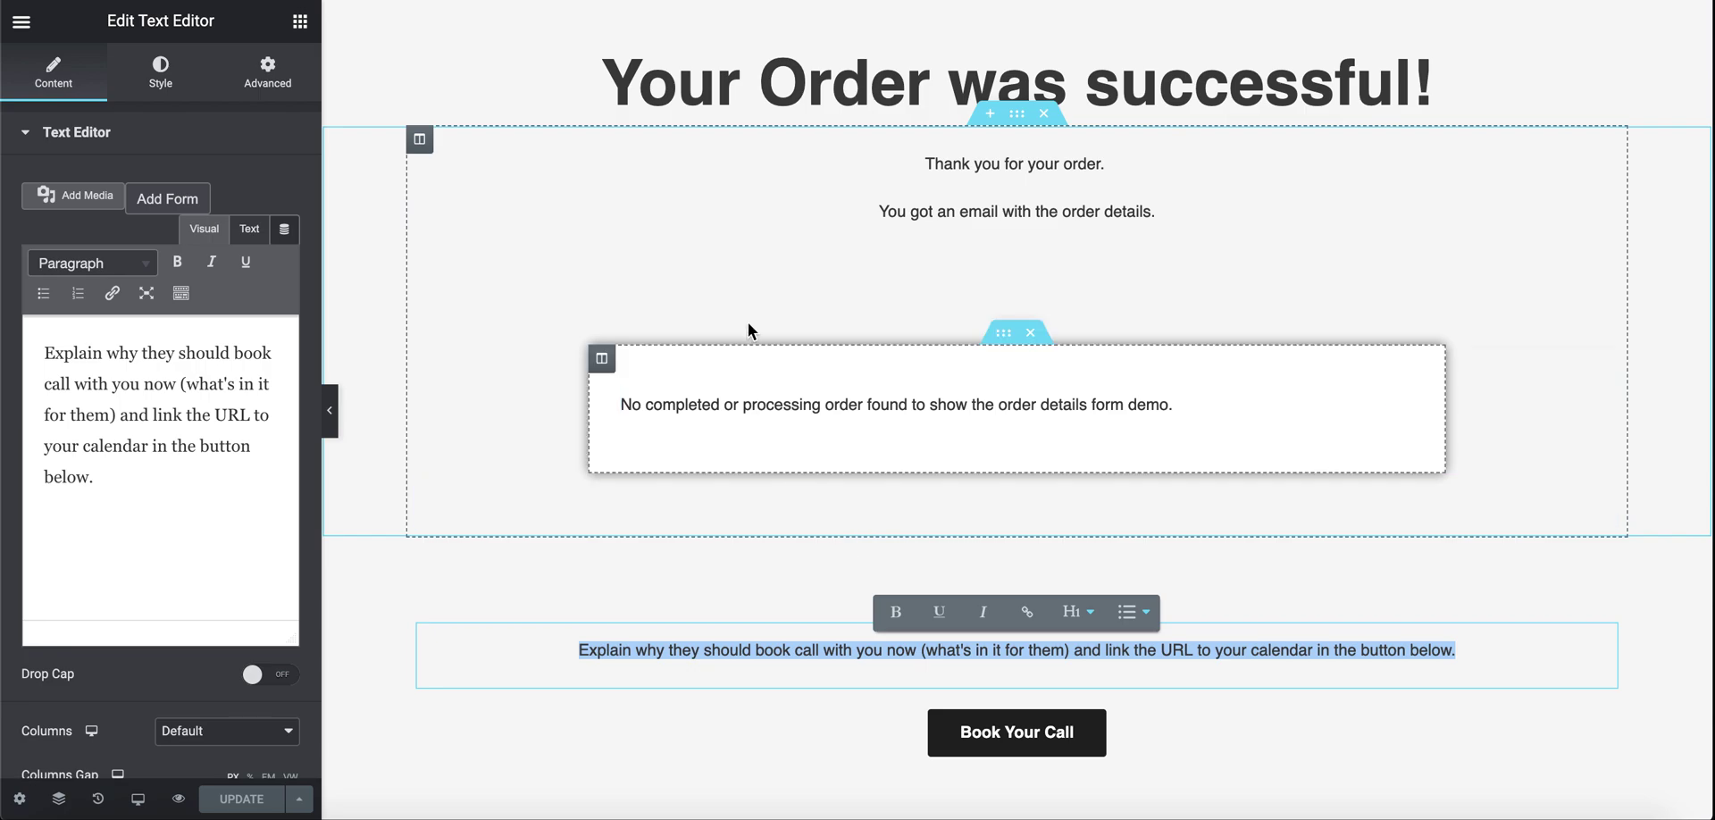
pyautogui.click(1278, 645)
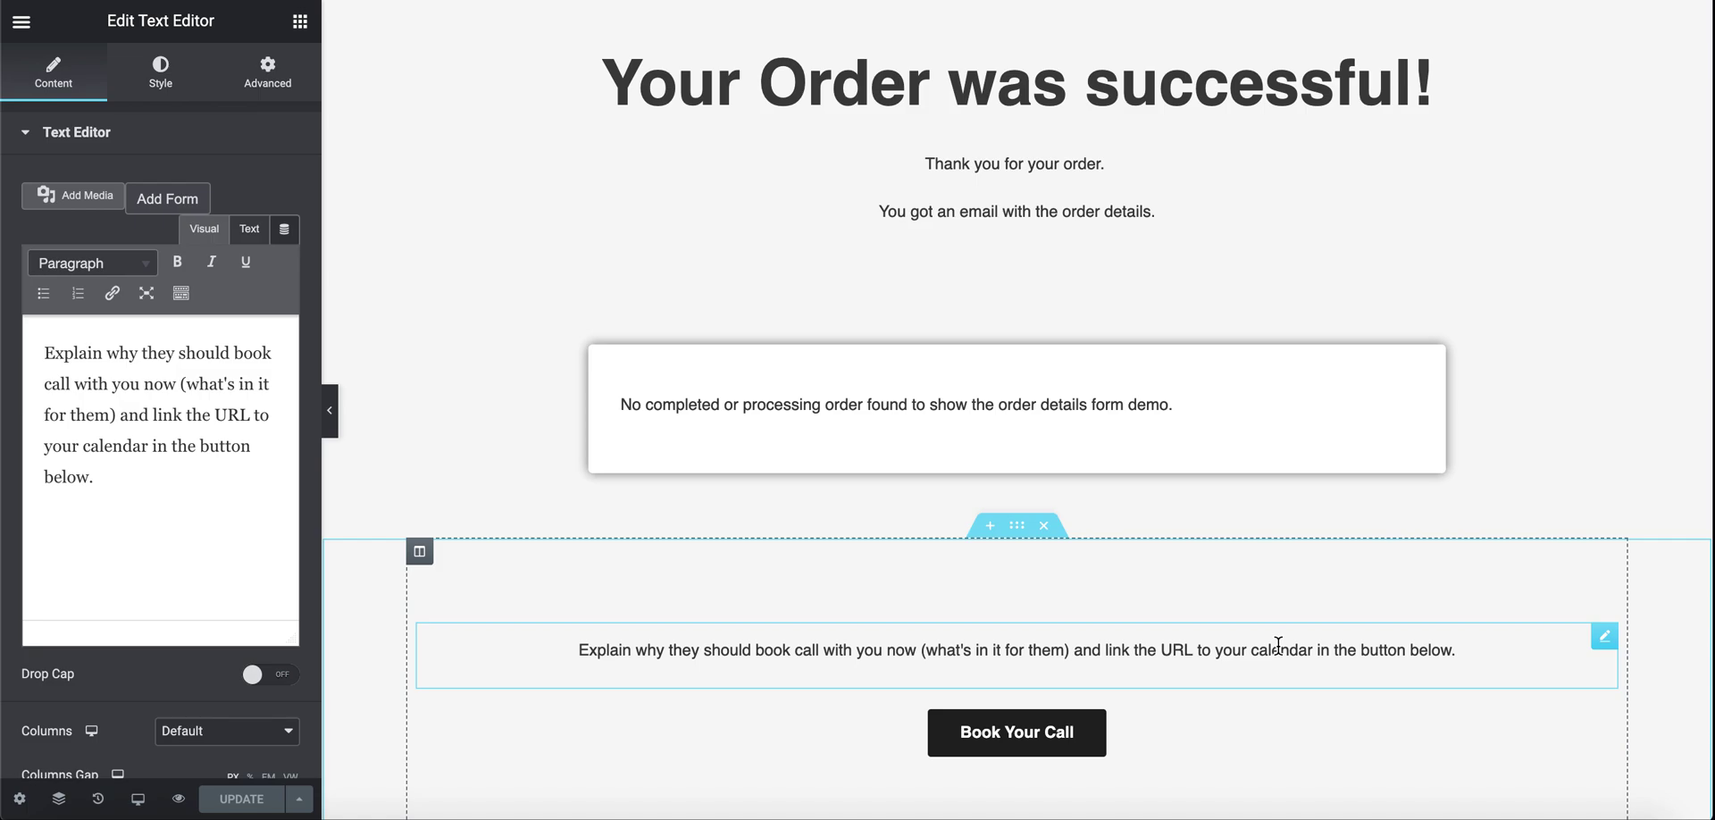
pyautogui.scroll(-1, 1234, 657)
# - Change the button's Text field from 'Book Your Call' to 'Book Your Strategy Session'
pyautogui.click(1145, 667)
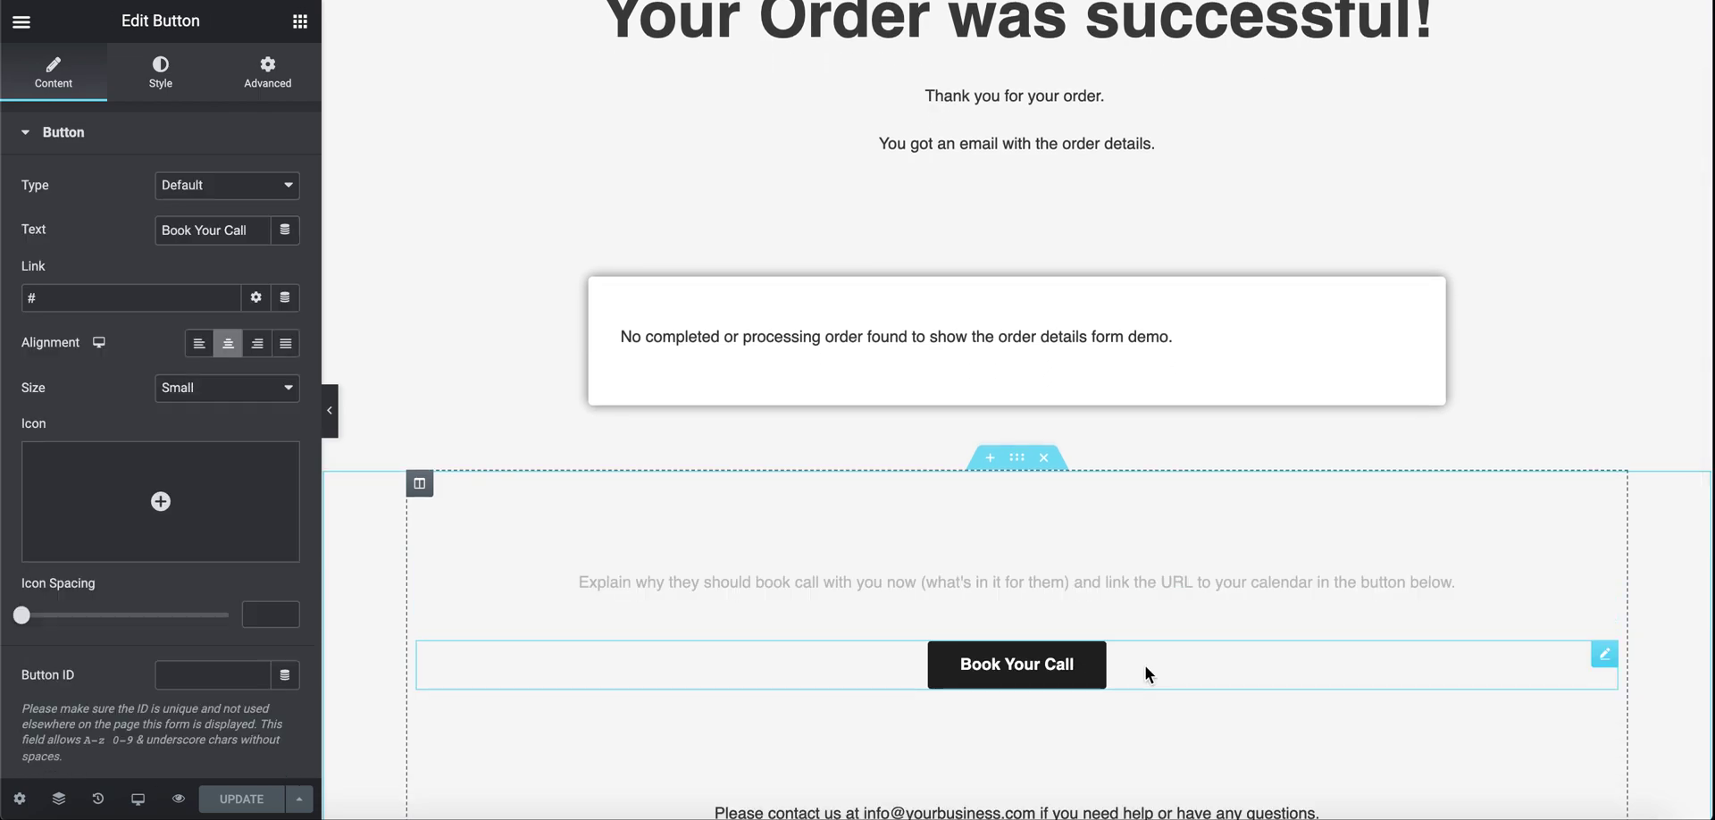
pyautogui.scroll(1, 1115, 536)
pyautogui.scroll(-1, 1115, 534)
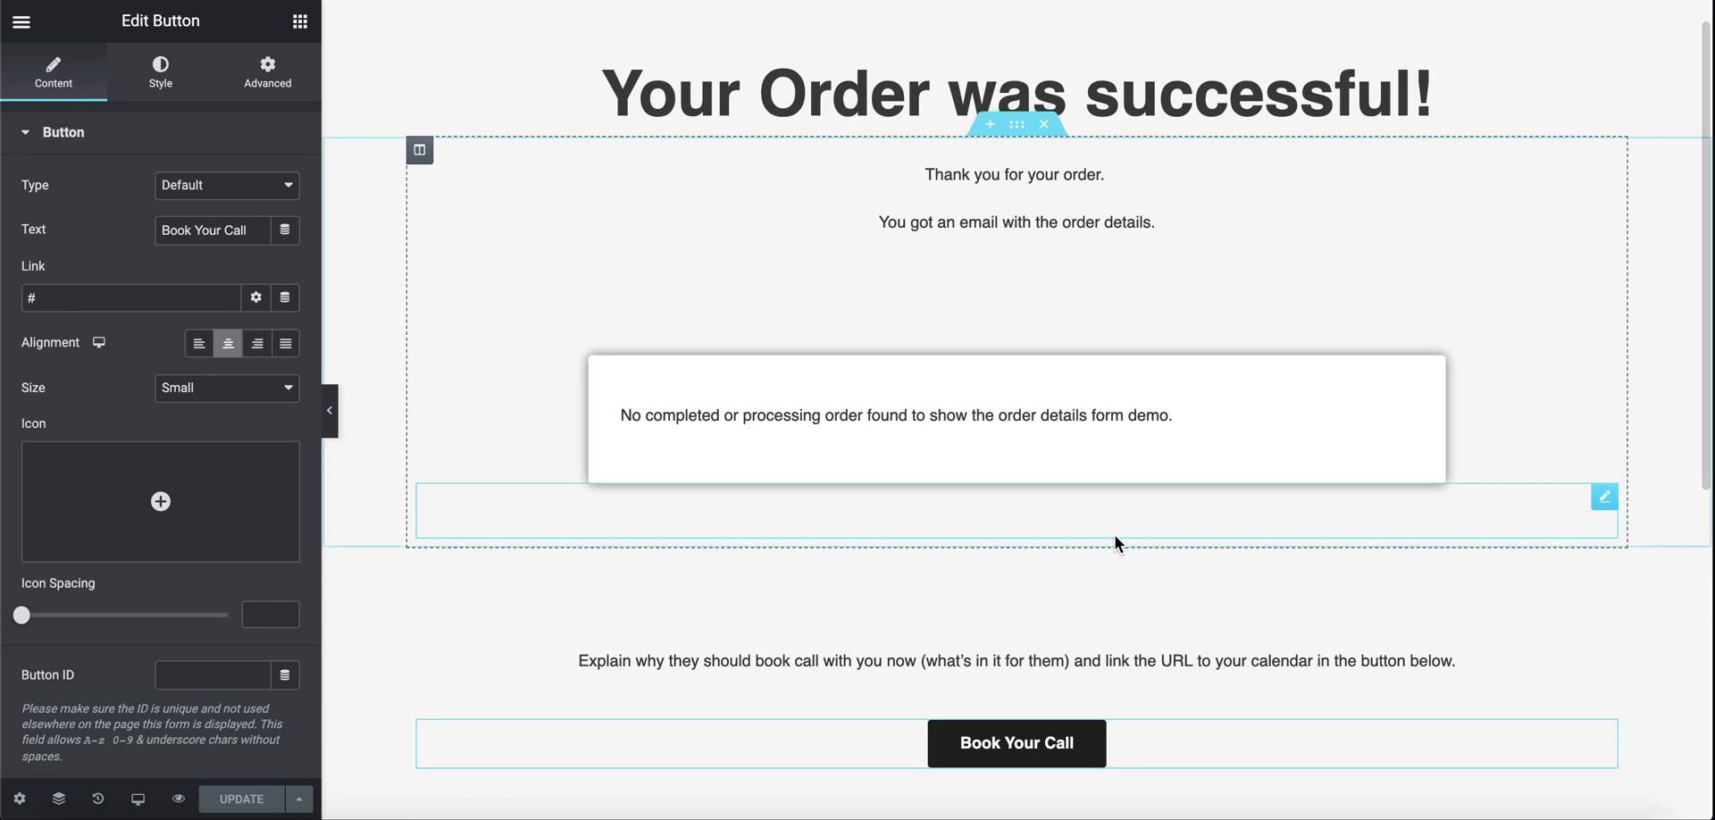
pyautogui.click(1185, 666)
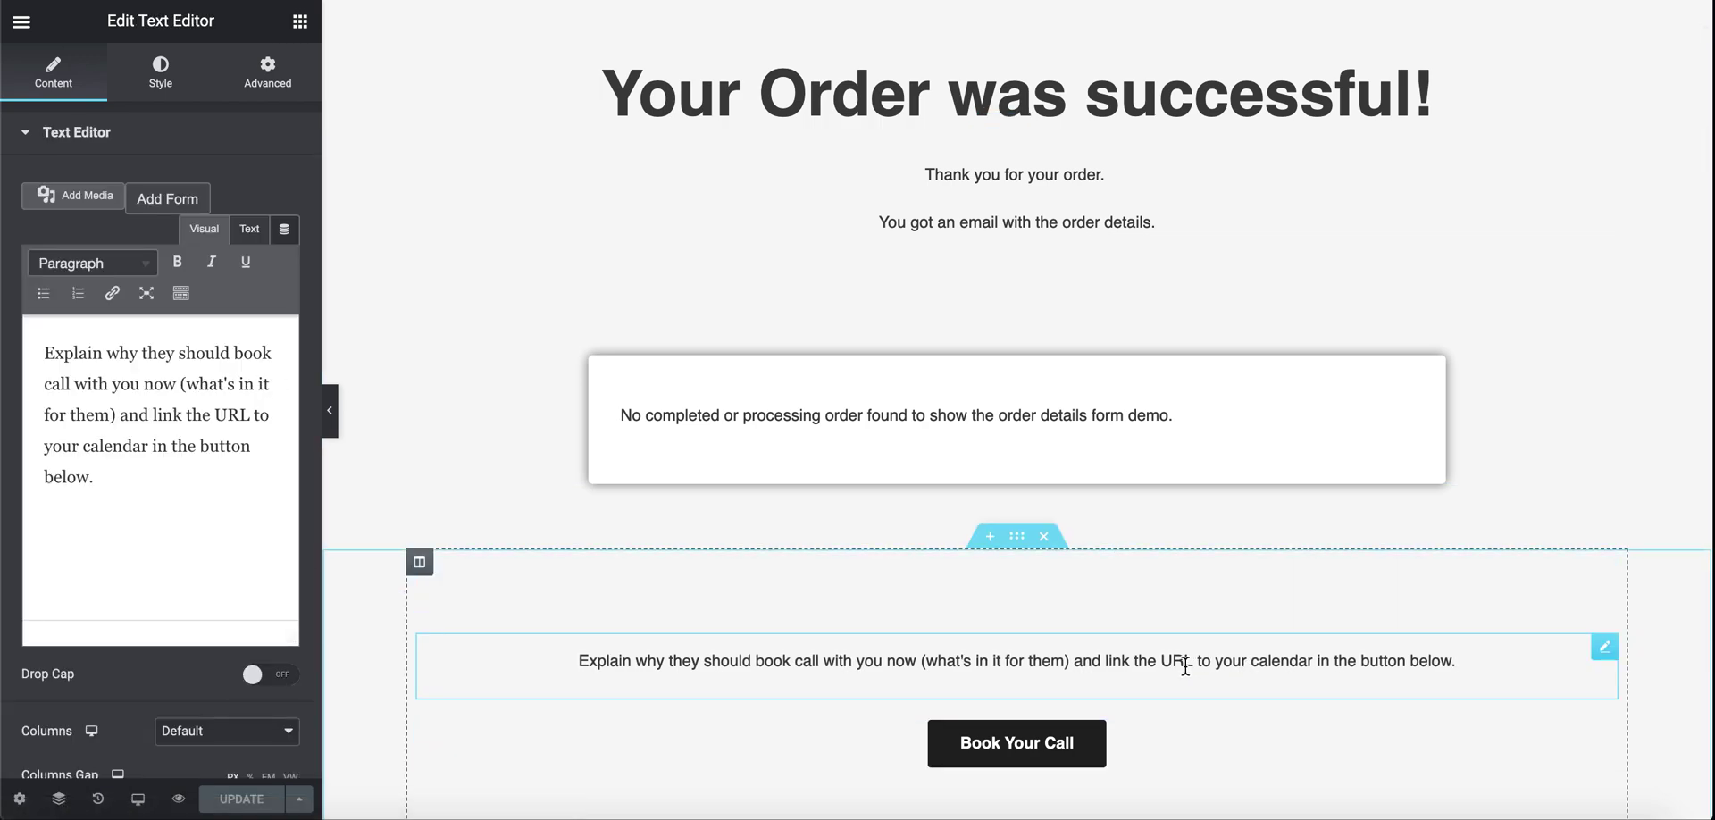
pyautogui.click(1199, 738)
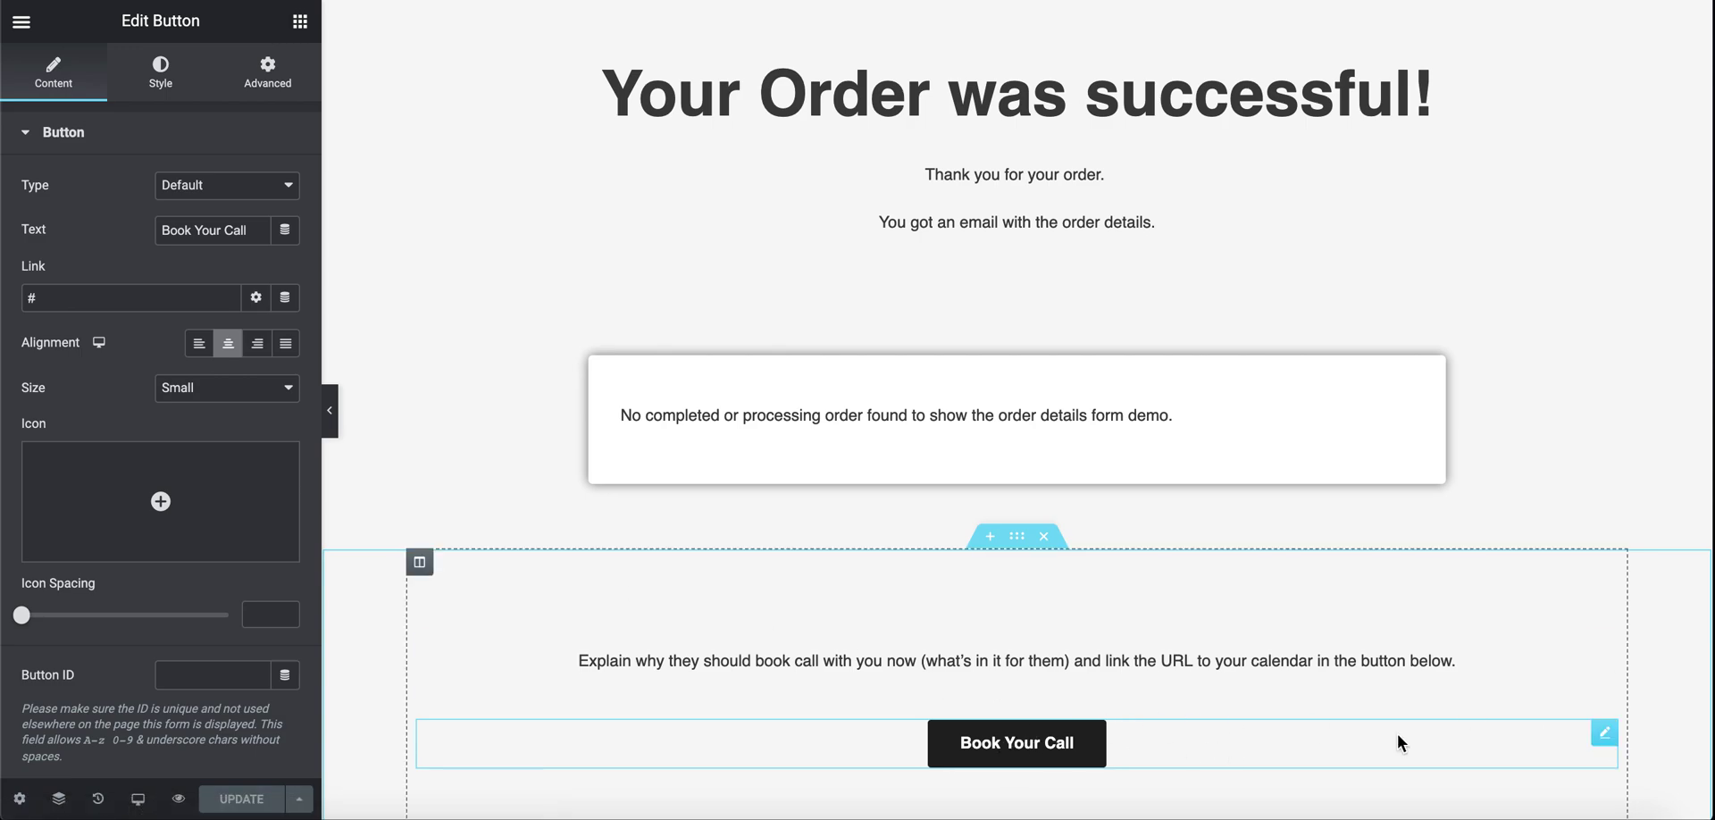
pyautogui.click(1604, 733)
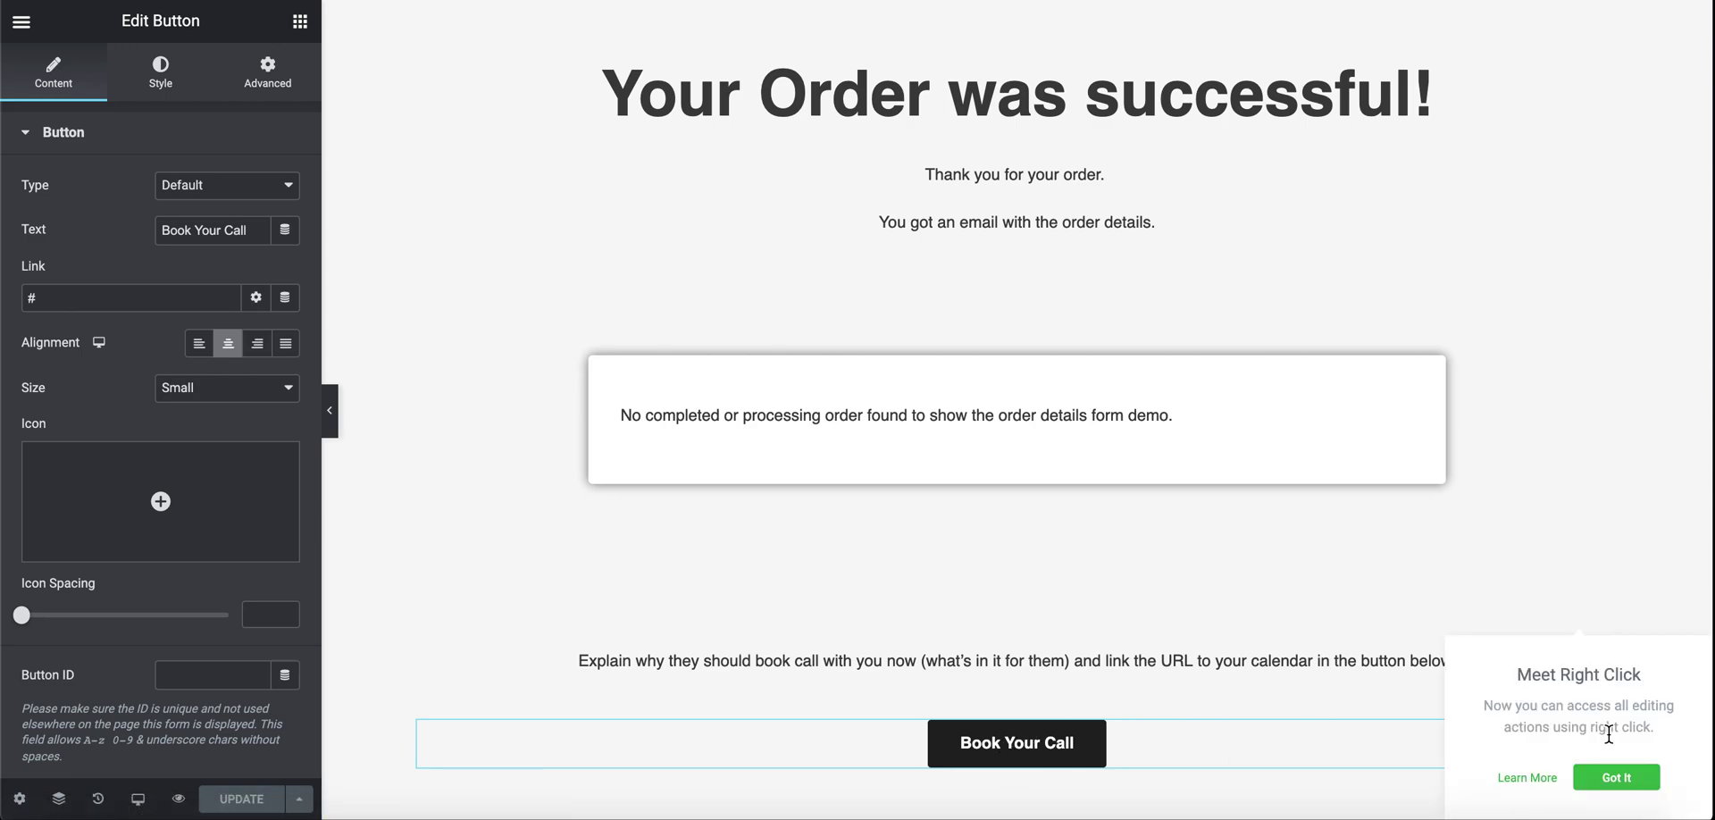
pyautogui.tripleClick(182, 294)
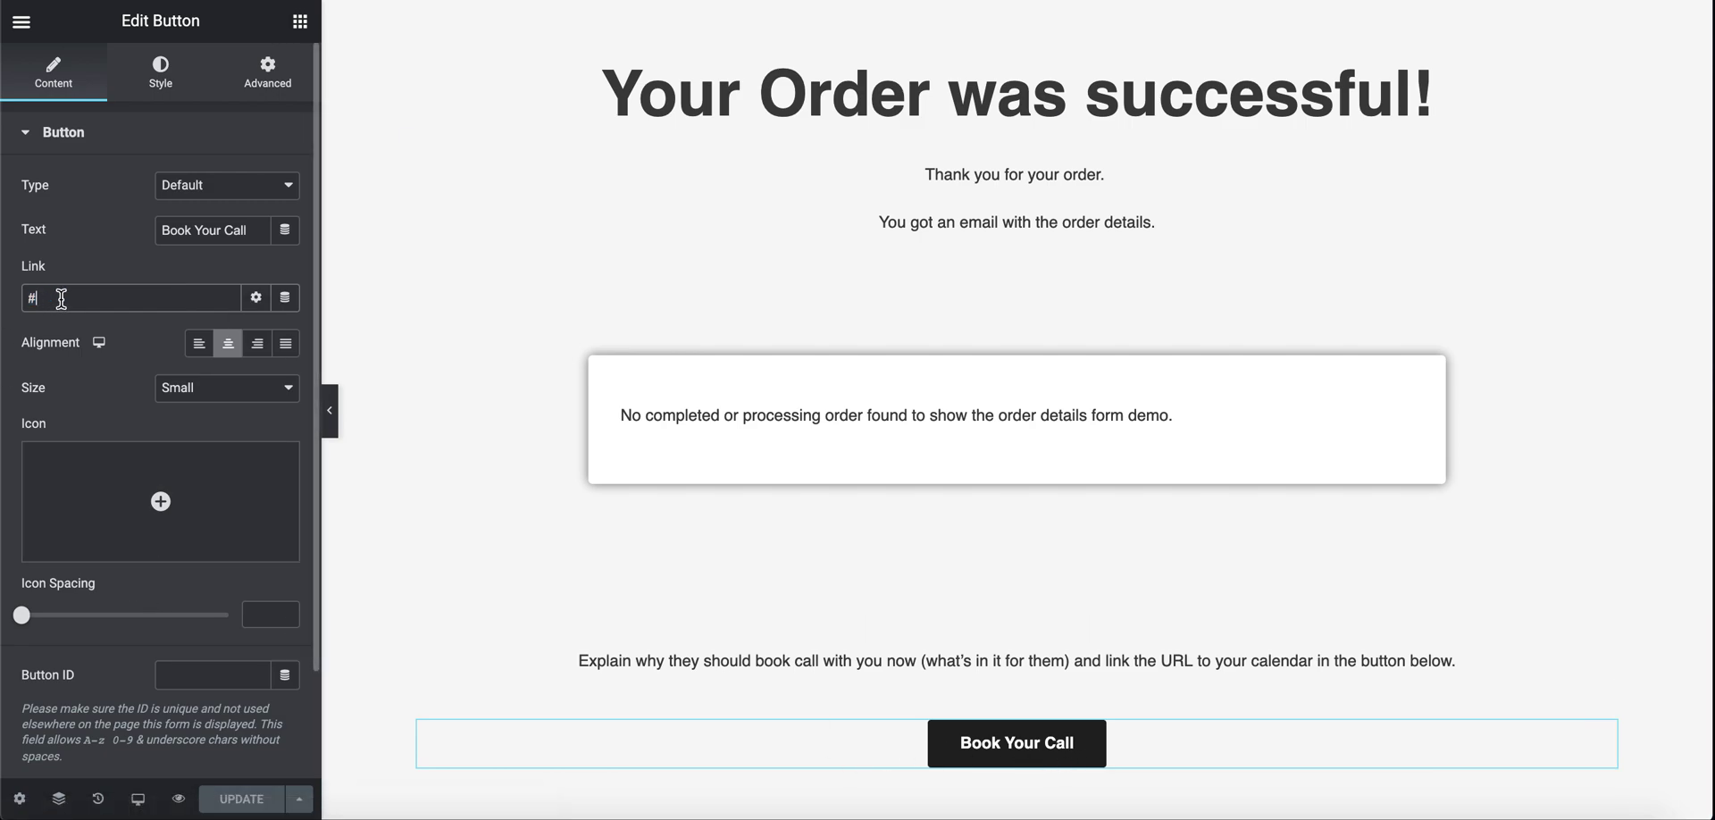
pyautogui.doubleClick(241, 234)
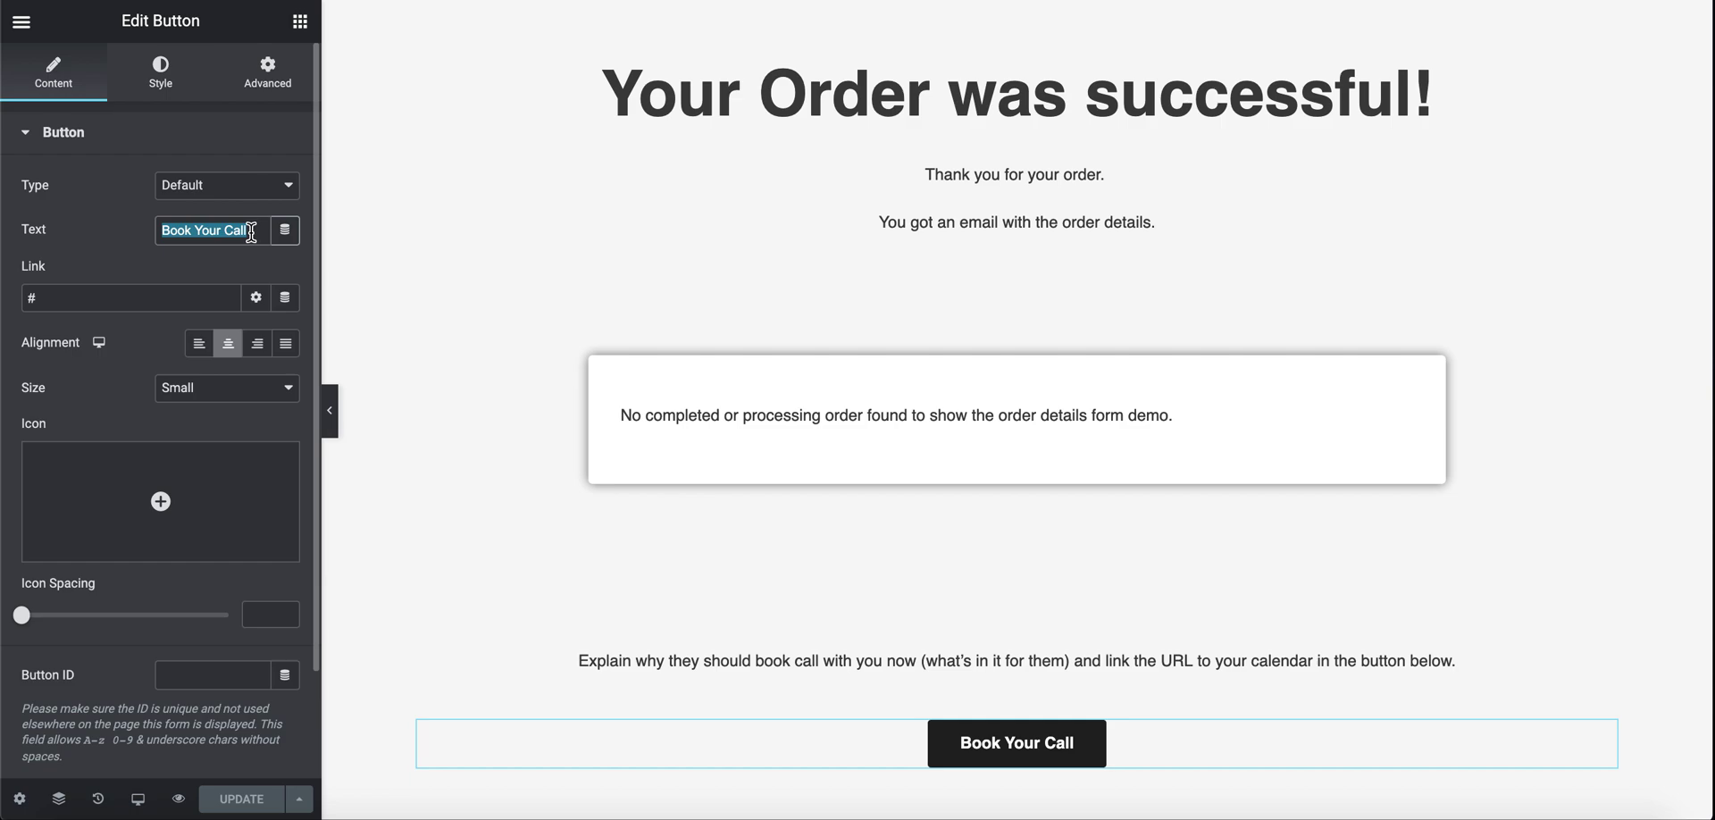
pyautogui.press('BackSpace')
pyautogui.write('Str')
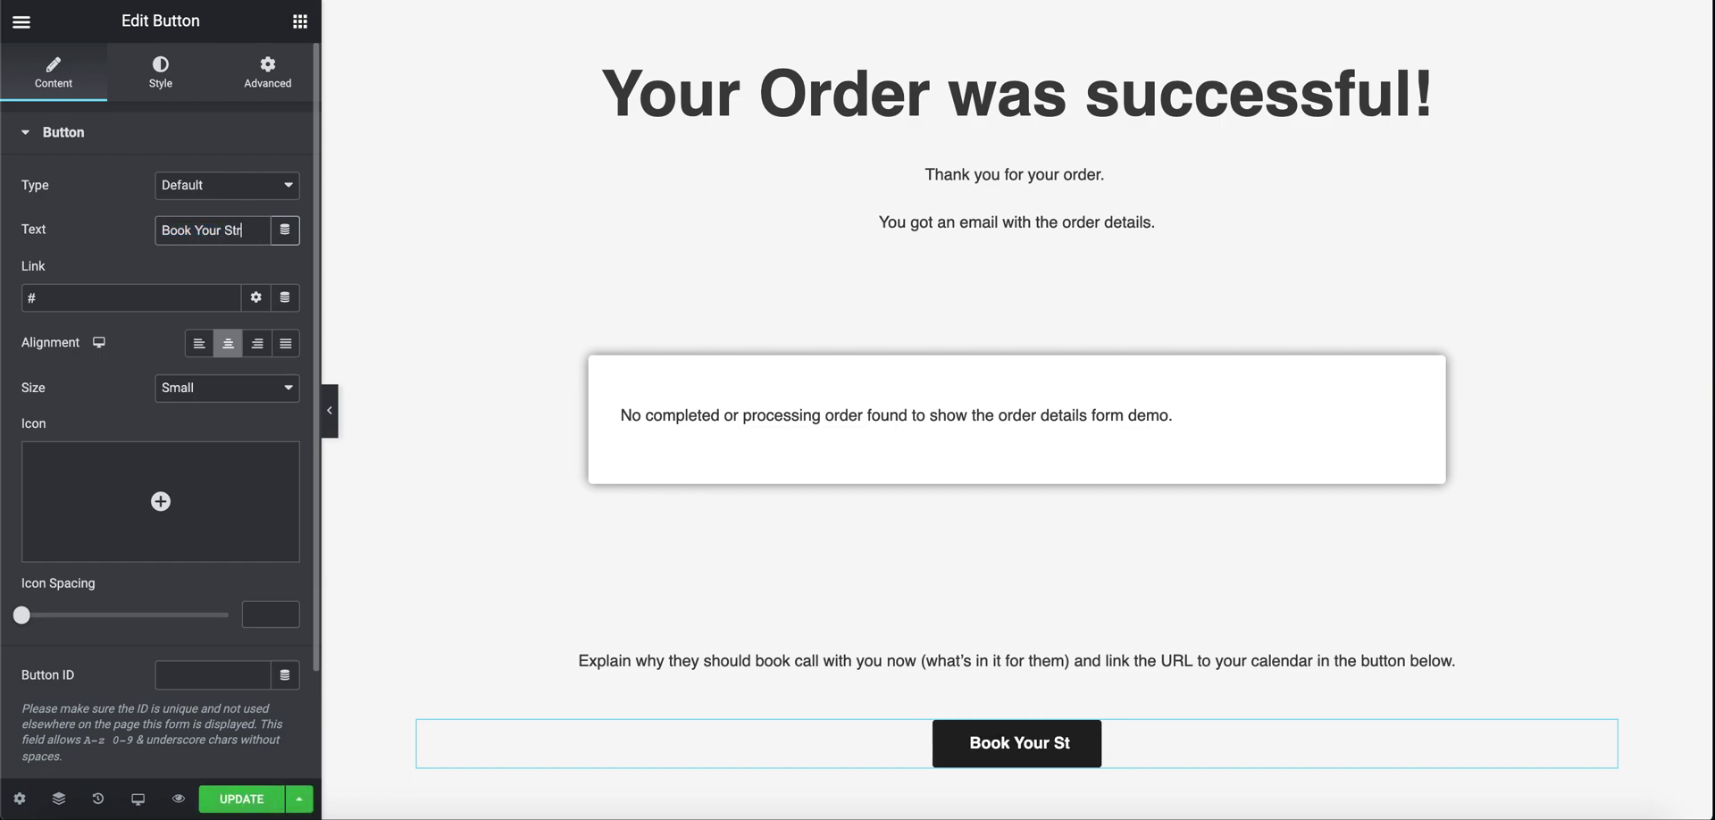
pyautogui.write('ategy Session')
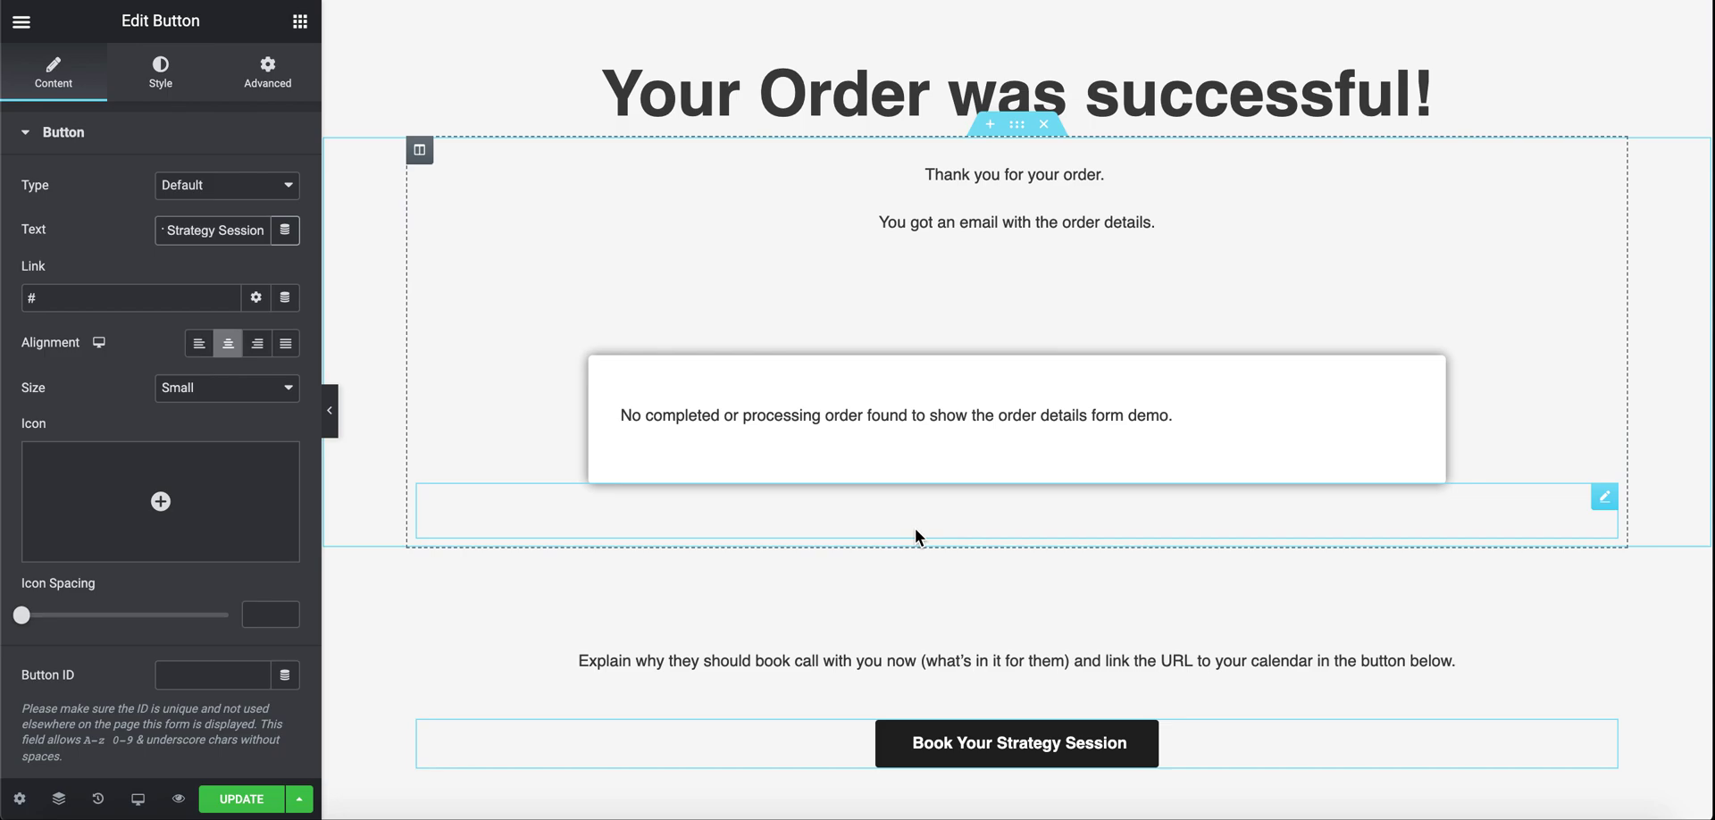
# - Open the contact paragraph below the booking button in Edit Text Editor
pyautogui.scroll(-6, 915, 534)
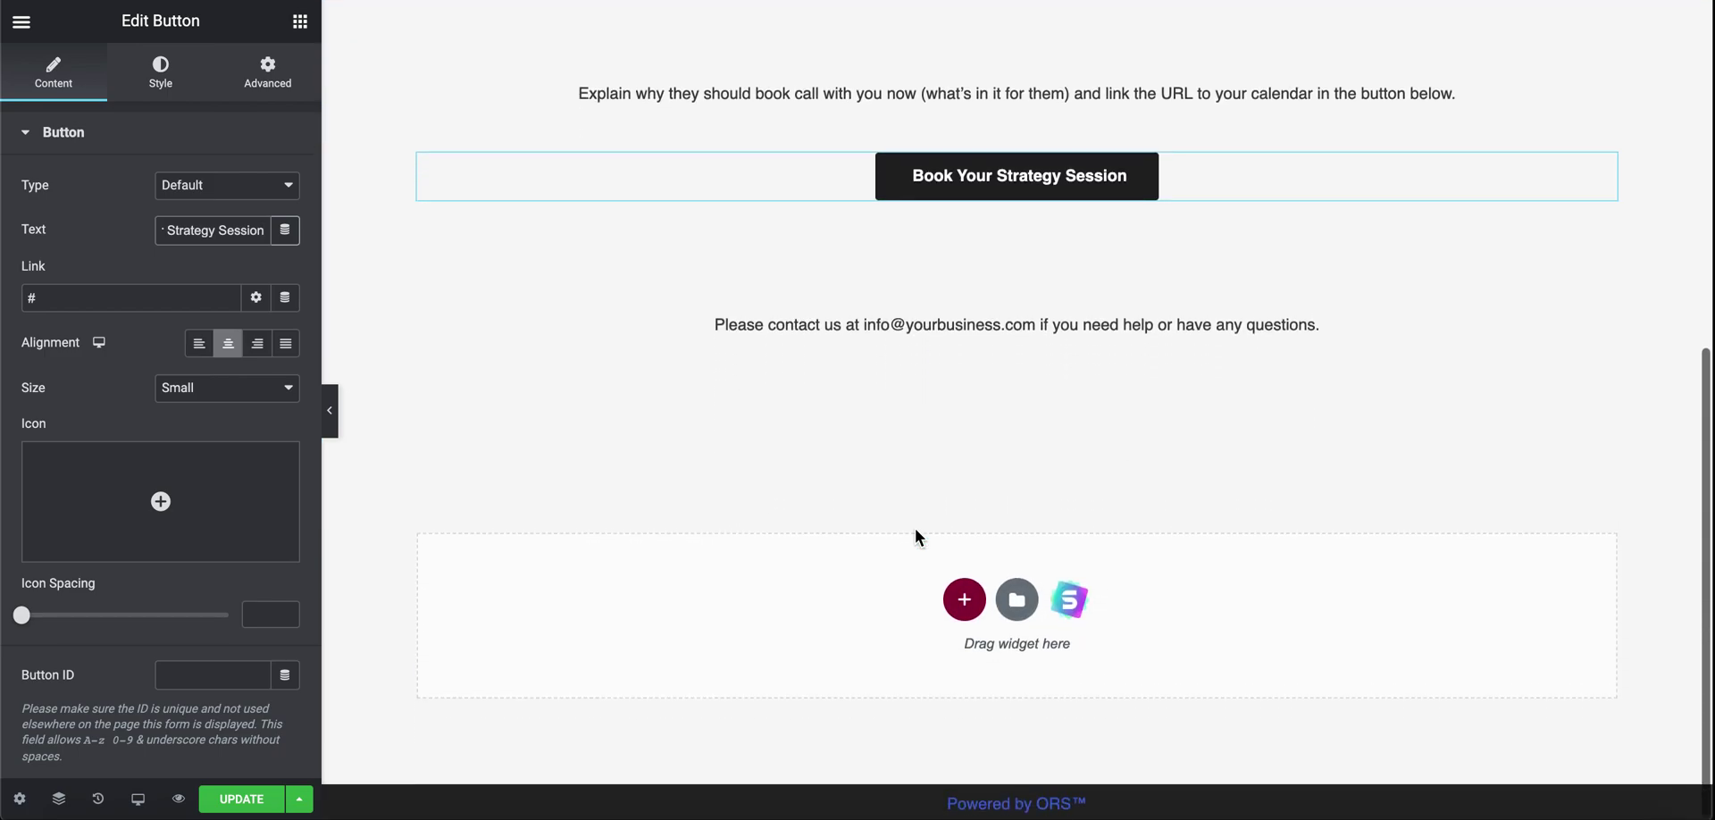
pyautogui.scroll(1, 915, 534)
pyautogui.click(923, 387)
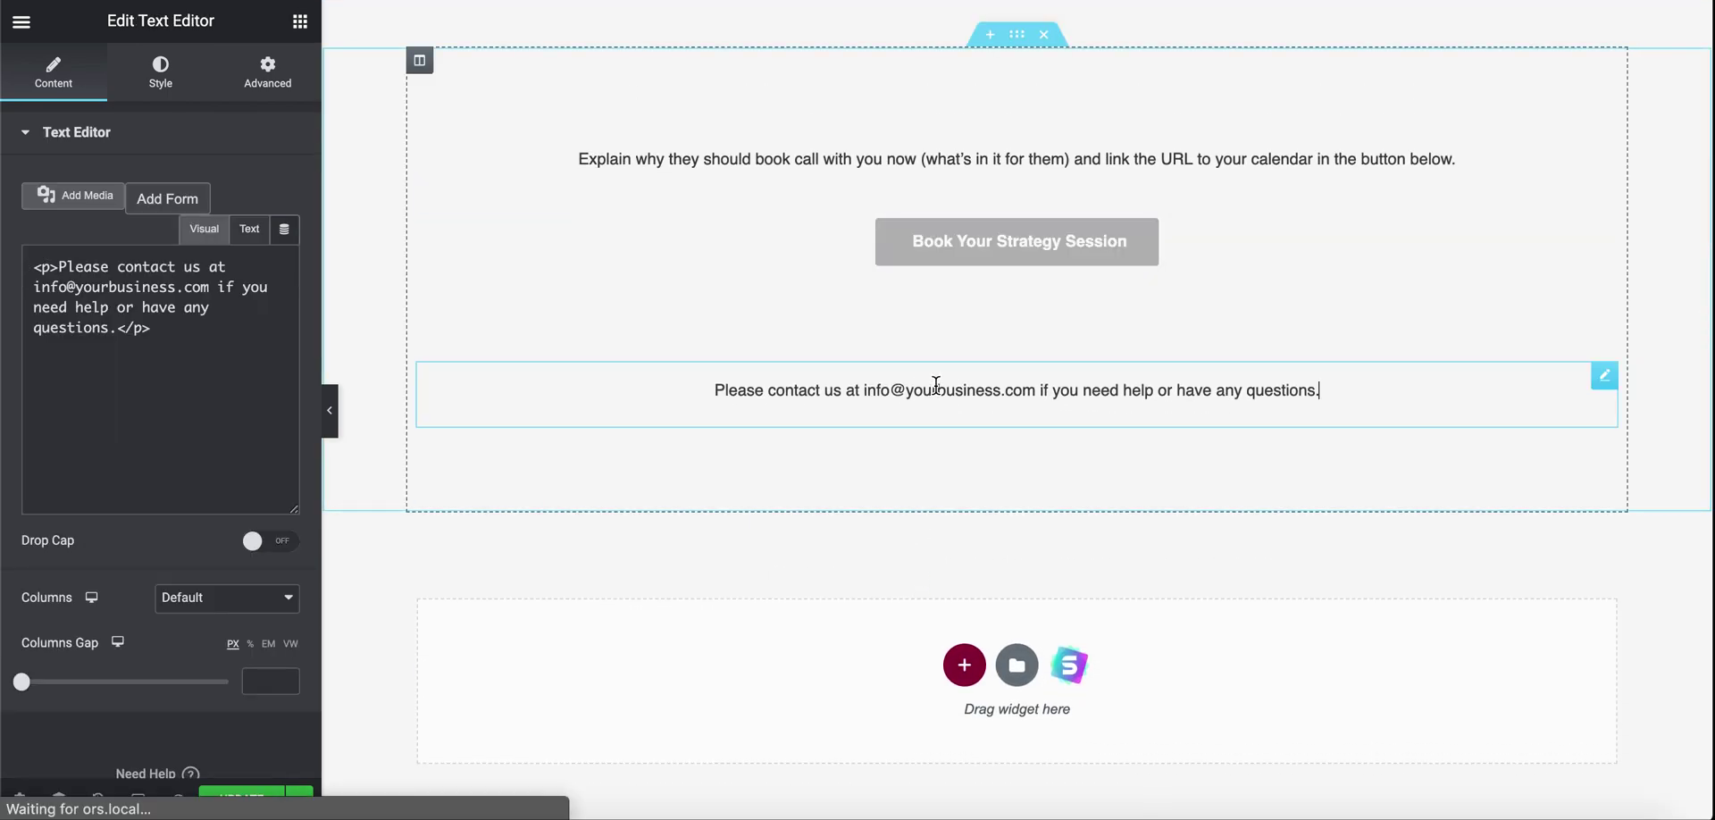
pyautogui.click(881, 391)
pyautogui.click(1036, 390)
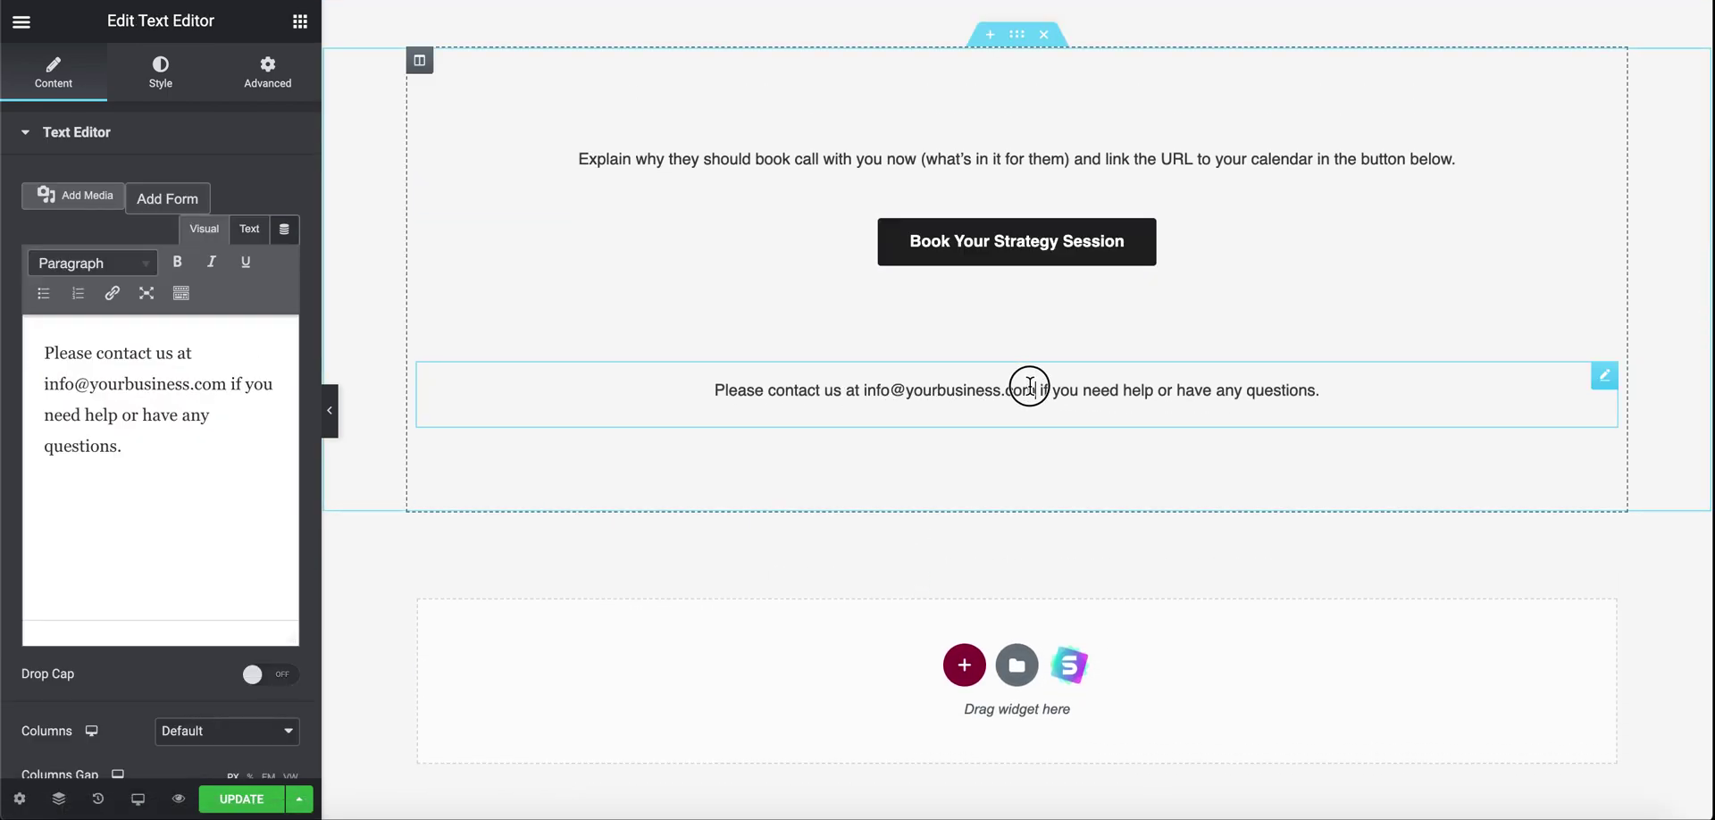
pyautogui.scroll(3, 1030, 386)
pyautogui.scroll(3, 1030, 386)
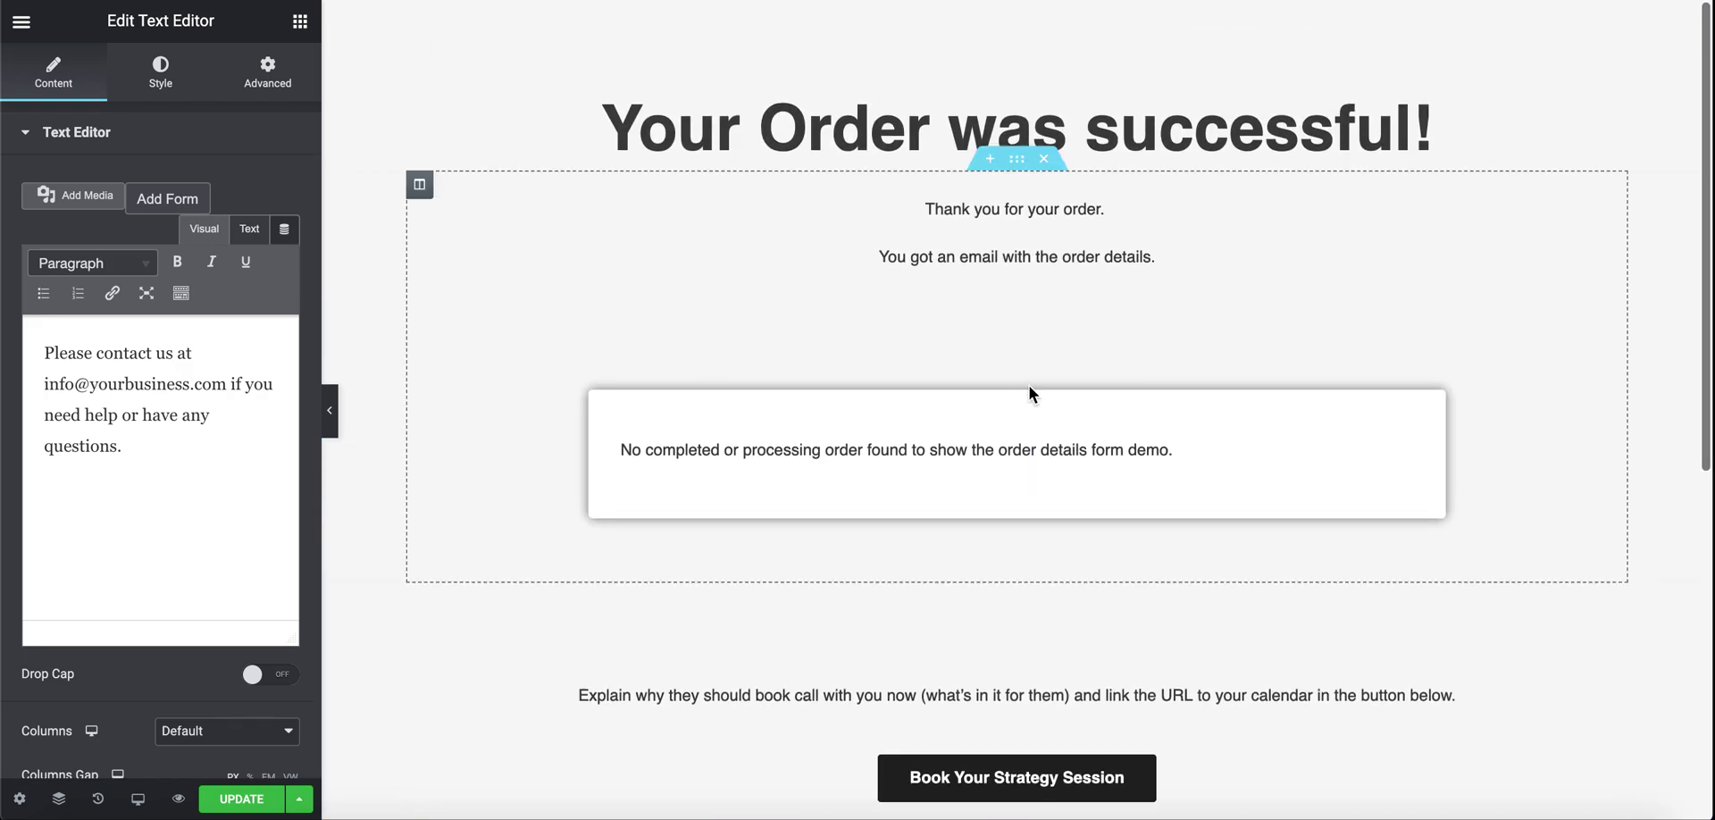
pyautogui.scroll(-4, 1029, 386)
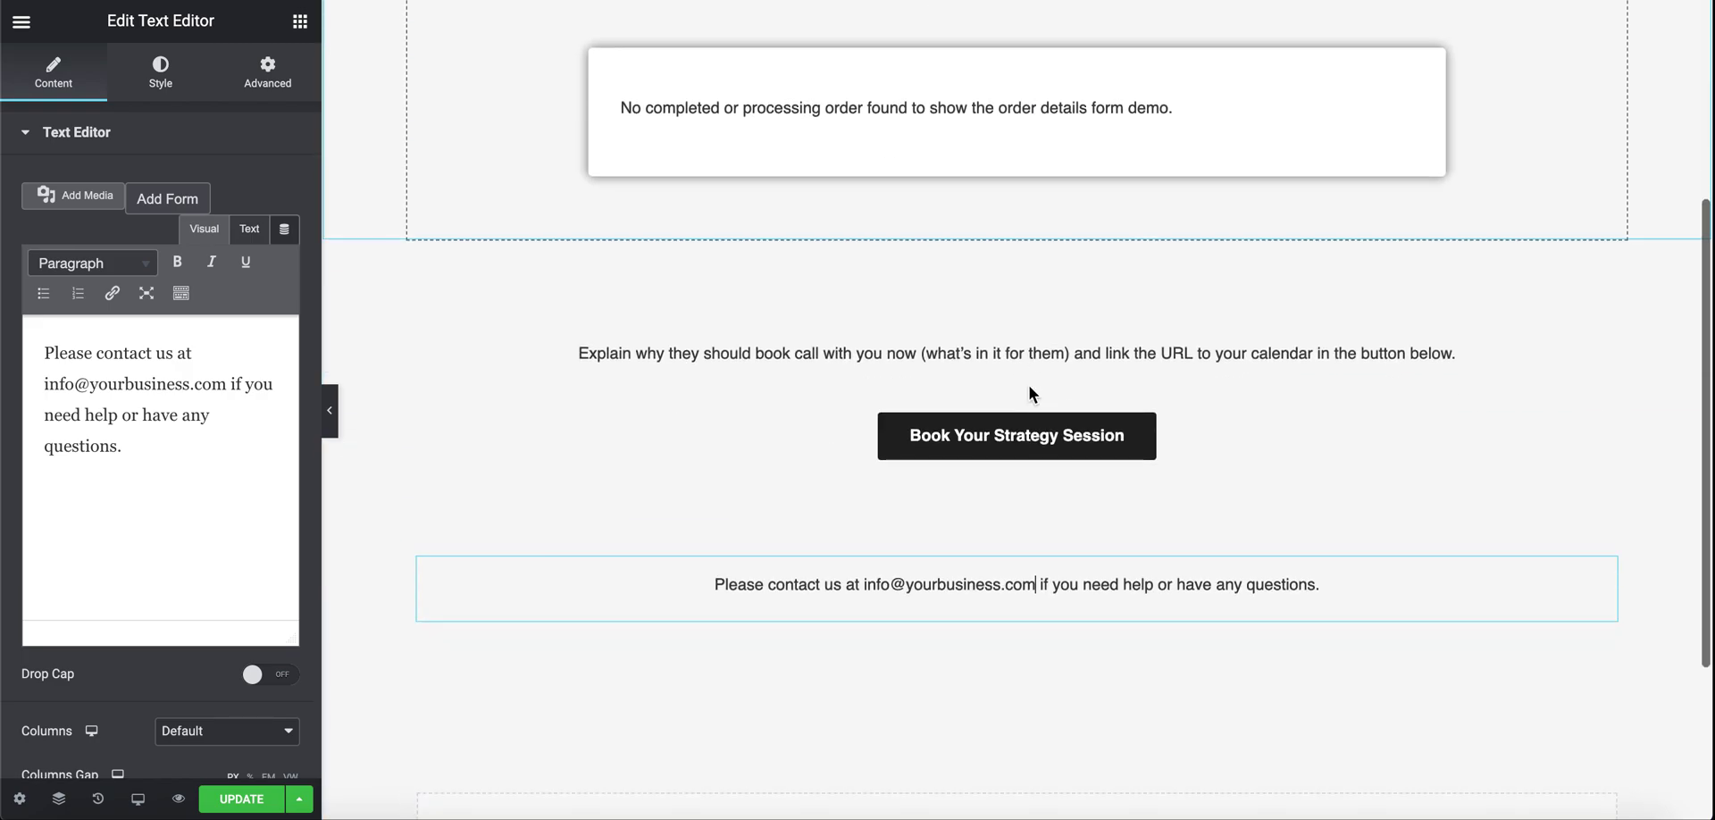
# - Highlight the contact email address in the canvas, then deselect it without changing the wording
pyautogui.doubleClick(982, 584)
pyautogui.click(904, 586)
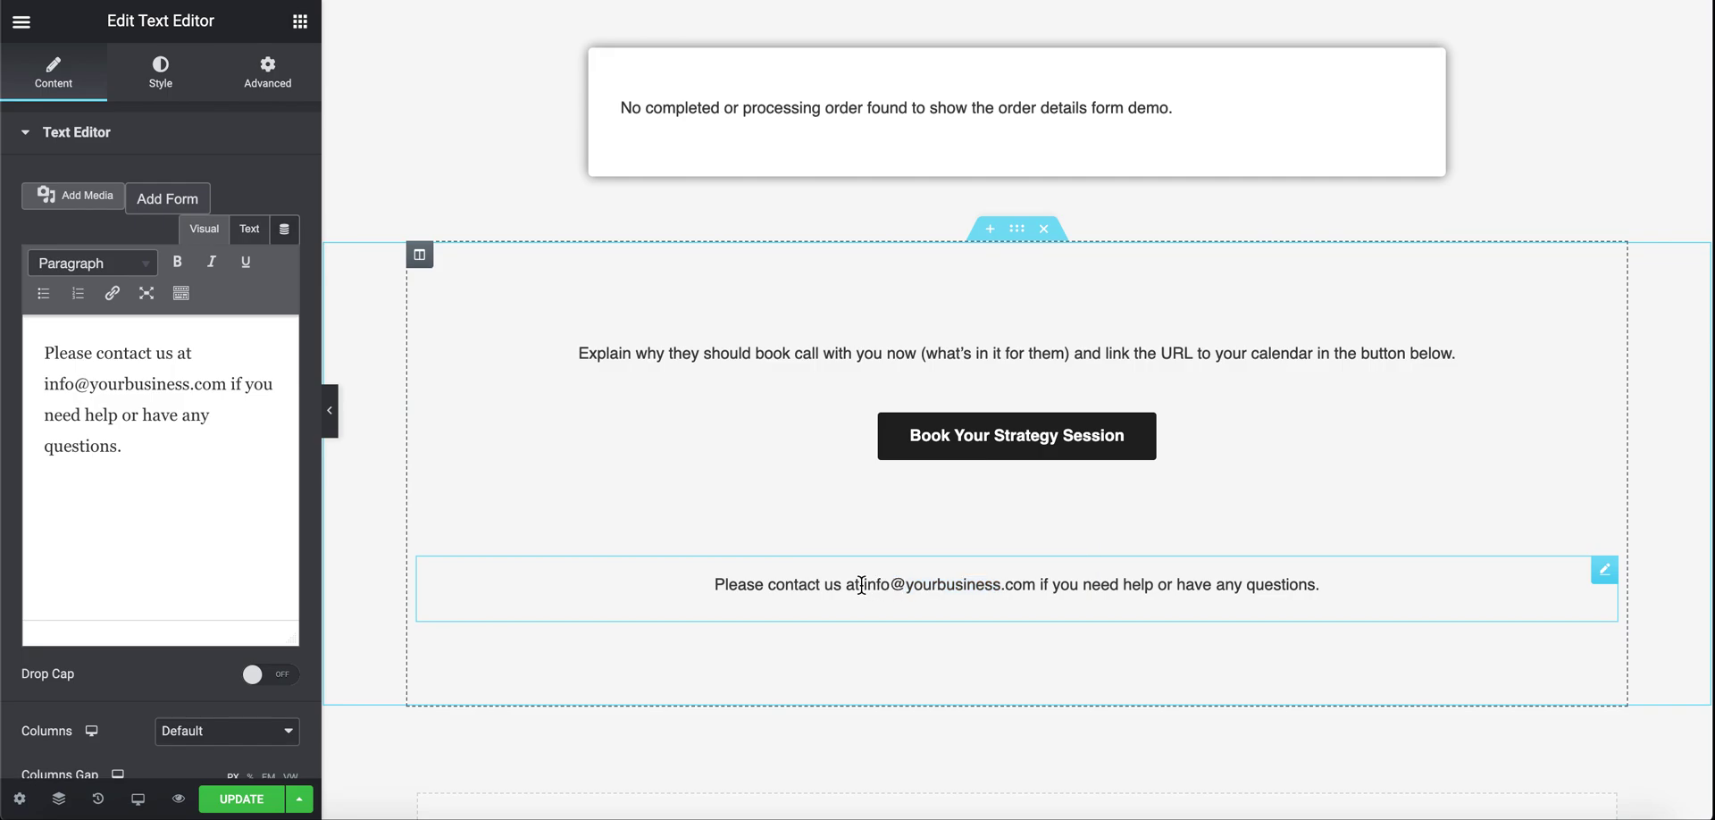
pyautogui.moveTo(863, 586); pyautogui.dragTo(1036, 586)
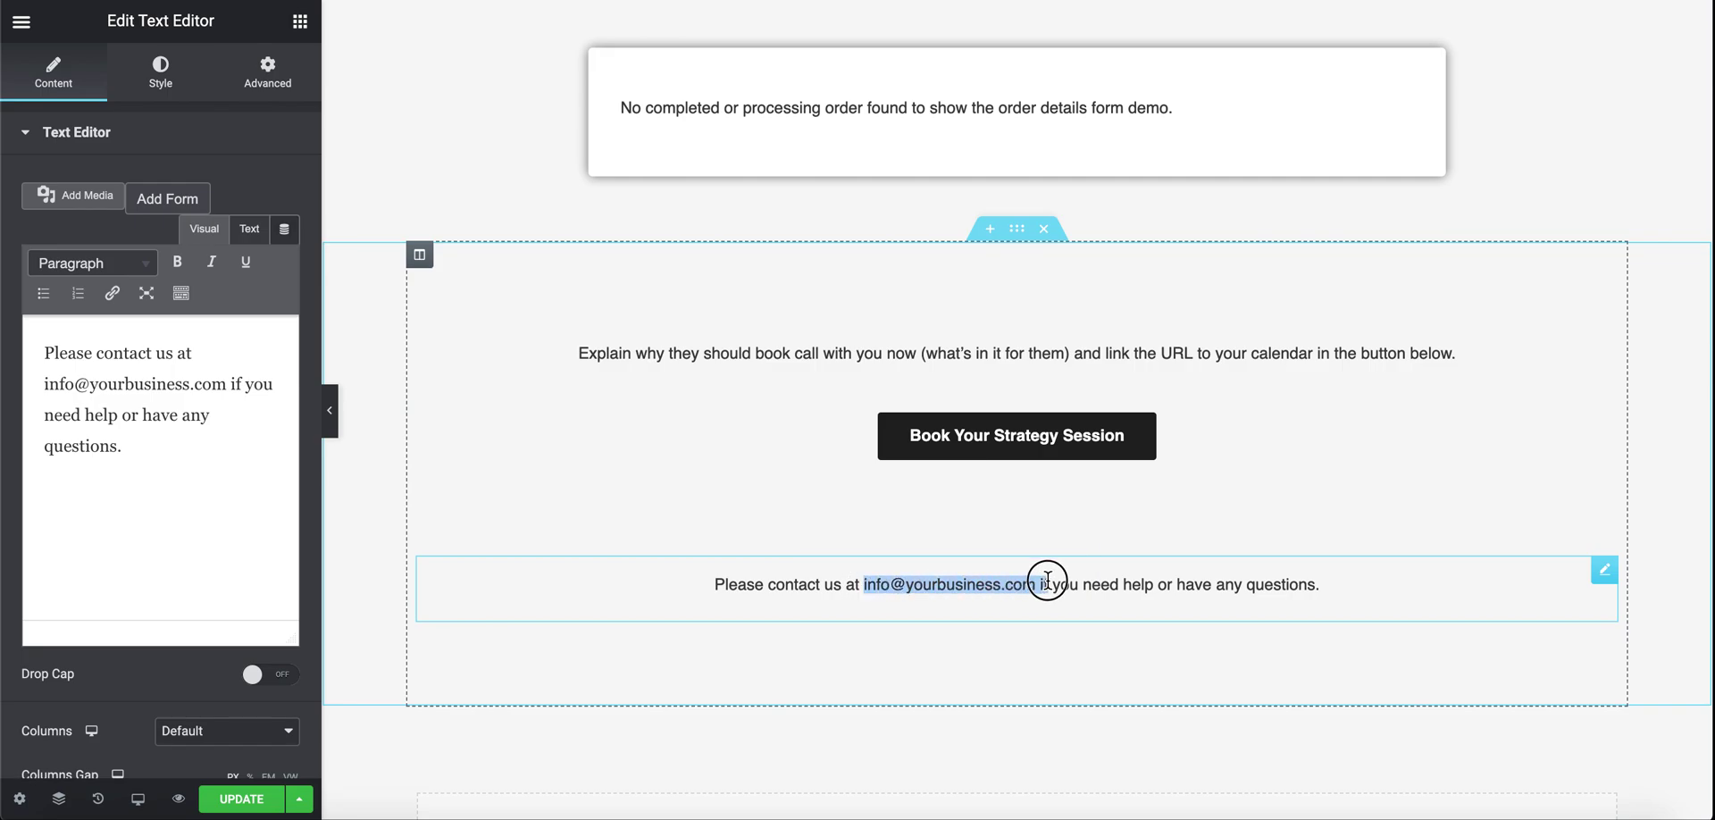
pyautogui.scroll(4, 1075, 452)
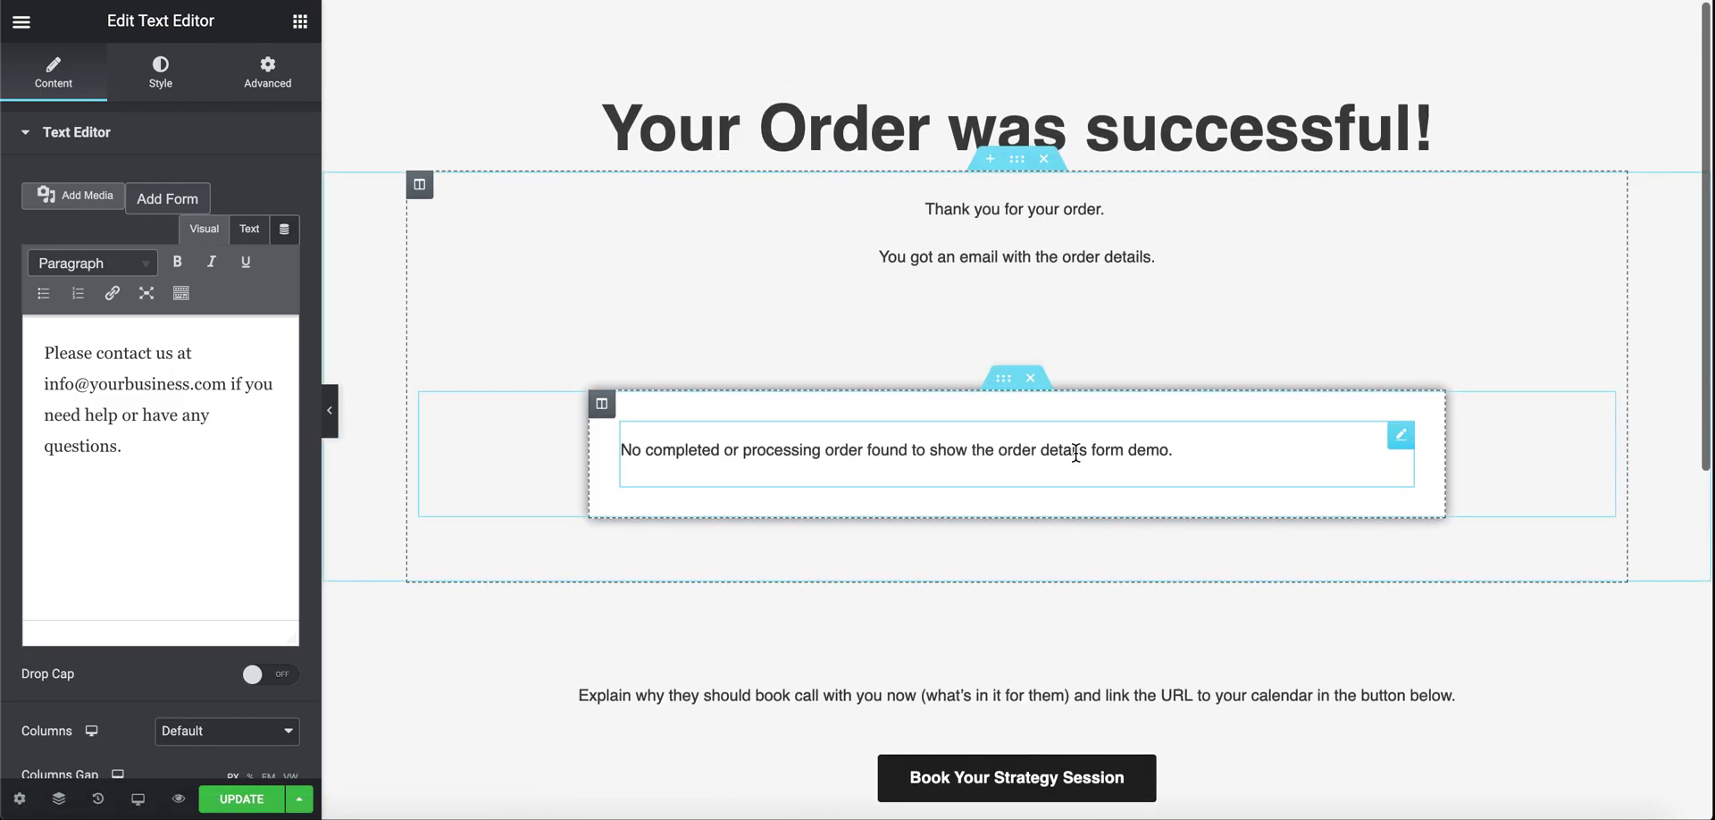
pyautogui.scroll(-3, 1076, 452)
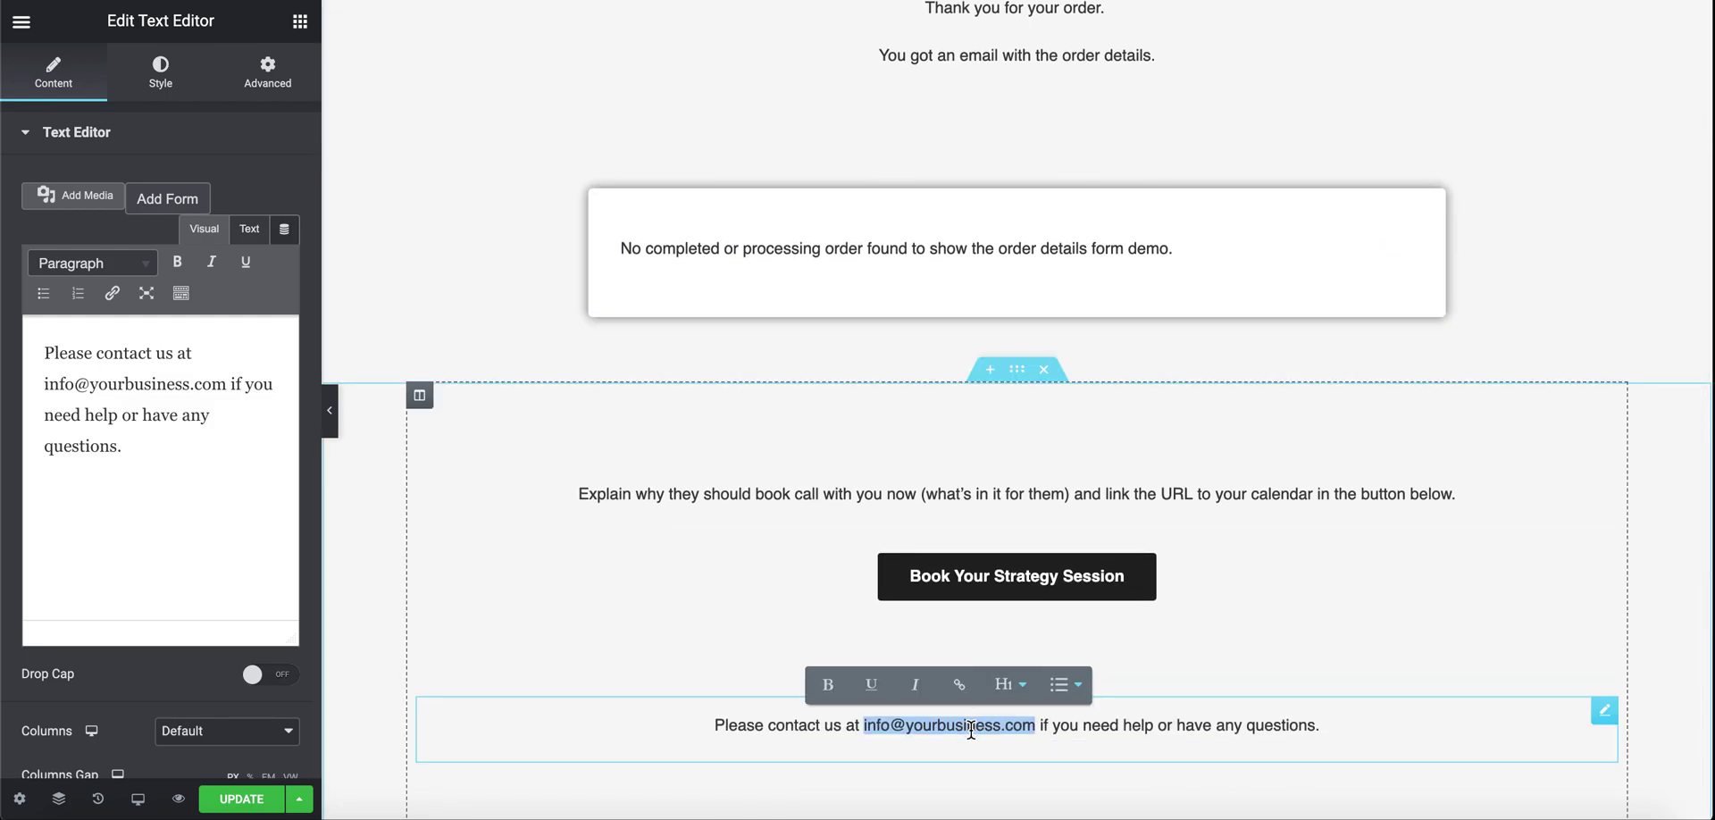
pyautogui.scroll(-1, 1276, 737)
pyautogui.scroll(2, 1276, 737)
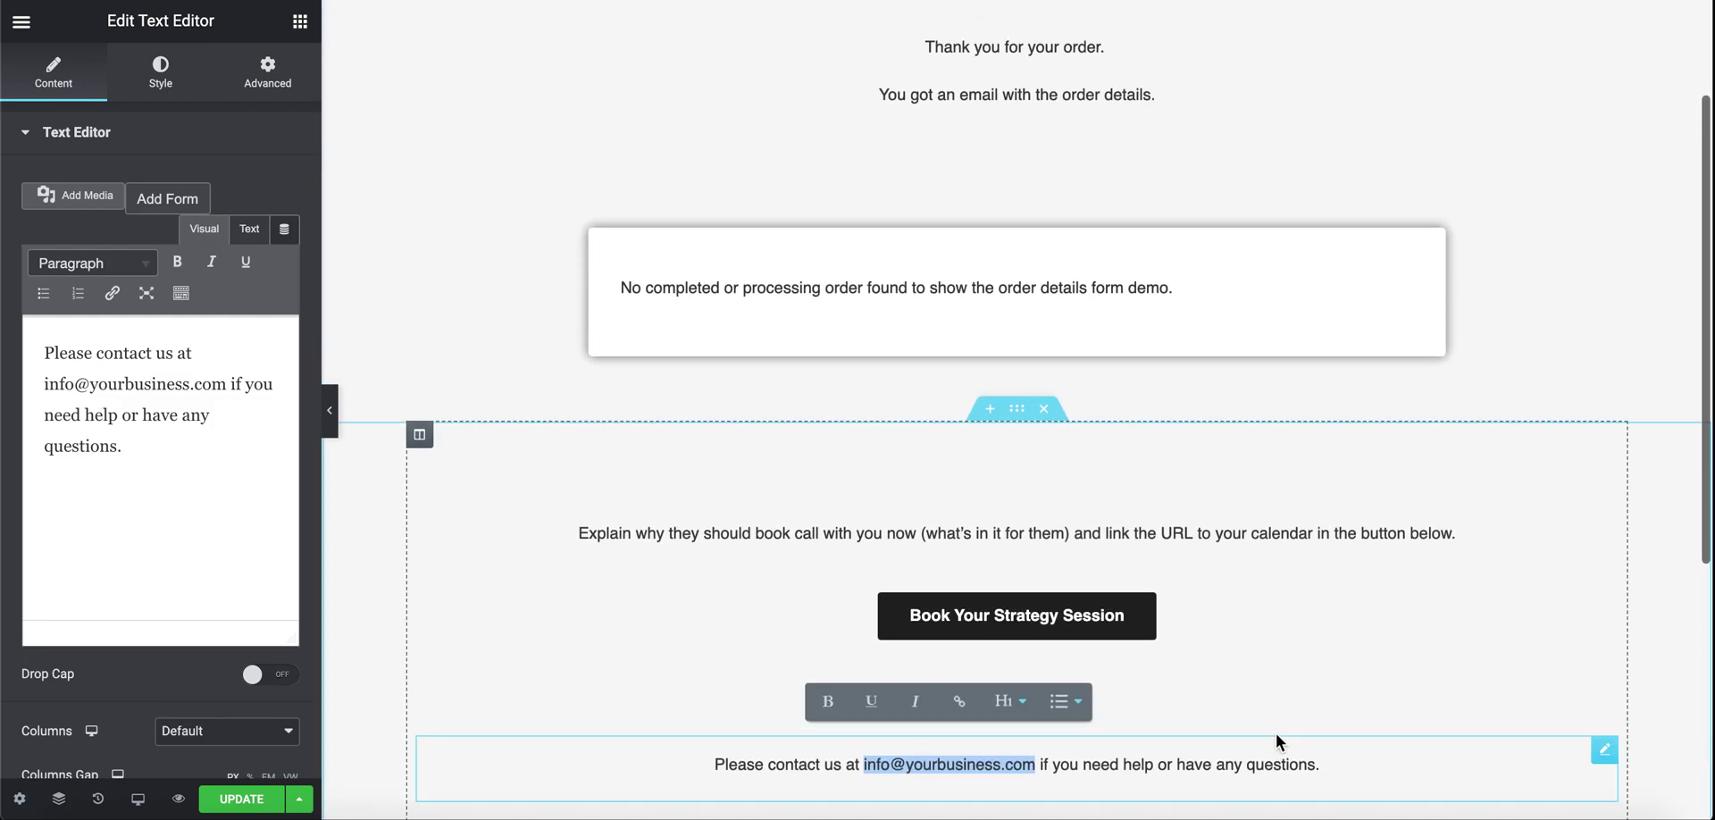
pyautogui.scroll(-2, 1276, 742)
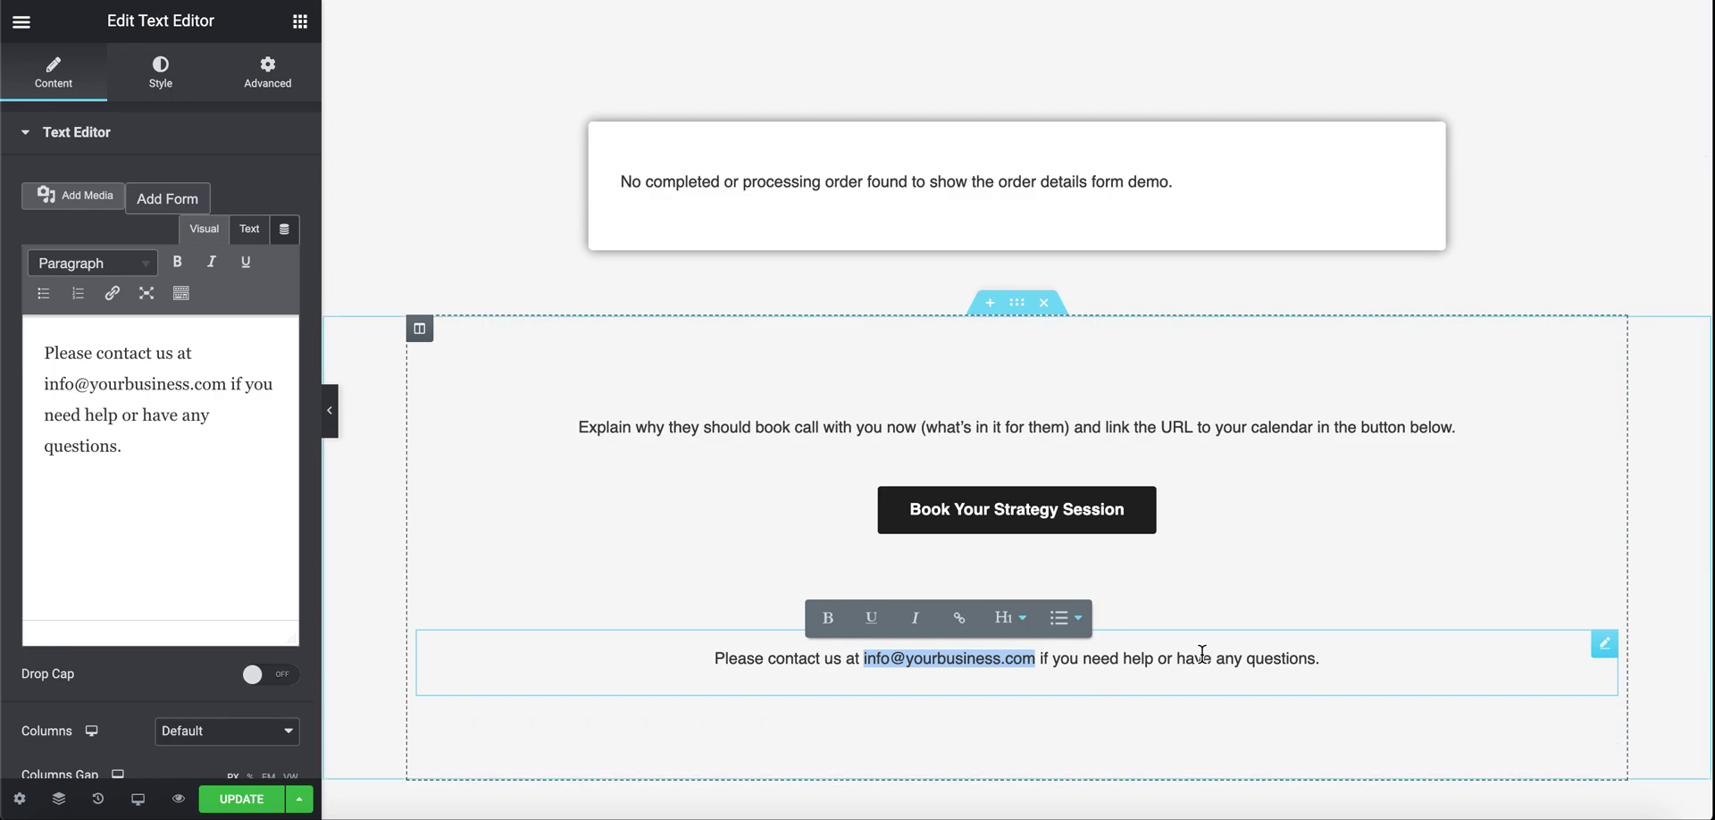
pyautogui.click(1202, 655)
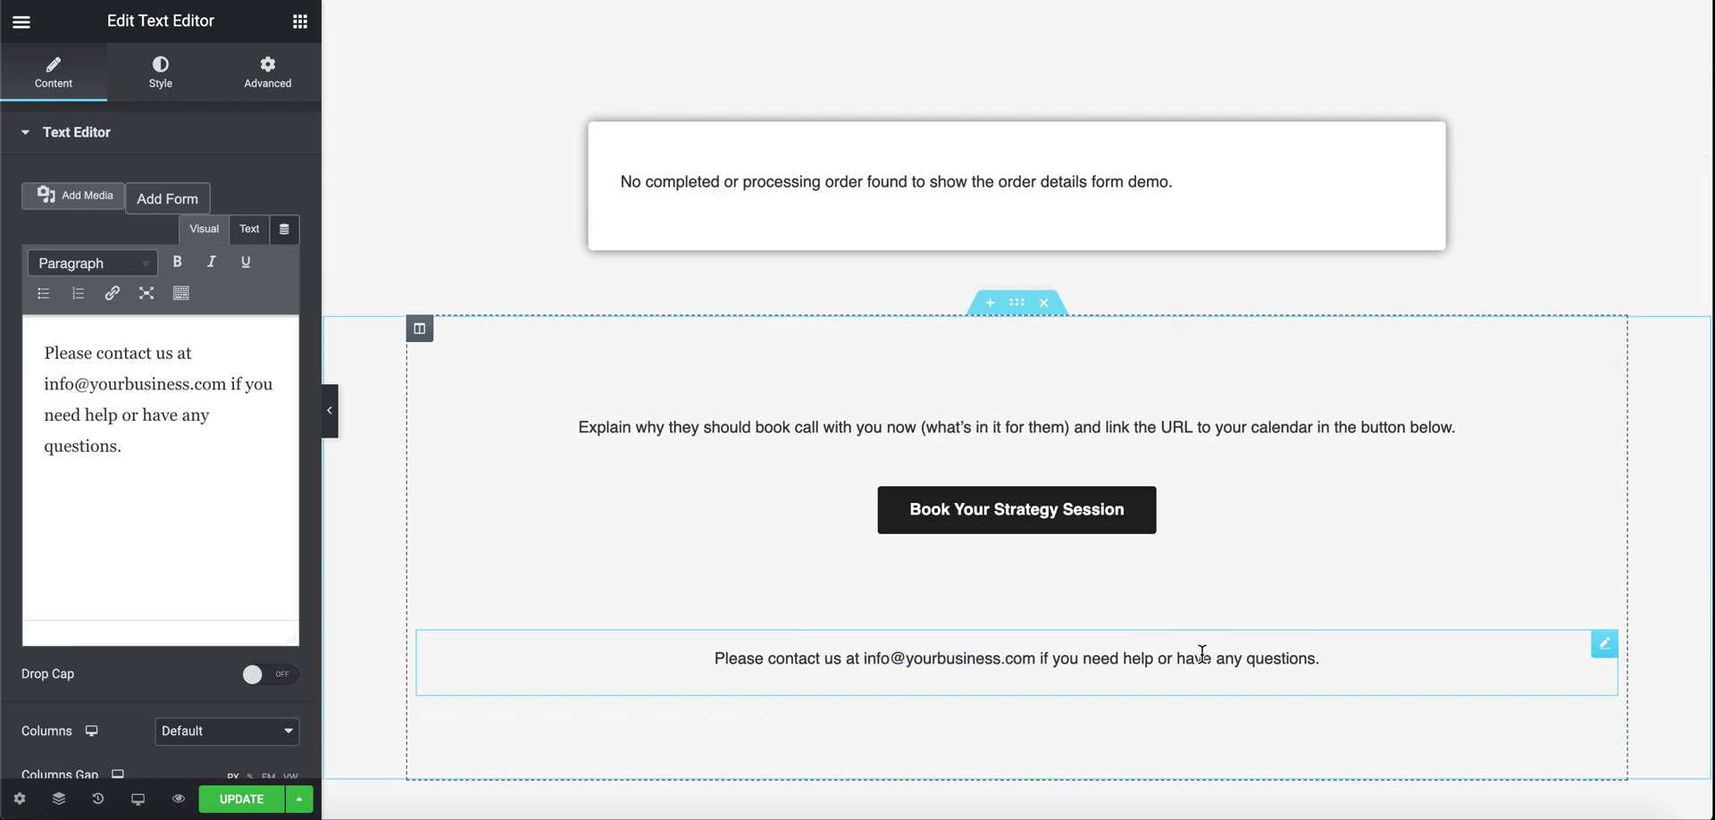
pyautogui.click(954, 653)
pyautogui.scroll(-1, 988, 676)
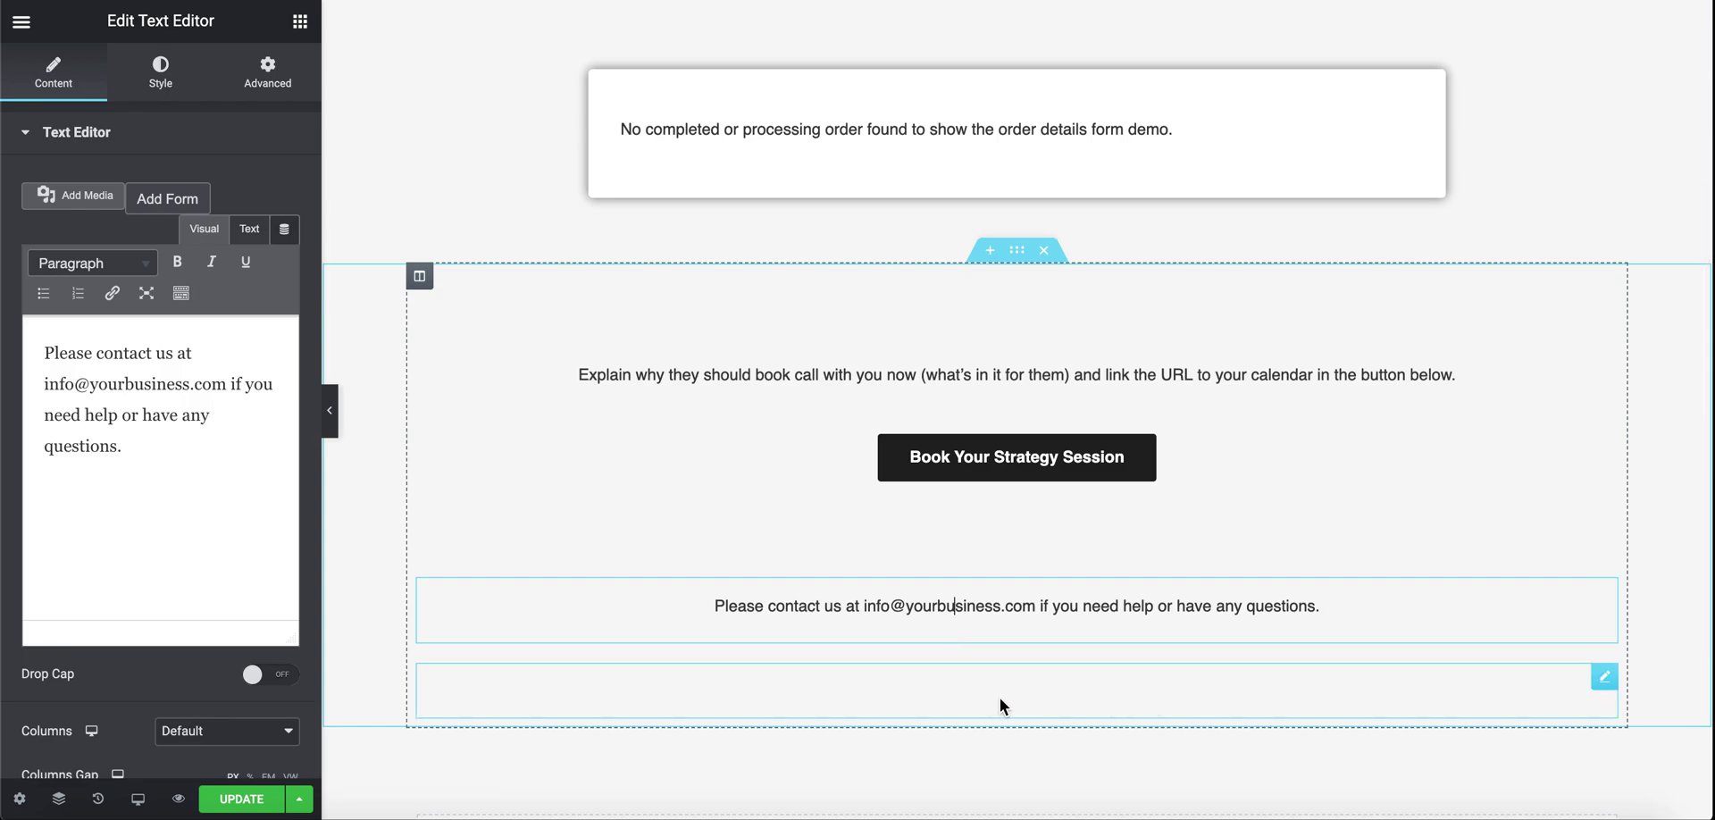
# - Move the spacer below the contact line to the section top and save the Thank You page
pyautogui.click(1013, 695)
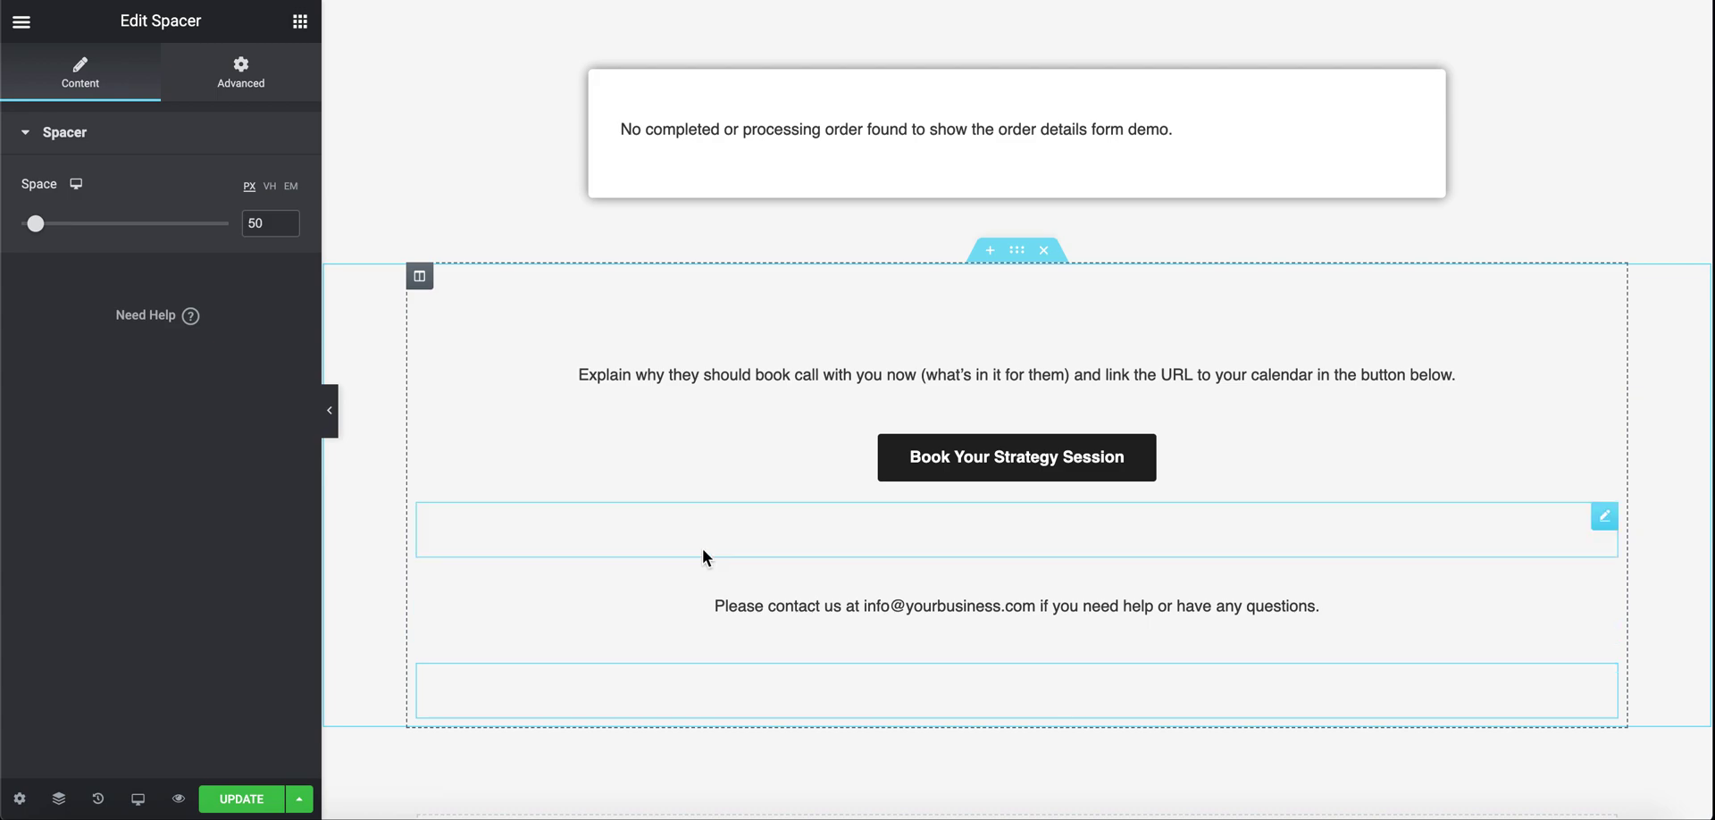
pyautogui.hotkey('ctrl', 'z')
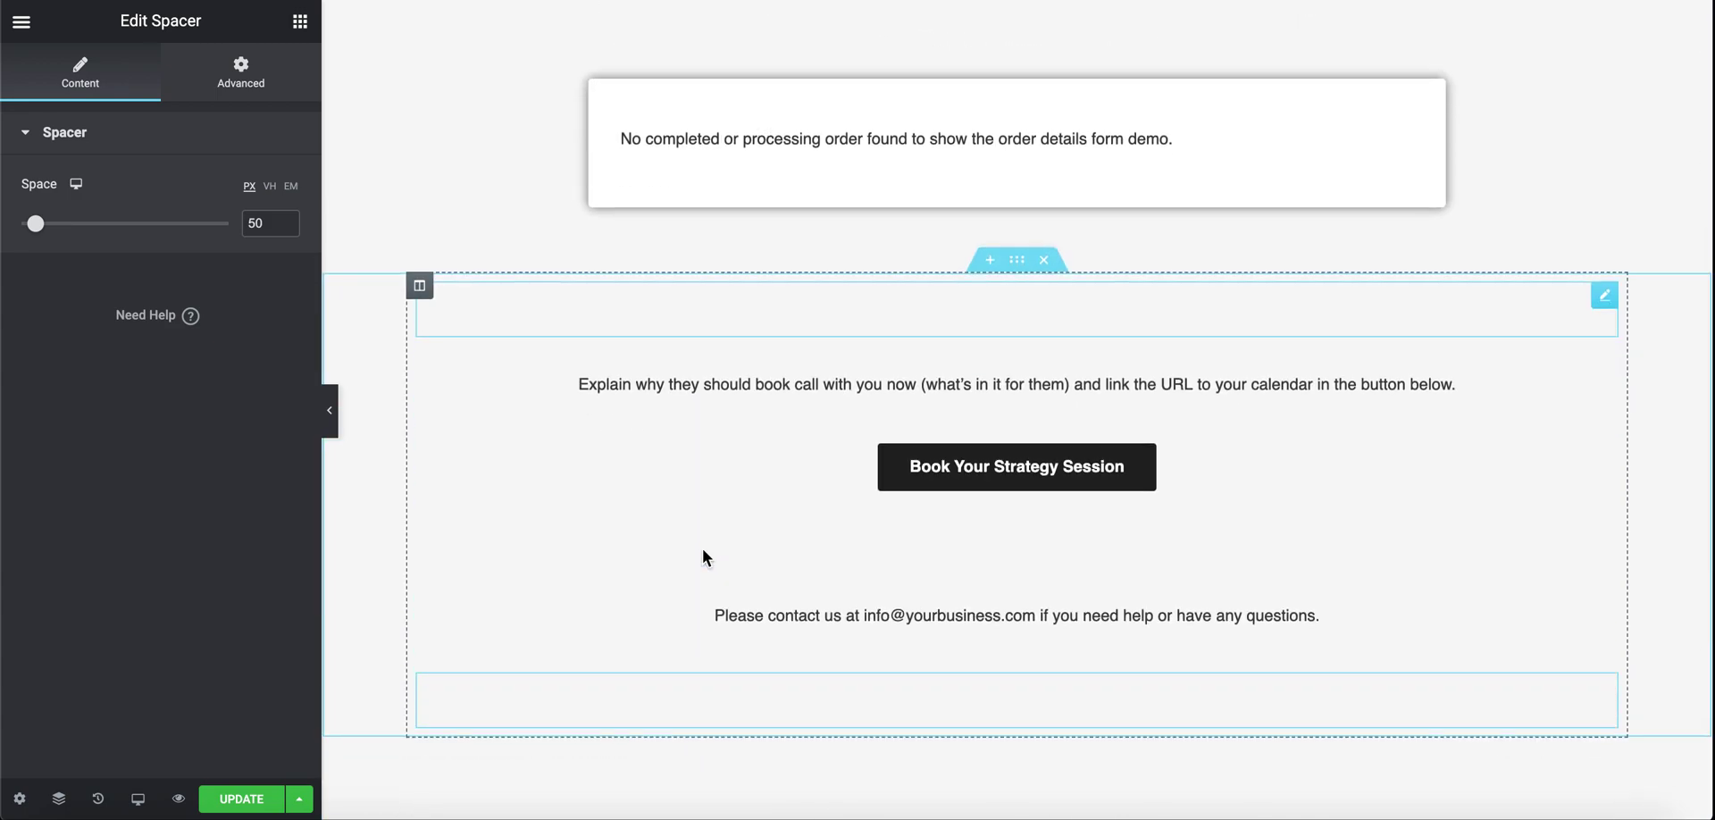
pyautogui.click(243, 799)
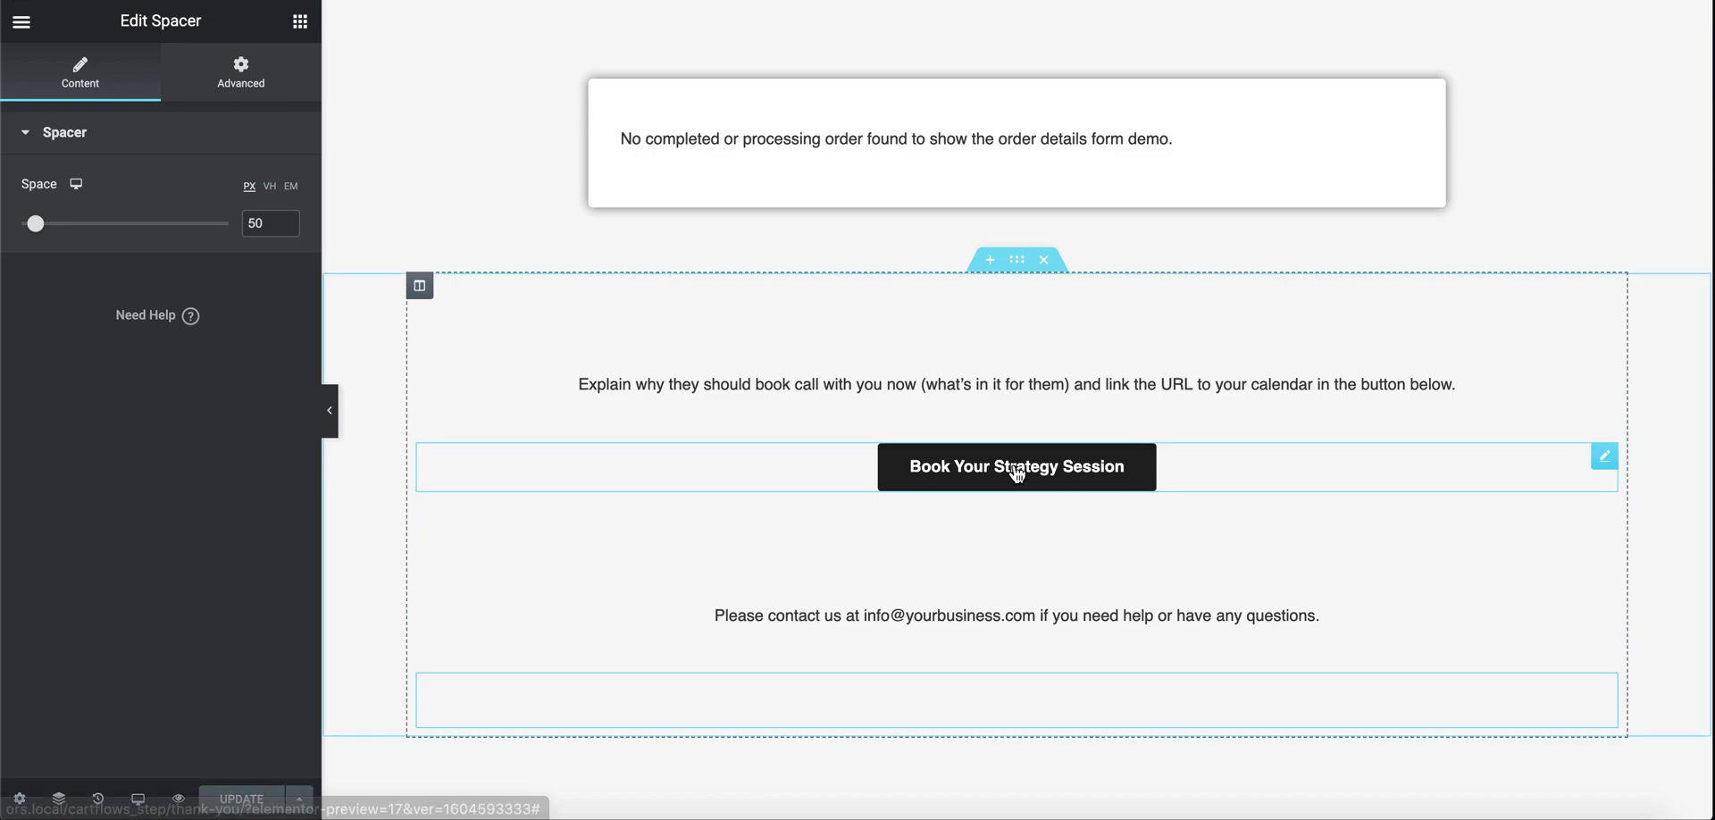
pyautogui.scroll(3, 1017, 474)
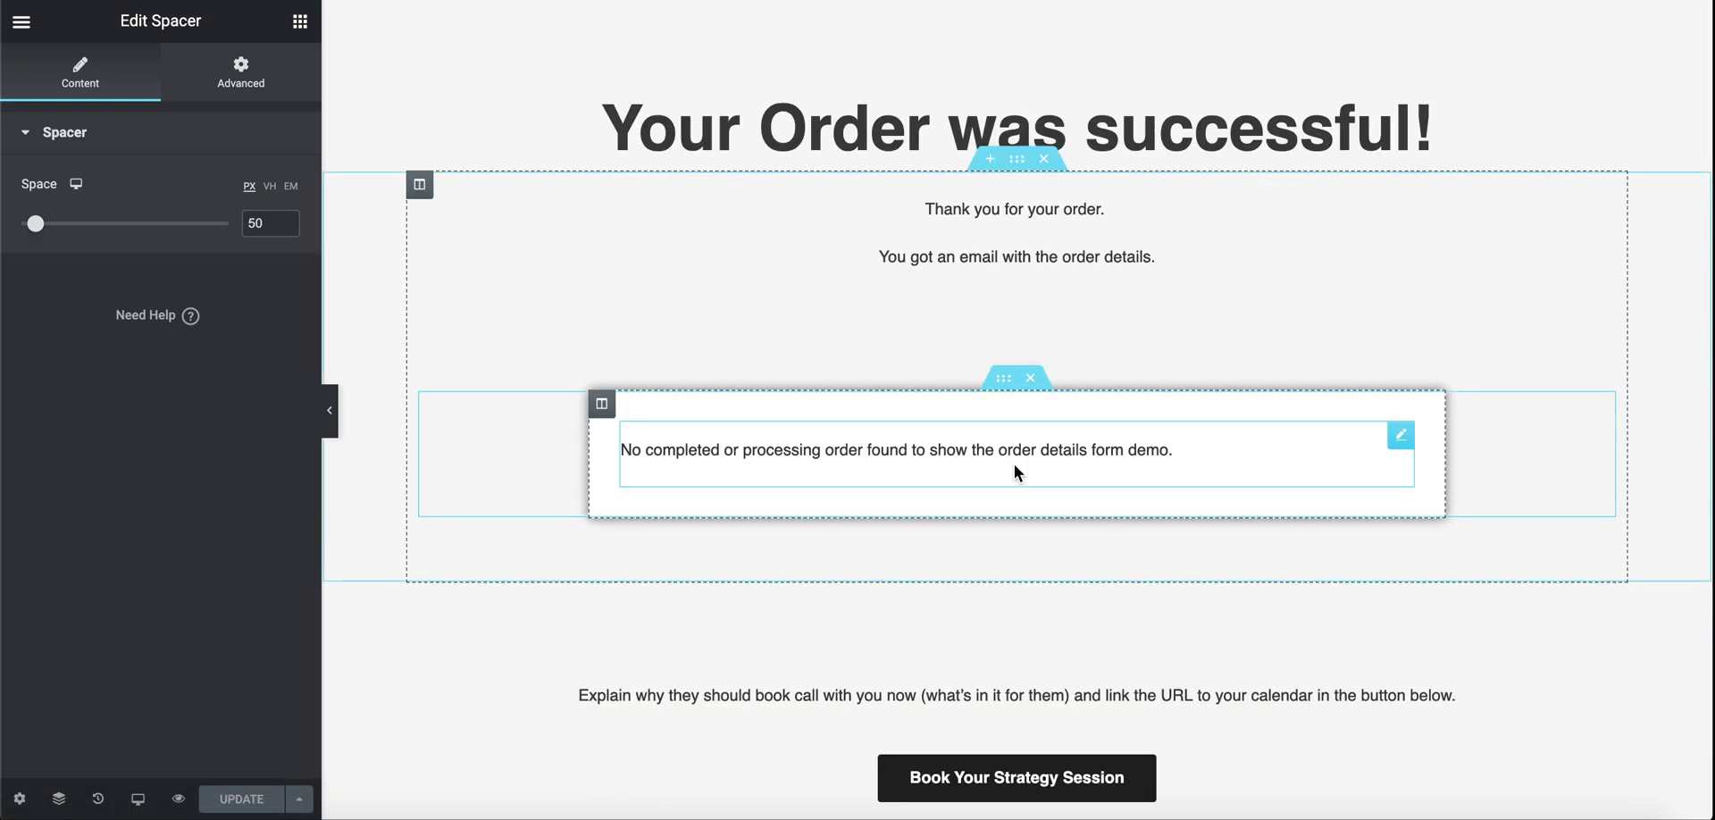